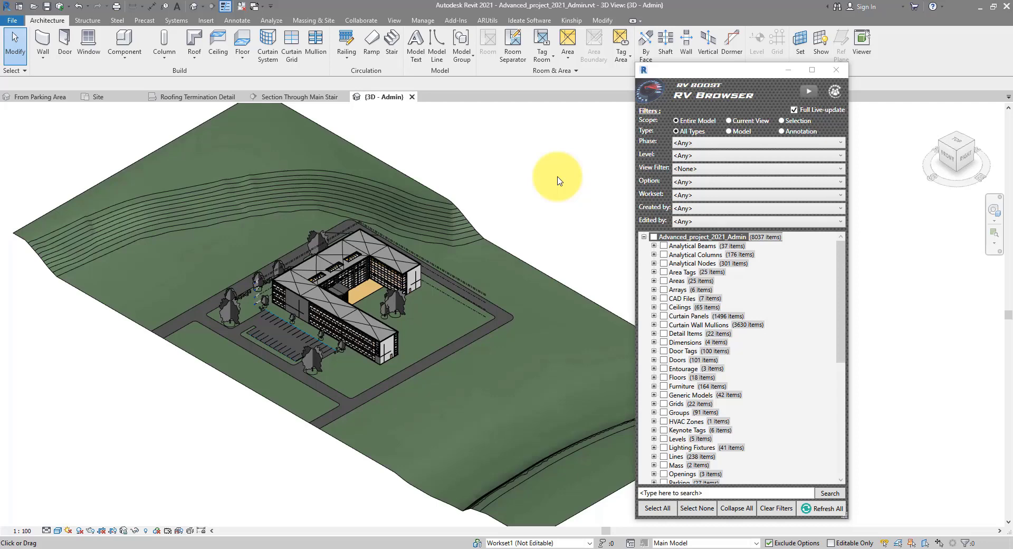
- Show the Project Browser with the PB shortcut and bring the RV Browser panel into focus
{"action": "left_click_drag", "start_coordinate": [557, 179], "coordinate": [552, 178]}
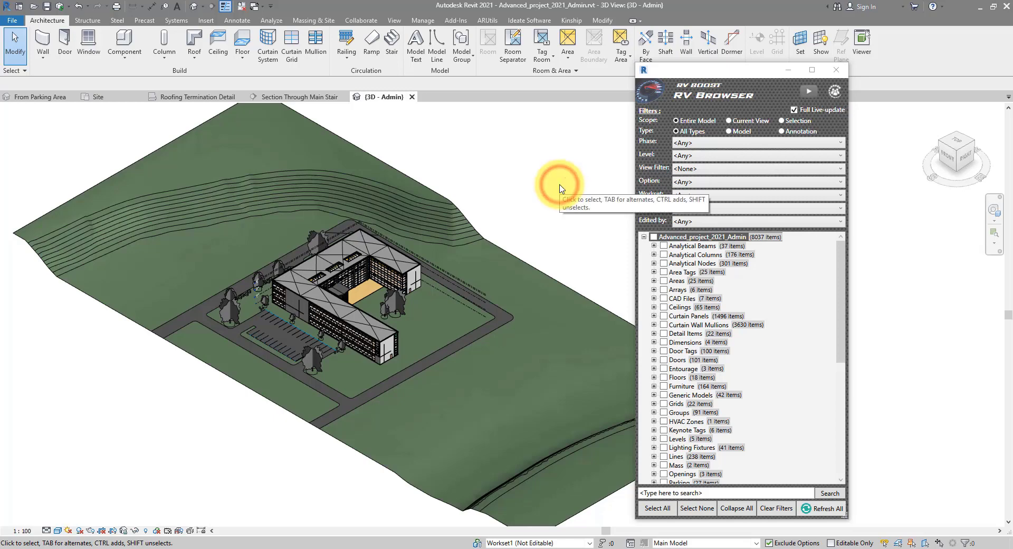
{"action": "key", "text": "p"}
{"action": "key", "text": "b"}
{"action": "scroll", "coordinate": [17, 195], "scroll_direction": "up", "scroll_amount": 3}
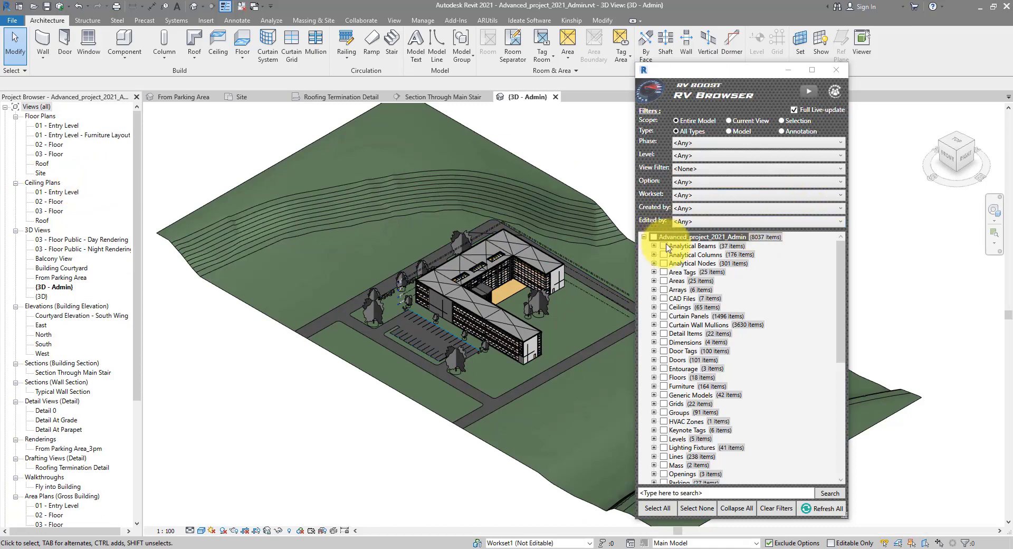
{"action": "left_click", "coordinate": [787, 277]}
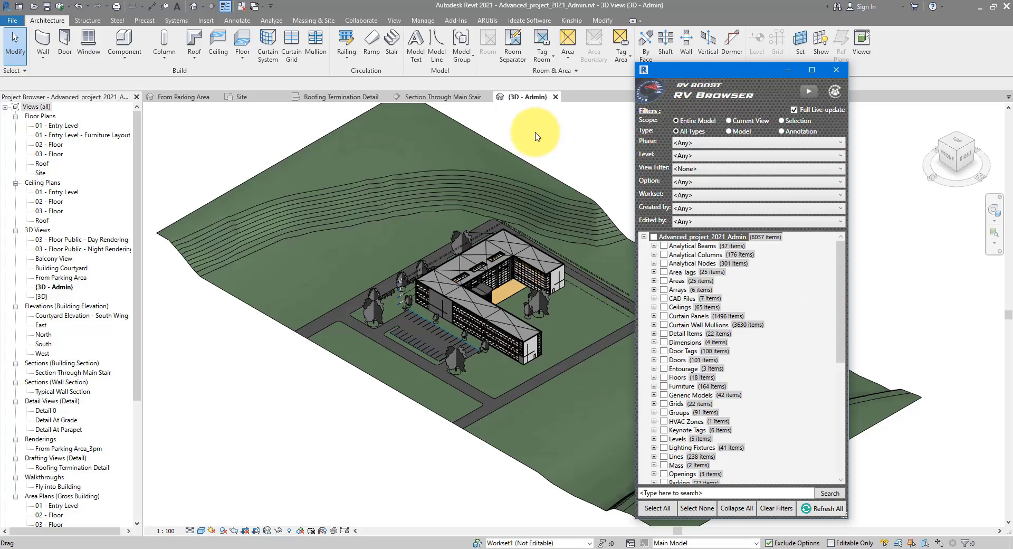
- Close RV Browser, relaunch it from the Add-Ins tab, and move it to the right
{"action": "left_click", "coordinate": [457, 22]}
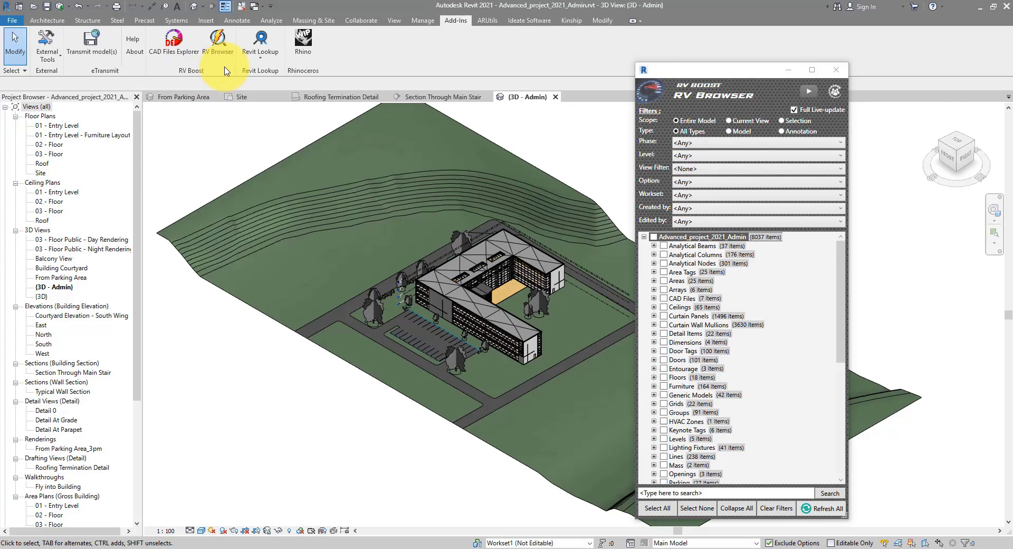
{"action": "left_click", "coordinate": [835, 70]}
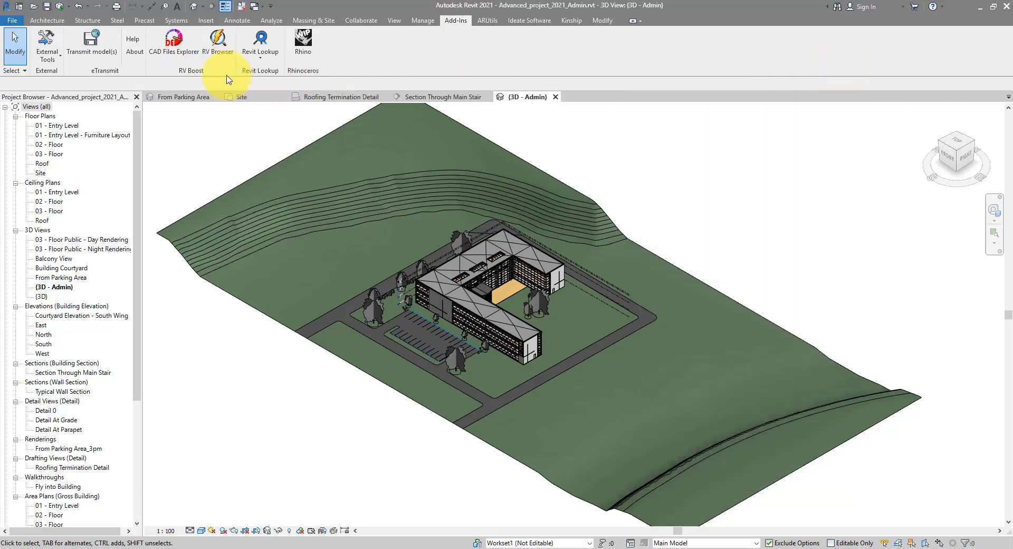
{"action": "left_click", "coordinate": [216, 46]}
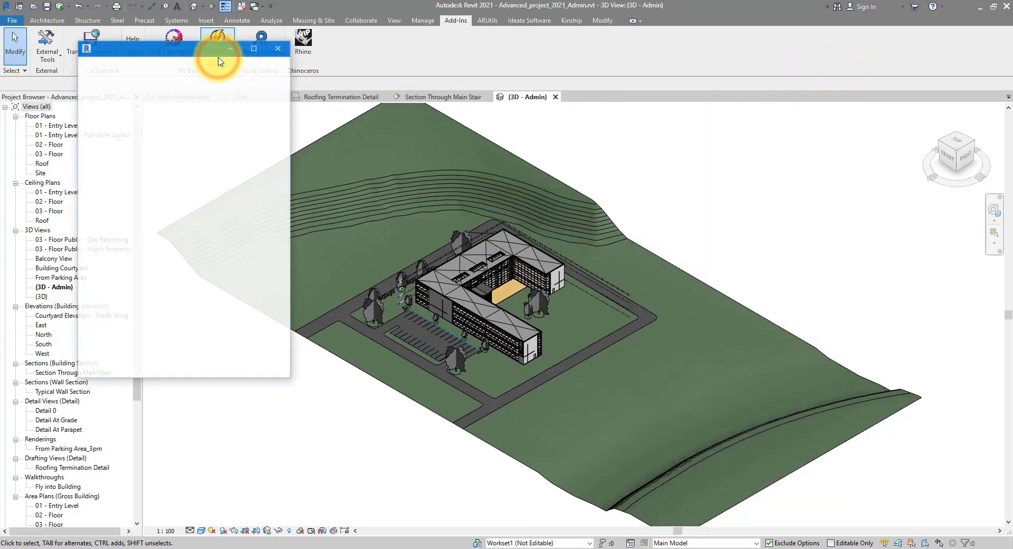
{"action": "left_click_drag", "start_coordinate": [227, 41], "coordinate": [846, 88]}
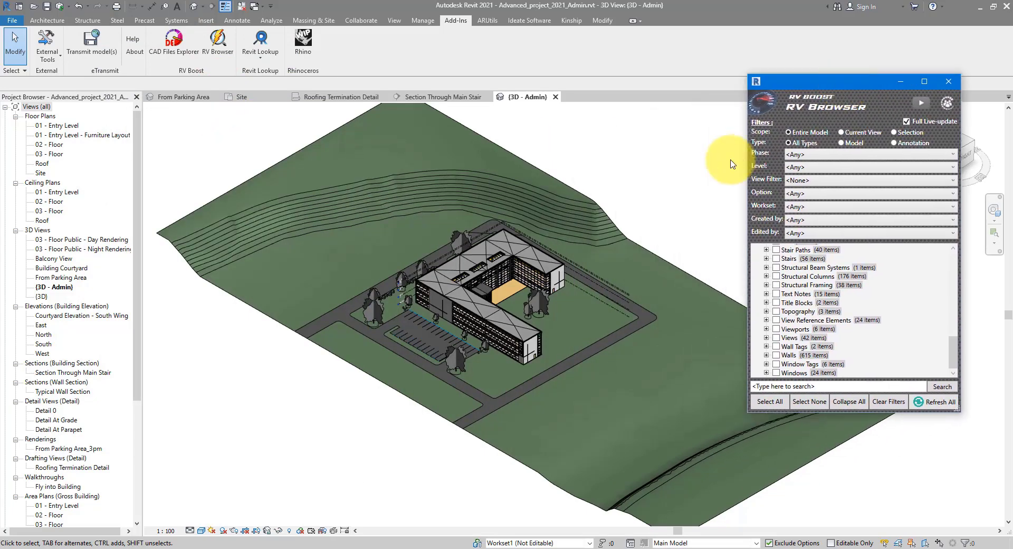
- Orbit, zoom in and pan the 3D view toward the building's east wing
{"action": "middle_click_drag", "start_coordinate": [650, 242], "coordinate": [619, 238]}
{"action": "scroll", "coordinate": [626, 248], "scroll_direction": "up", "scroll_amount": 5}
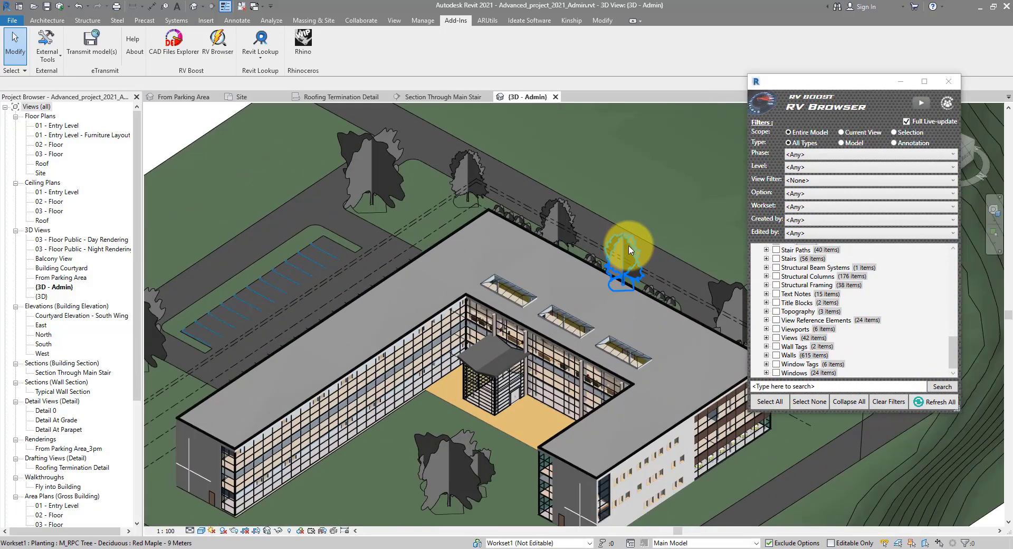
{"action": "scroll", "coordinate": [620, 242], "scroll_direction": "up", "scroll_amount": 3}
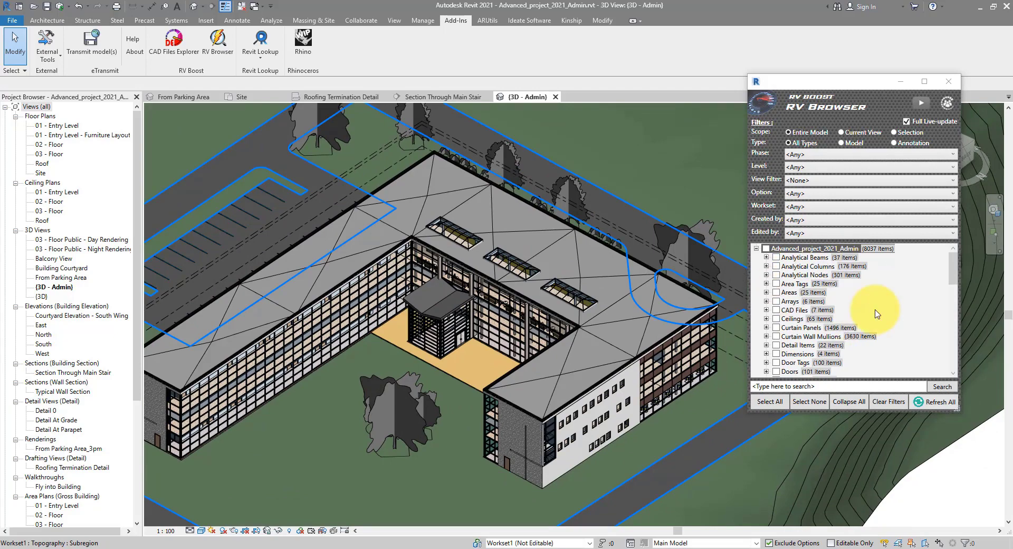
{"action": "scroll", "coordinate": [502, 256], "scroll_direction": "up", "scroll_amount": 3}
{"action": "middle_click_drag", "start_coordinate": [661, 256], "coordinate": [704, 311]}
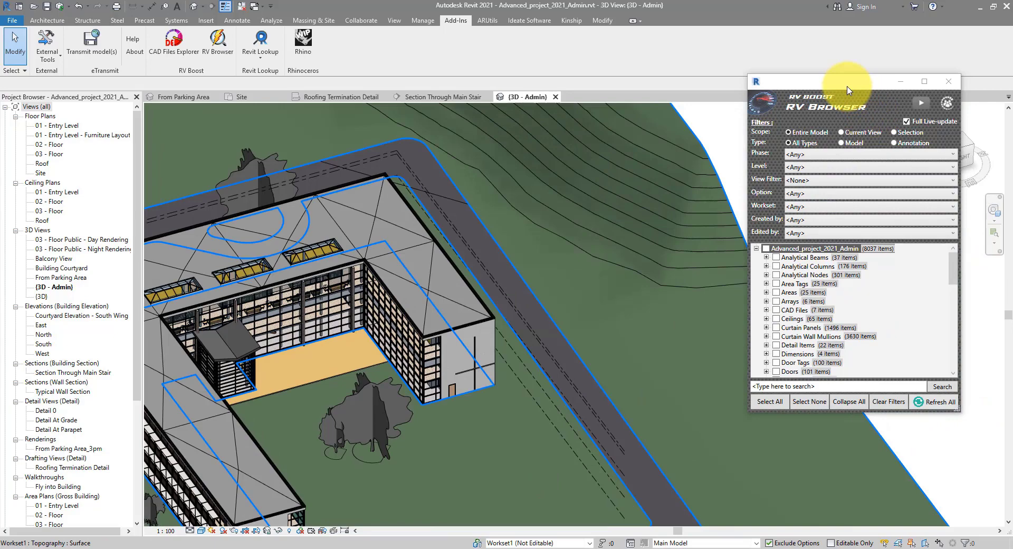
- Snap RV Browser left, maximize Revit, then float RV Browser over the view's centre
{"action": "left_click_drag", "start_coordinate": [848, 89], "coordinate": [1, 200]}
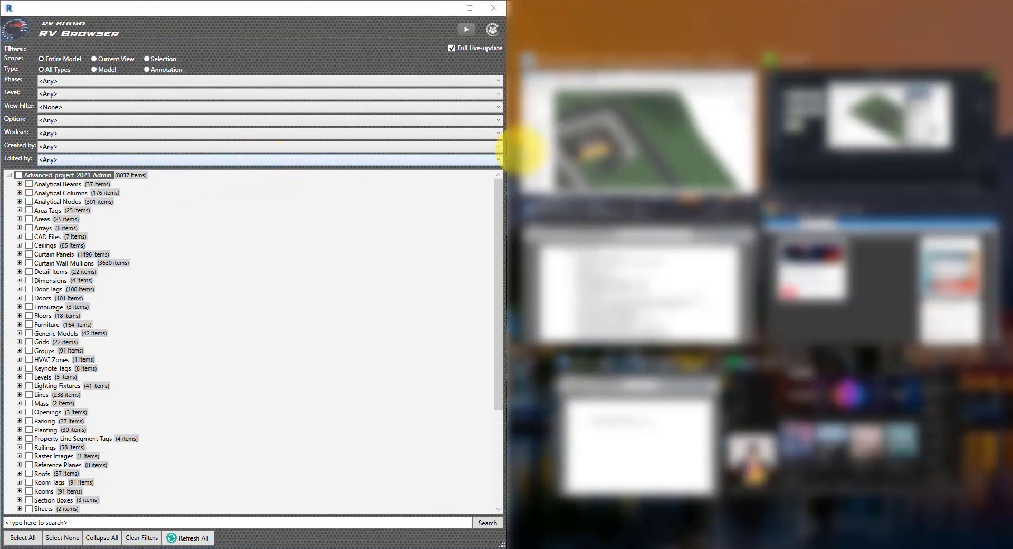
{"action": "left_click", "coordinate": [588, 139]}
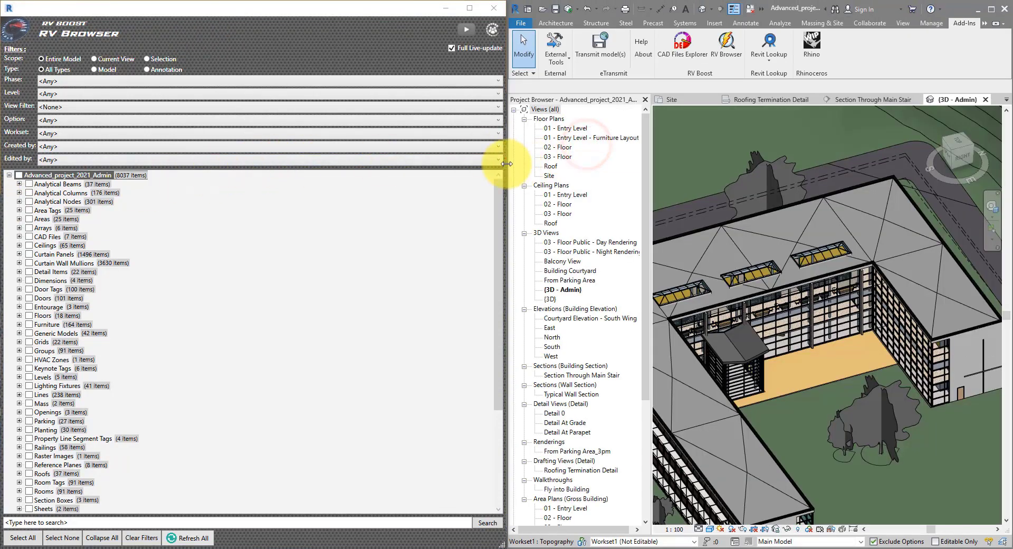
{"action": "left_click_drag", "start_coordinate": [498, 164], "coordinate": [215, 188]}
{"action": "left_click", "coordinate": [991, 9]}
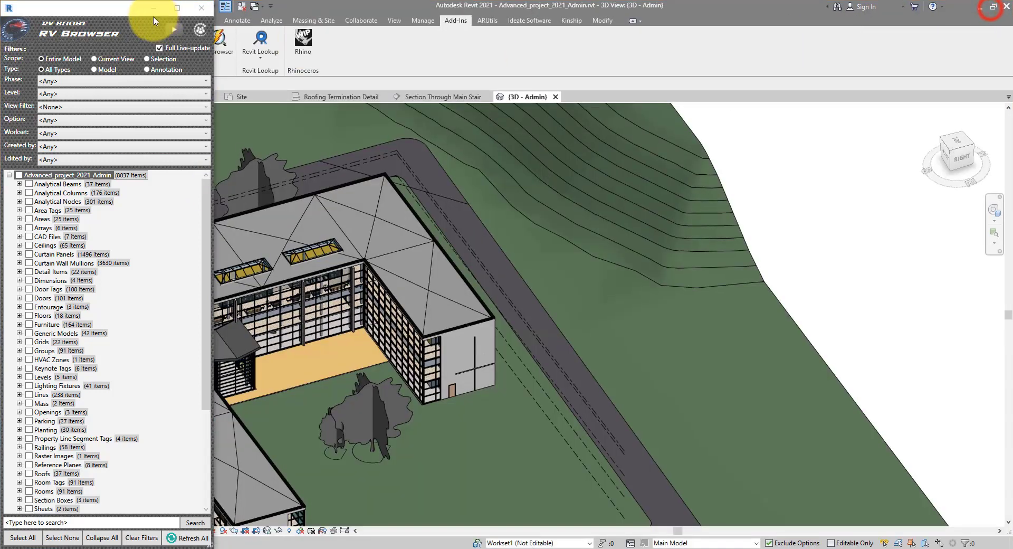
{"action": "left_click_drag", "start_coordinate": [109, 10], "coordinate": [657, 139]}
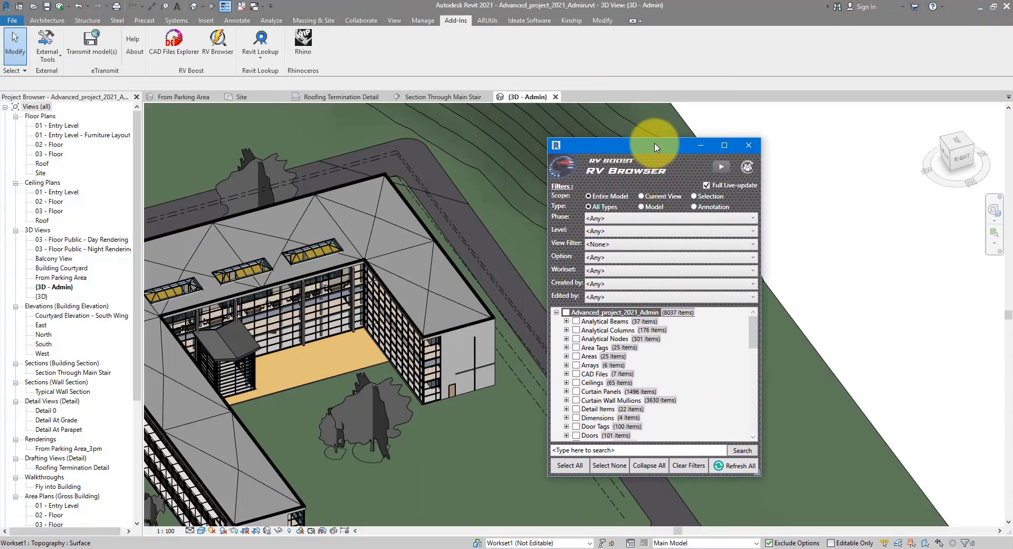
- Extend RV Browser to full height and expand Doors > M_Double-Flush > 1730 x 2134mm 20 Minute Rated
{"action": "double_click", "coordinate": [657, 138]}
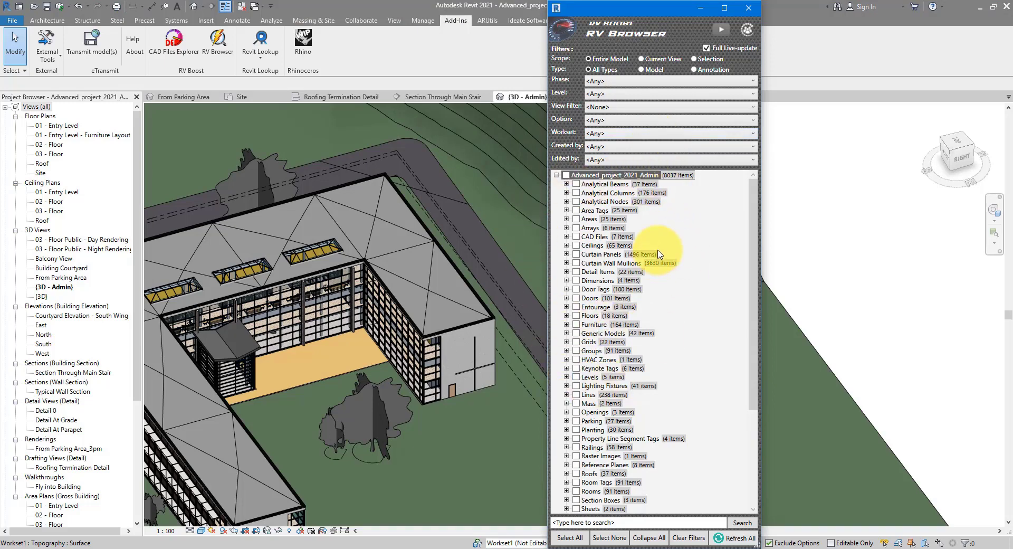
{"action": "left_click", "coordinate": [630, 174]}
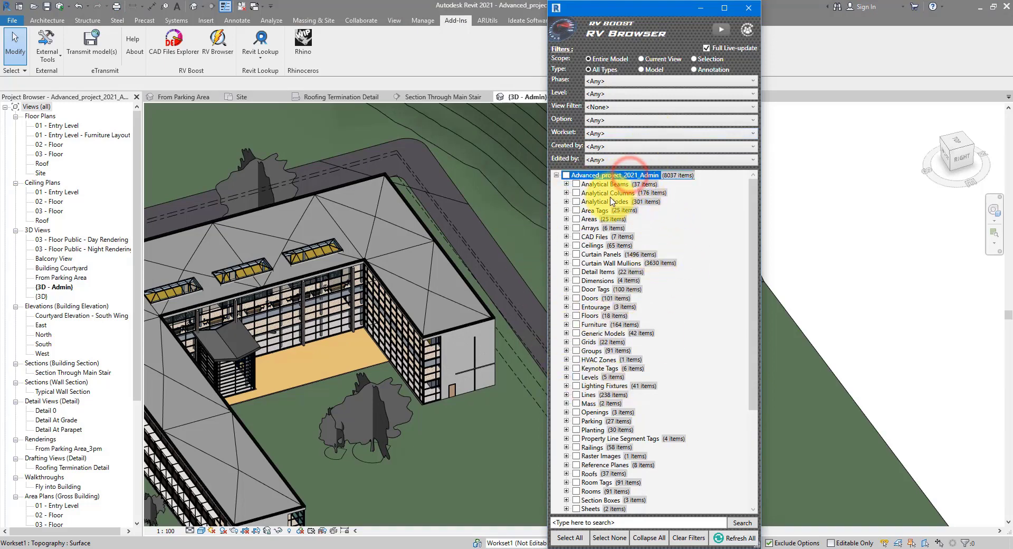
{"action": "double_click", "coordinate": [591, 298]}
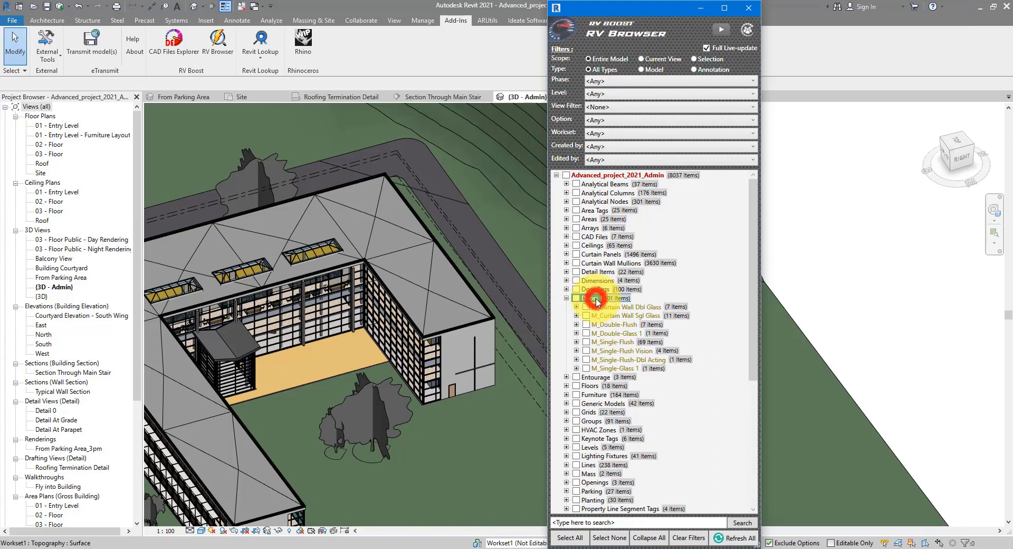
{"action": "double_click", "coordinate": [617, 324]}
{"action": "left_click", "coordinate": [649, 342]}
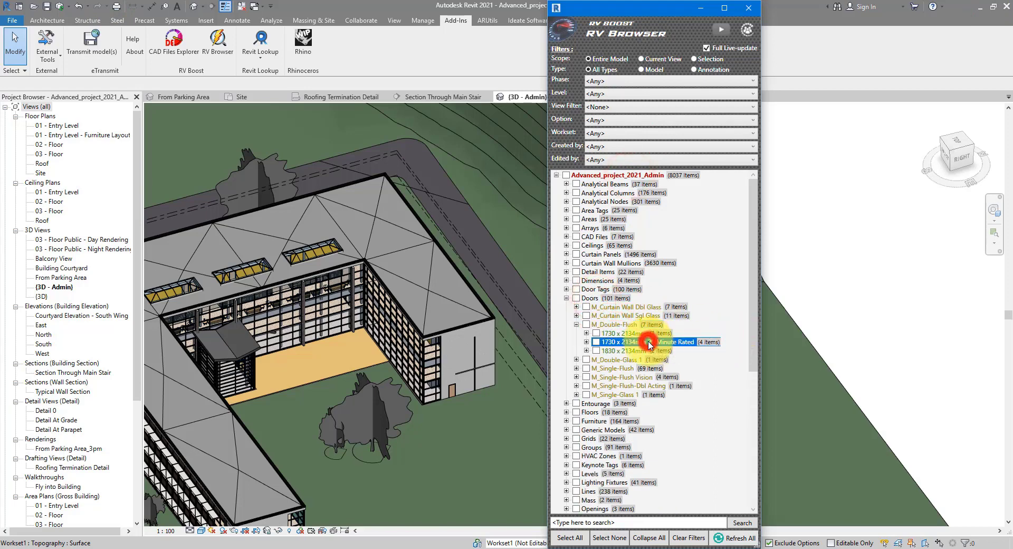
{"action": "double_click", "coordinate": [649, 342]}
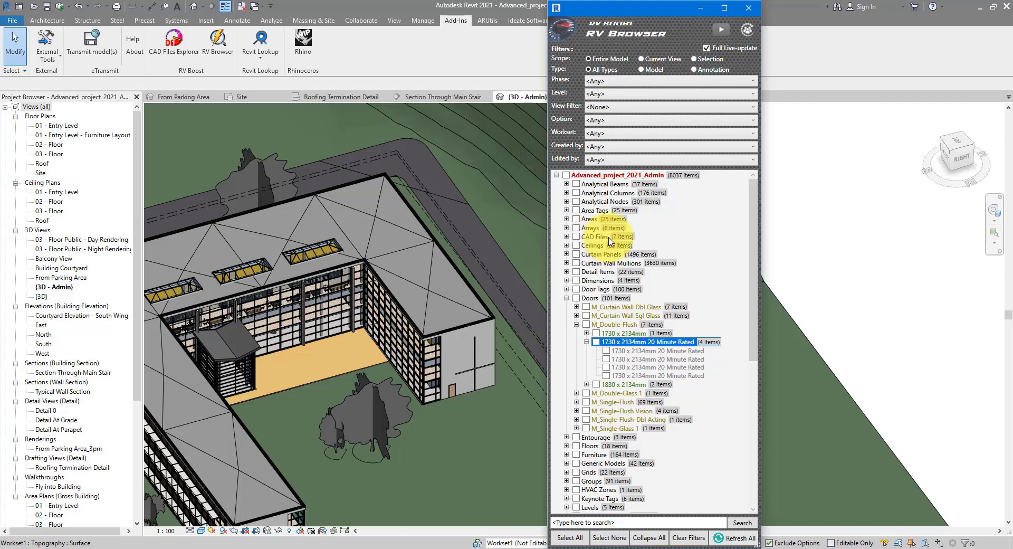
- Expand CAD Files > <CAD Links> > <View-specific Links> and select Detail5.dwg in the Site view
{"action": "double_click", "coordinate": [607, 236]}
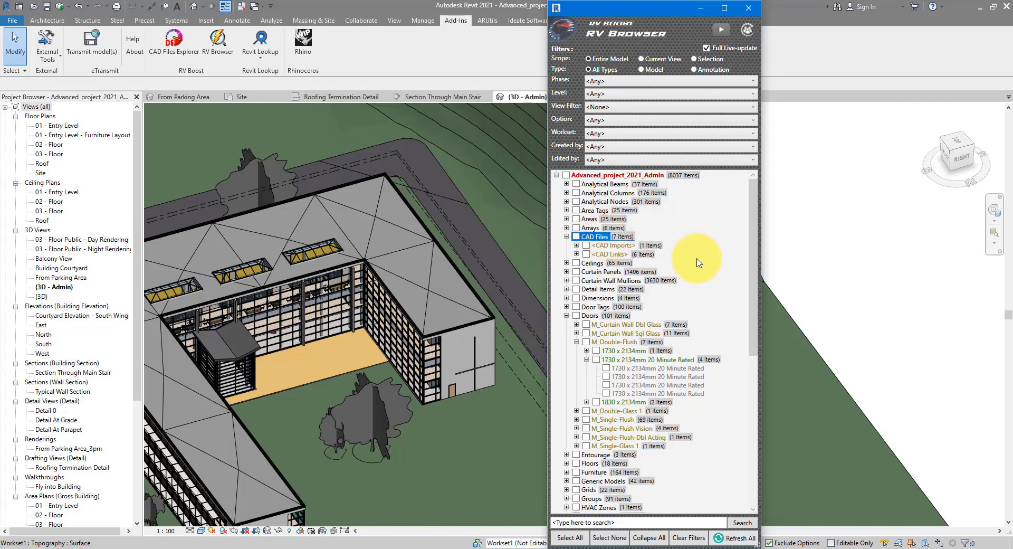
{"action": "left_click", "coordinate": [648, 245]}
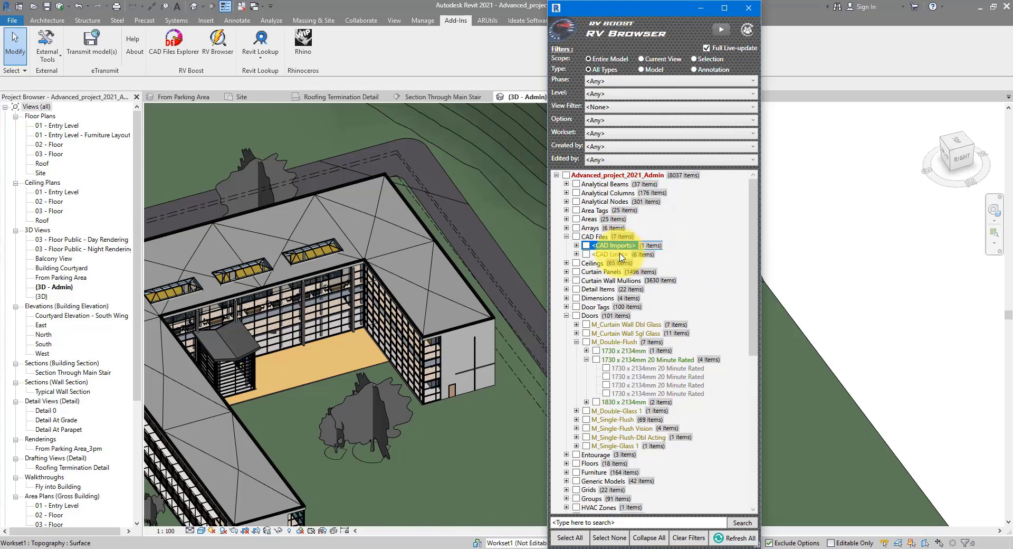
{"action": "double_click", "coordinate": [618, 255]}
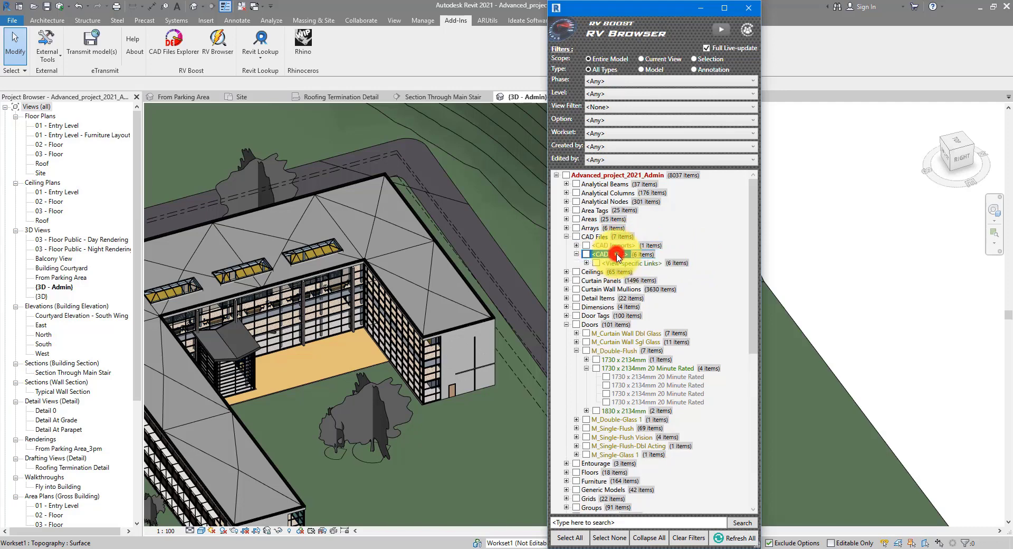
{"action": "left_click", "coordinate": [657, 264]}
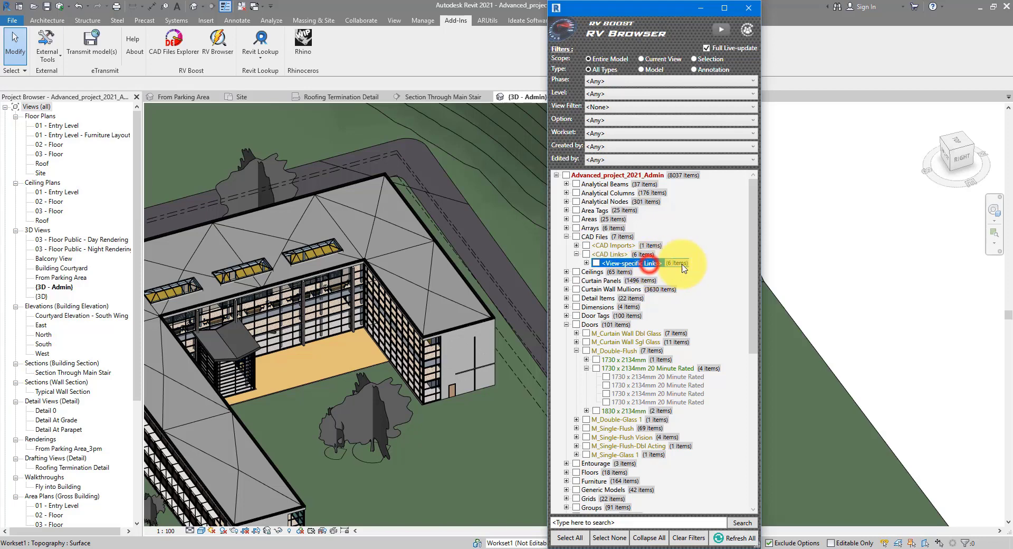
{"action": "left_click", "coordinate": [657, 264]}
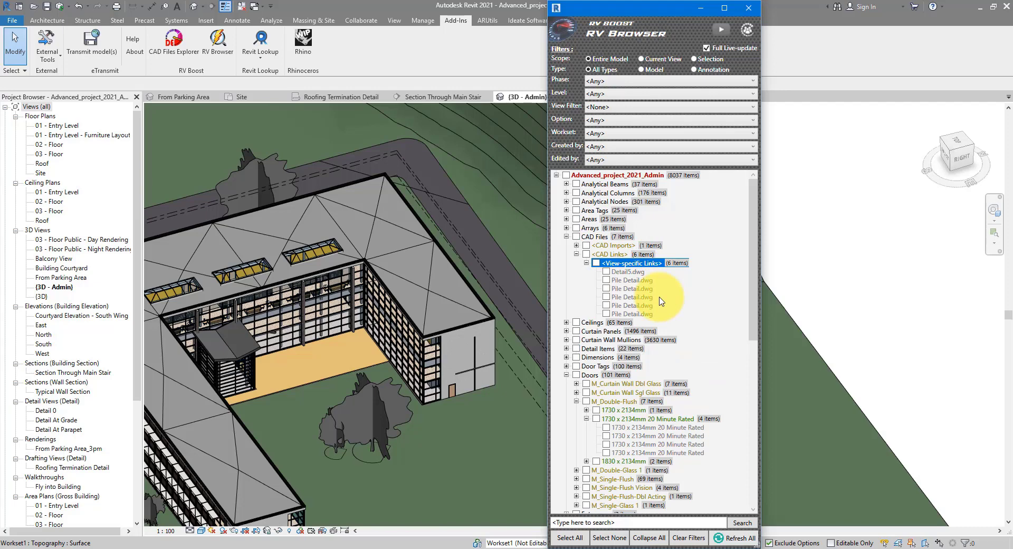
{"action": "left_click", "coordinate": [630, 272]}
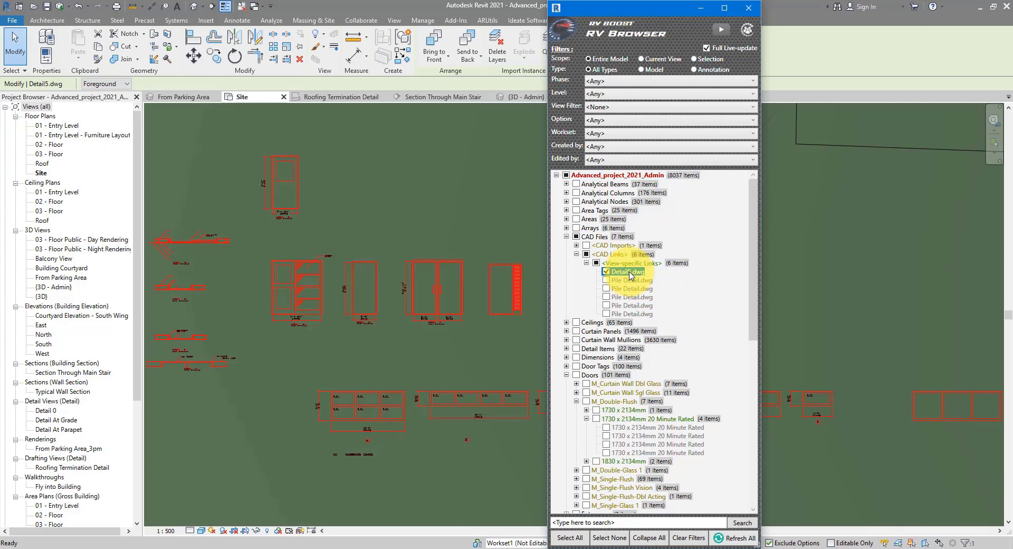
- Reposition RV Browser and select Pile Detail.dwg to show it in Section Through Main Stair
{"action": "left_click_drag", "start_coordinate": [620, 11], "coordinate": [847, 106]}
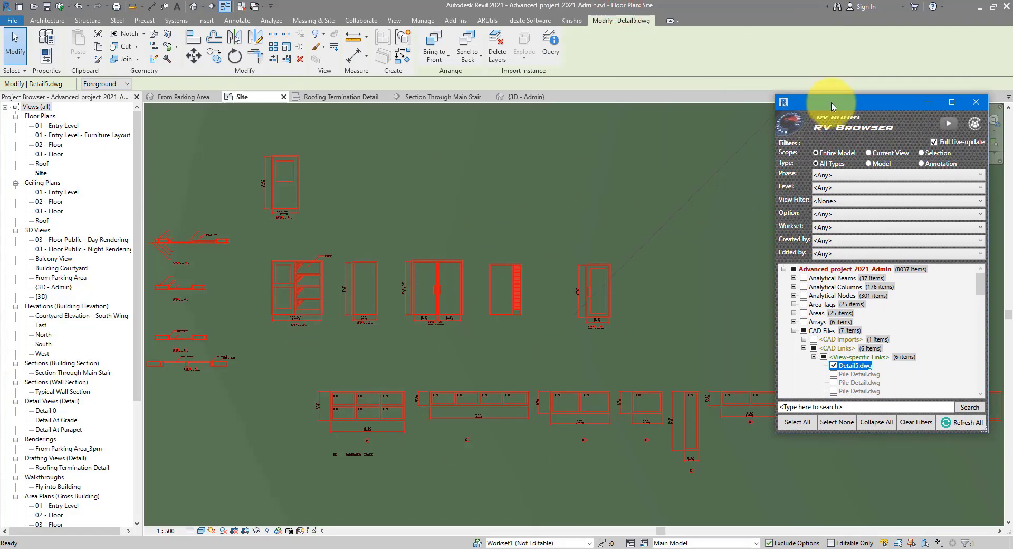
{"action": "left_click", "coordinate": [832, 104]}
{"action": "left_click", "coordinate": [717, 63]}
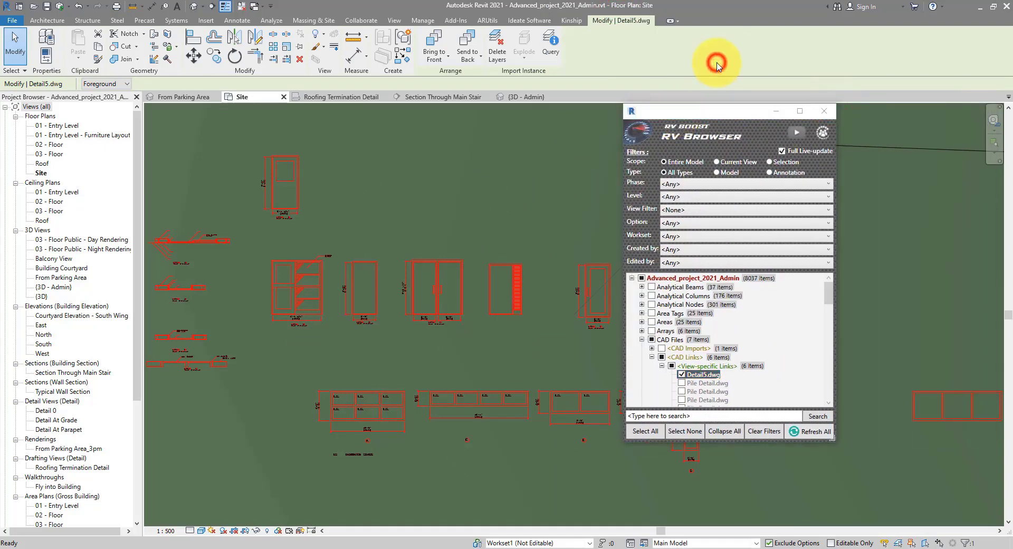
{"action": "left_click_drag", "start_coordinate": [757, 111], "coordinate": [694, 150]}
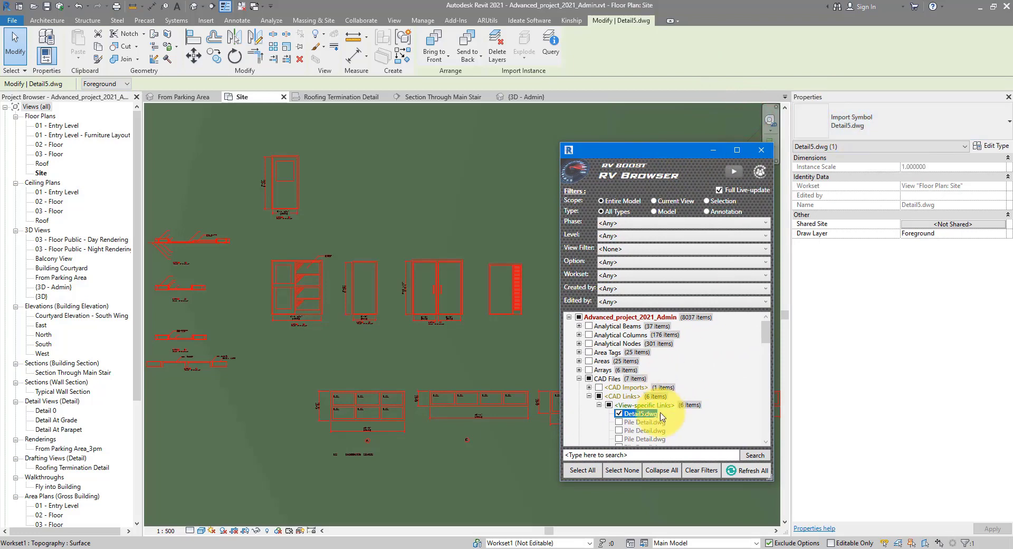
{"action": "scroll", "coordinate": [654, 401], "scroll_direction": "down", "scroll_amount": 3}
{"action": "left_click", "coordinate": [648, 346]}
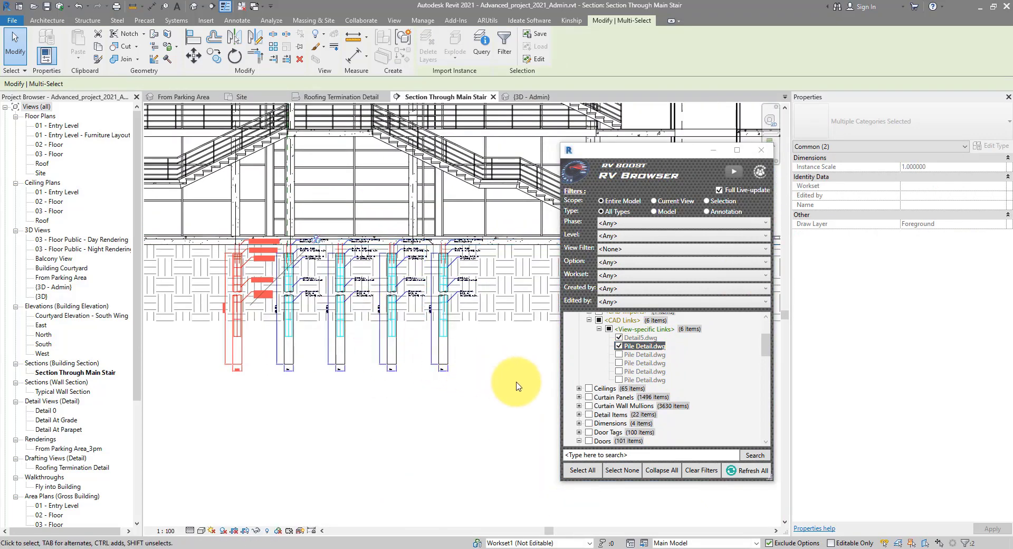
- Select the other four Pile Detail.dwg links, deselect Detail5.dwg, and delete the Pile Detail links
{"action": "left_click", "coordinate": [619, 354]}
{"action": "left_click", "coordinate": [619, 363]}
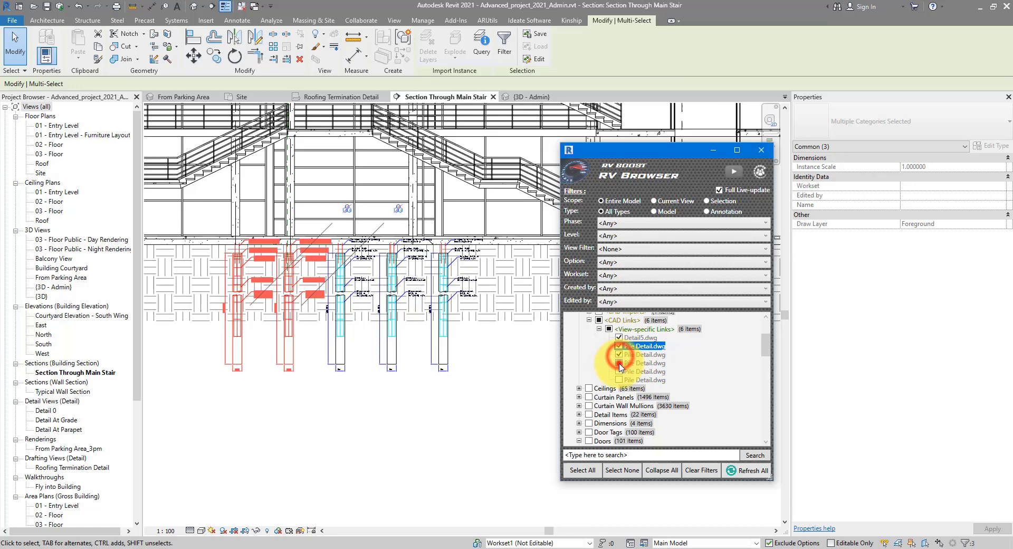
{"action": "left_click", "coordinate": [619, 371]}
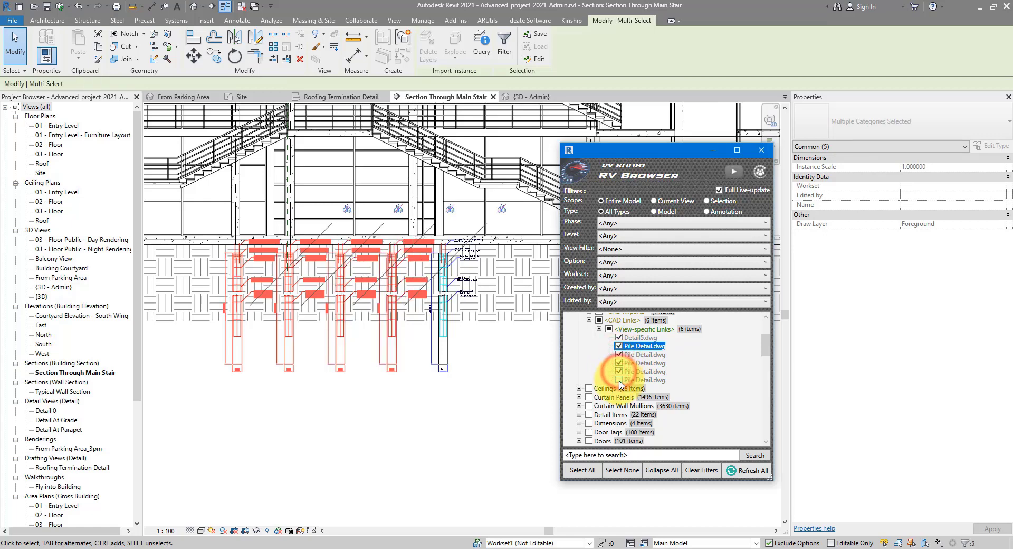
{"action": "left_click", "coordinate": [619, 380]}
{"action": "left_click", "coordinate": [619, 337]}
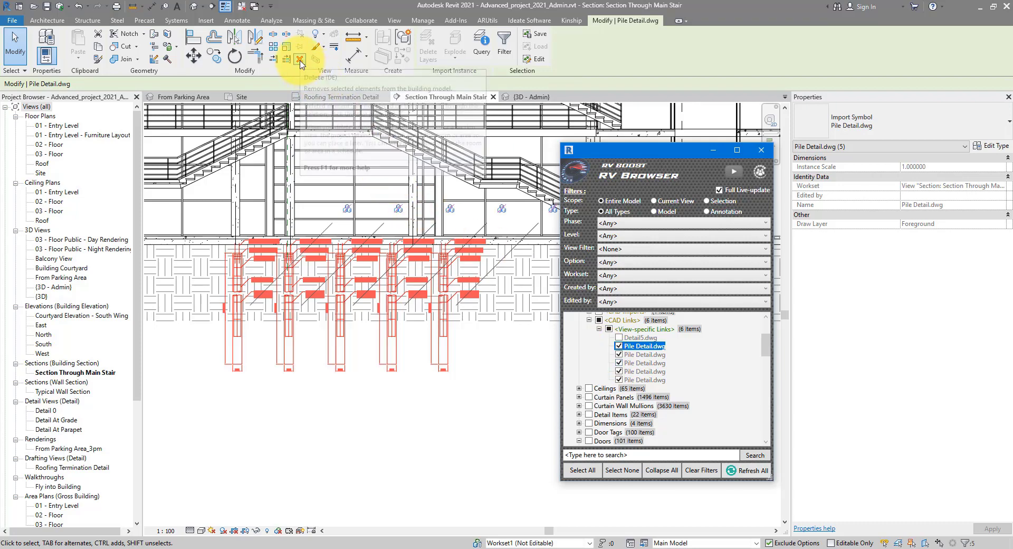
{"action": "left_click", "coordinate": [300, 59]}
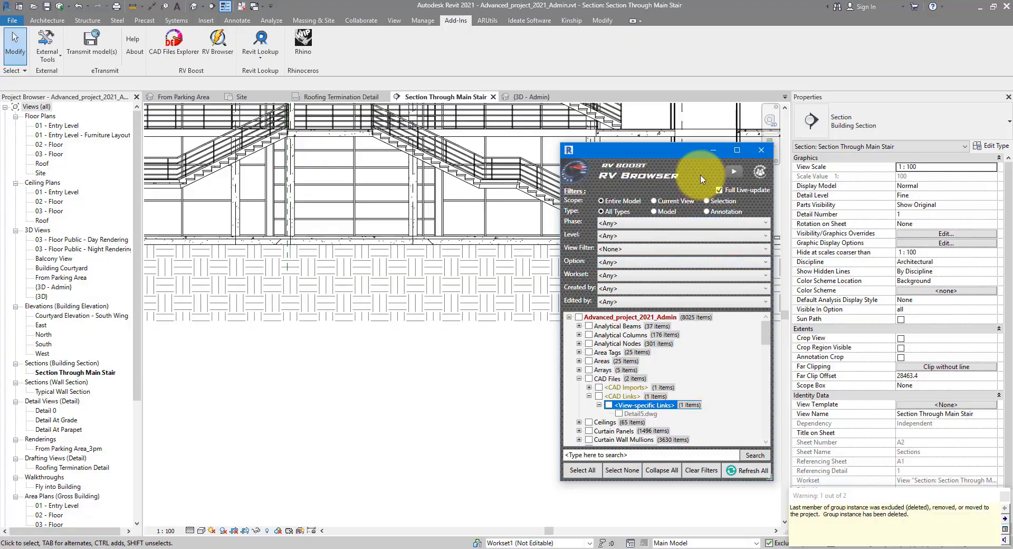
- Move RV Browser right at full height and expand Rooms > <Placed Rooms> > 02 - Floor
{"action": "left_click_drag", "start_coordinate": [691, 149], "coordinate": [872, 148]}
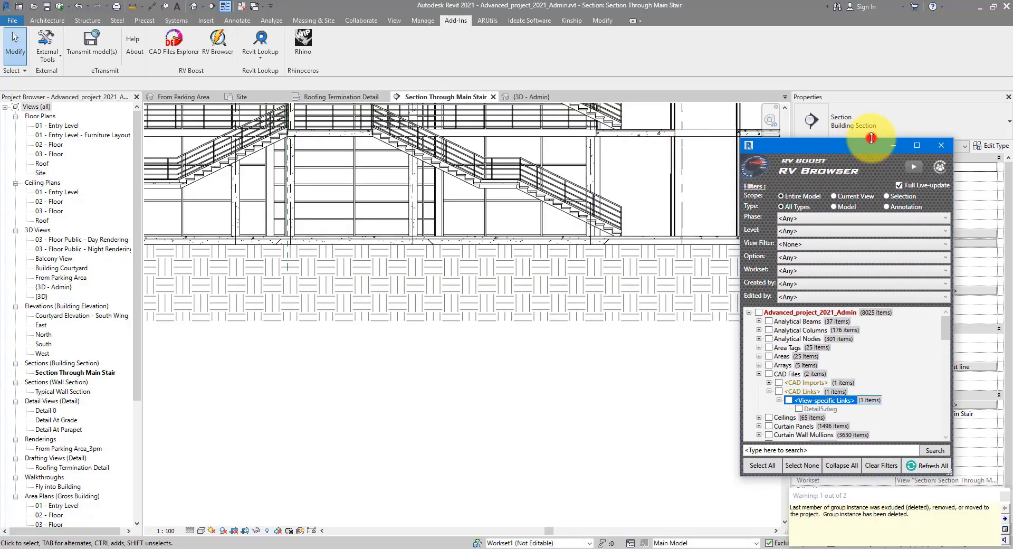
{"action": "double_click", "coordinate": [872, 146]}
{"action": "scroll", "coordinate": [844, 324], "scroll_direction": "down", "scroll_amount": 5}
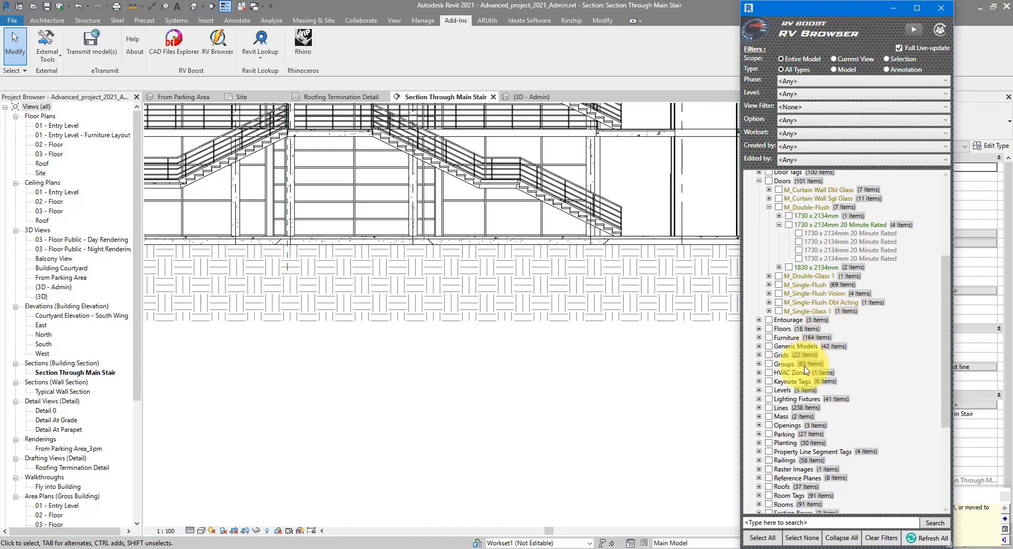
{"action": "scroll", "coordinate": [792, 354], "scroll_direction": "down", "scroll_amount": 6}
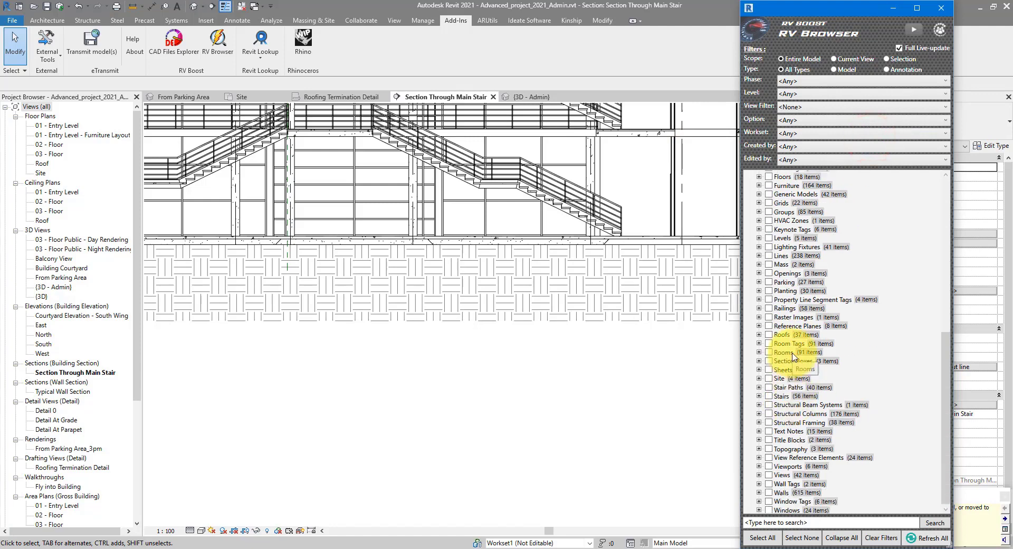
{"action": "double_click", "coordinate": [791, 354]}
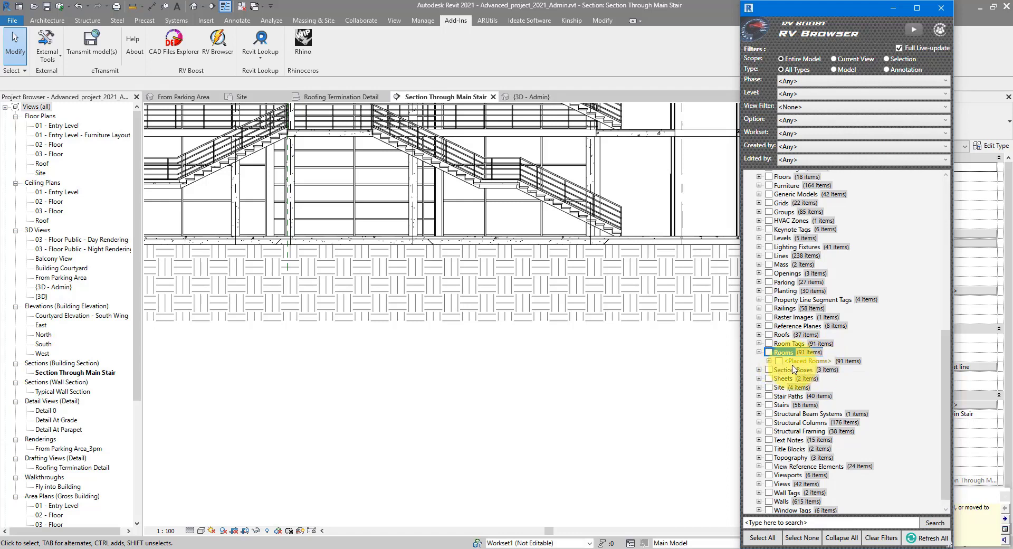
{"action": "double_click", "coordinate": [807, 361]}
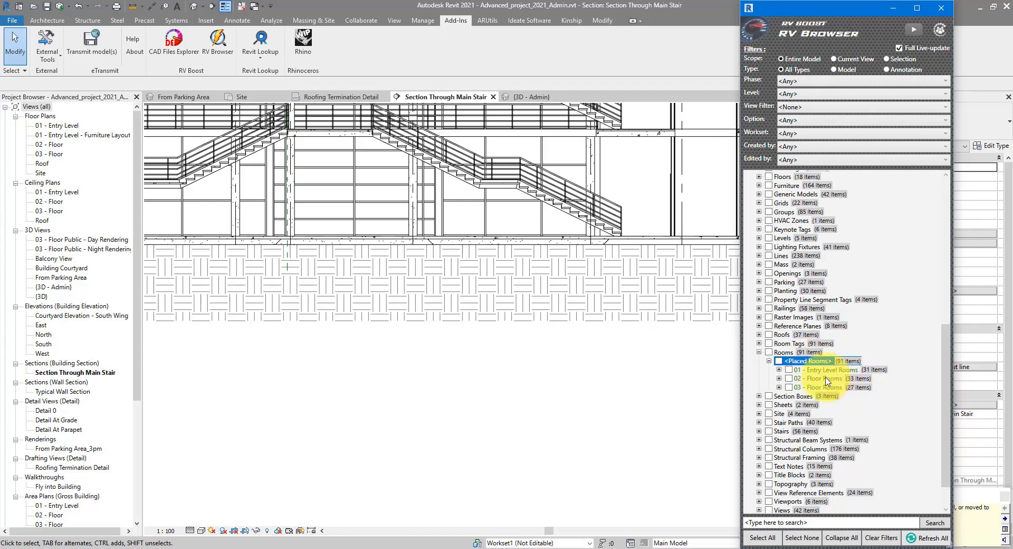
{"action": "double_click", "coordinate": [822, 379]}
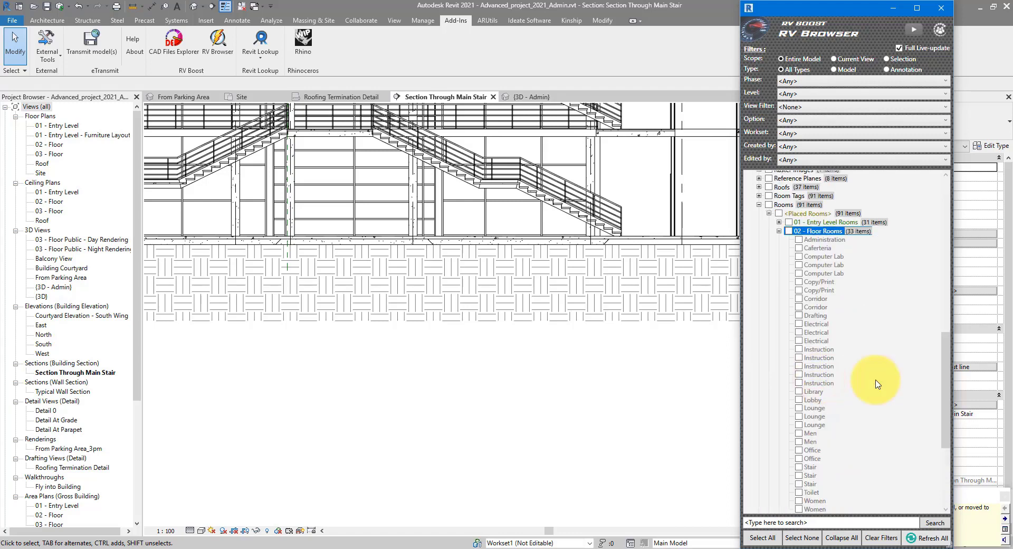
- Select the Corridor room (number 235) and shift RV Browser to reveal its properties
{"action": "left_click", "coordinate": [815, 298]}
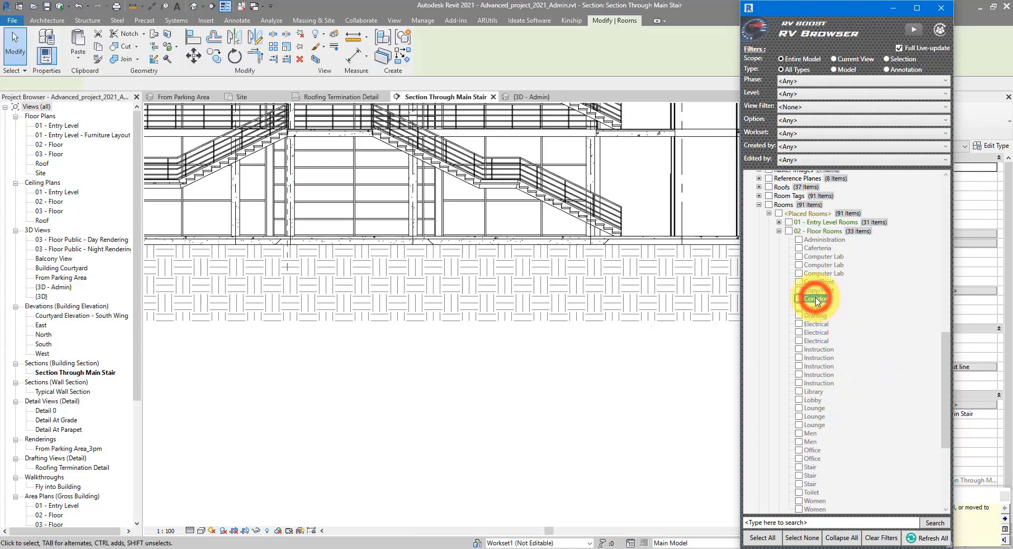
{"action": "left_click", "coordinate": [818, 299]}
{"action": "scroll", "coordinate": [519, 354], "scroll_direction": "down", "scroll_amount": 5}
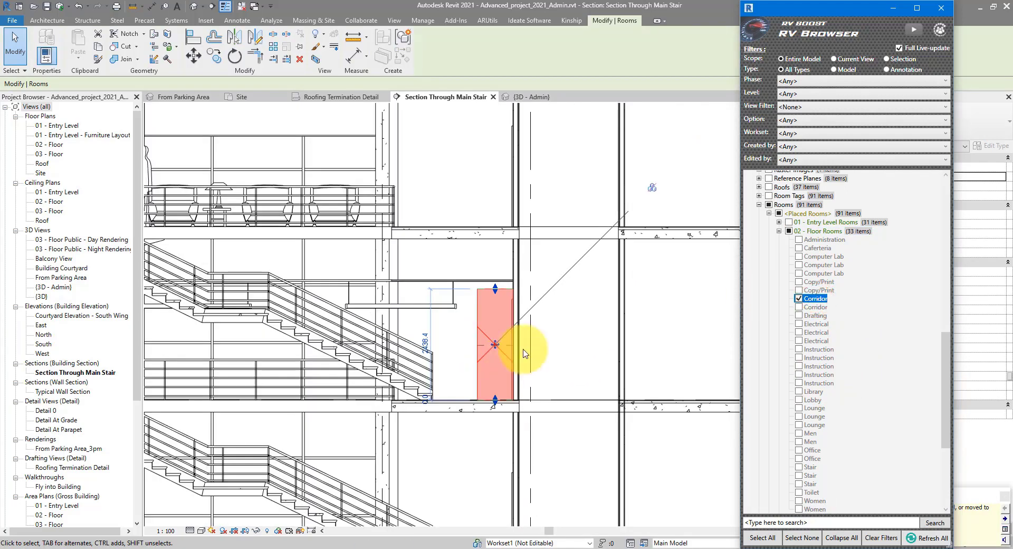
{"action": "left_click_drag", "start_coordinate": [848, 11], "coordinate": [673, 125]}
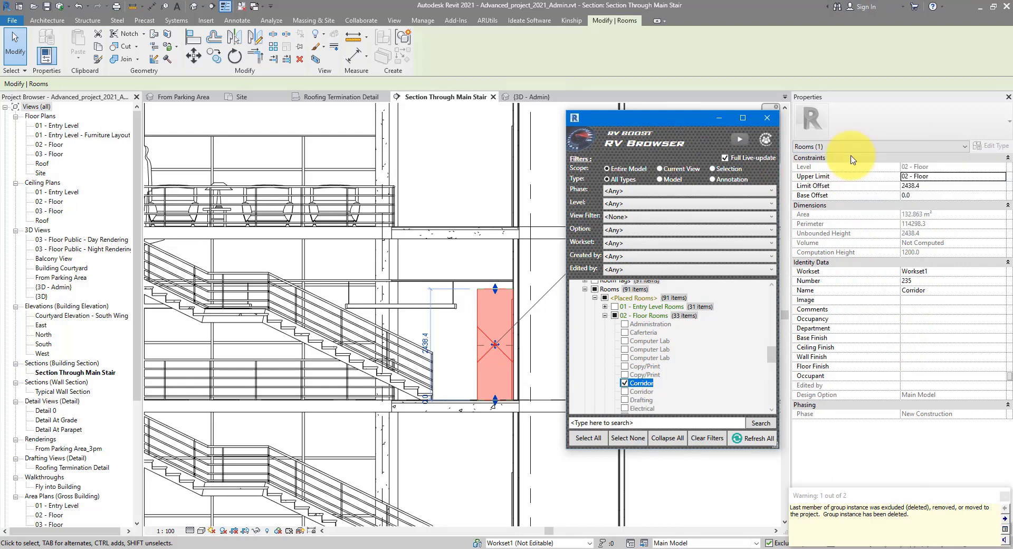
- Add the second Corridor room to the selection and set both rooms' Limit Offset to 2500
{"action": "scroll", "coordinate": [680, 328], "scroll_direction": "down", "scroll_amount": 1}
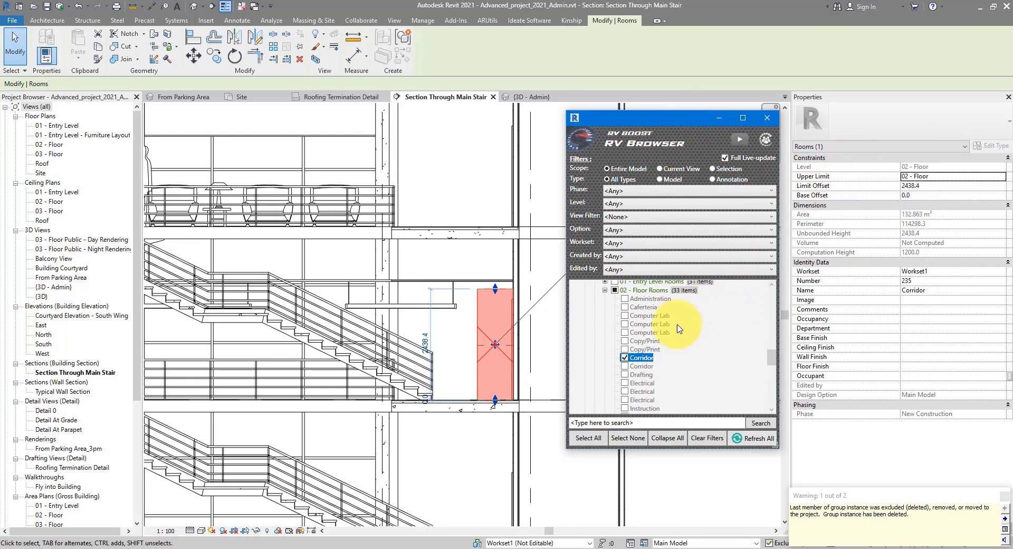
{"action": "left_click", "coordinate": [624, 368]}
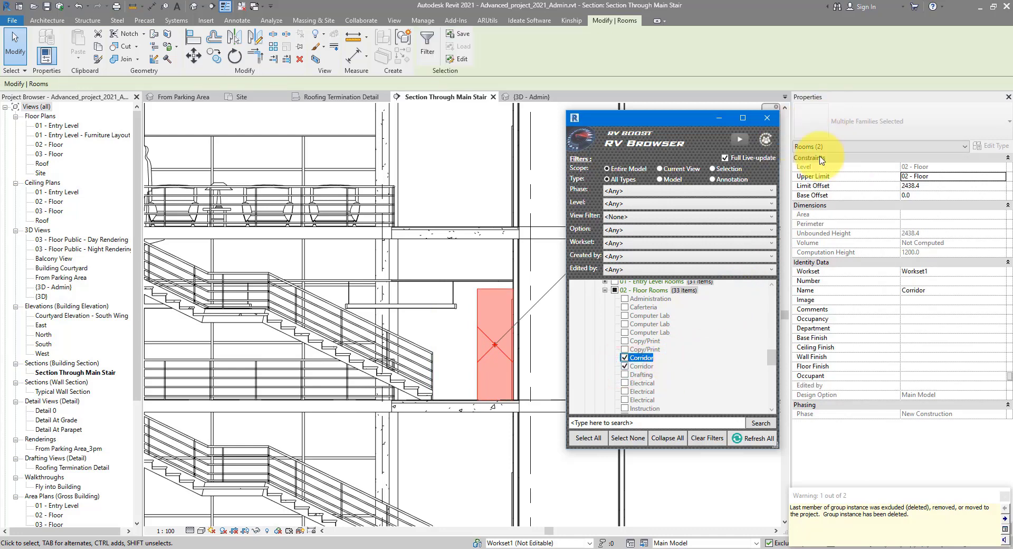
{"action": "left_click", "coordinate": [942, 191]}
{"action": "type", "text": "2"}
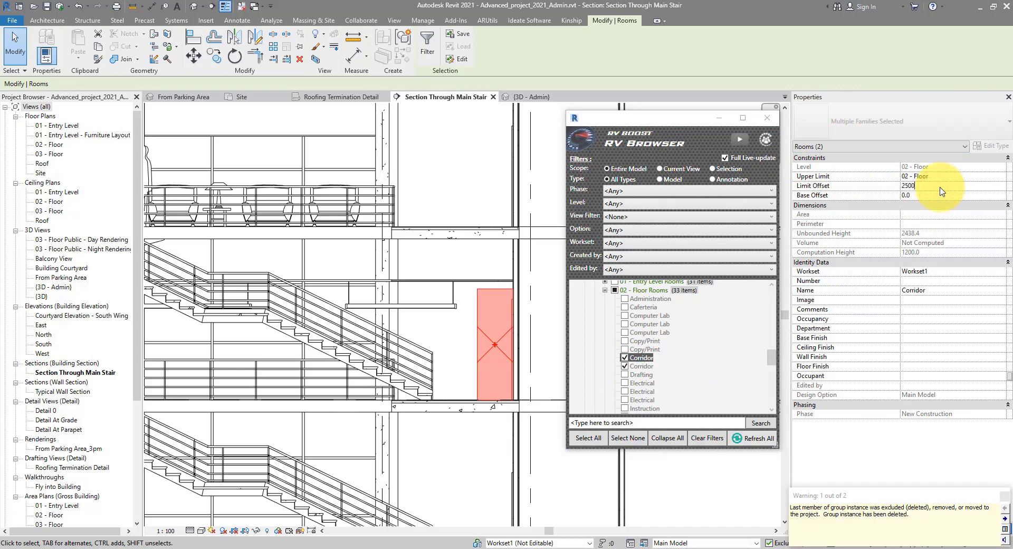
{"action": "type", "text": "500"}
{"action": "key", "text": "Return"}
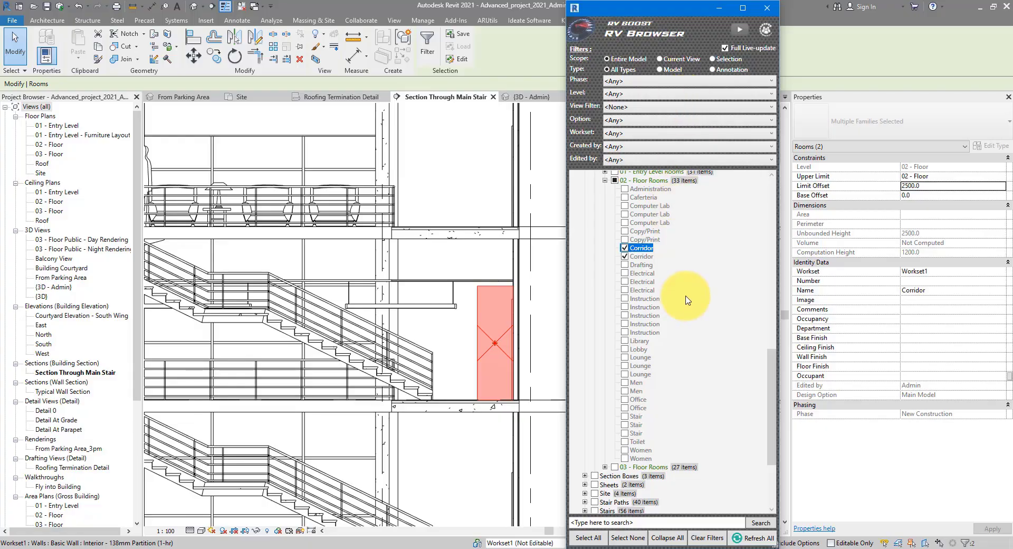
- Collapse the RV Browser tree, then expand Views > <Not on sheets> > FloorPlan
{"action": "scroll", "coordinate": [686, 300], "scroll_direction": "down", "scroll_amount": 5}
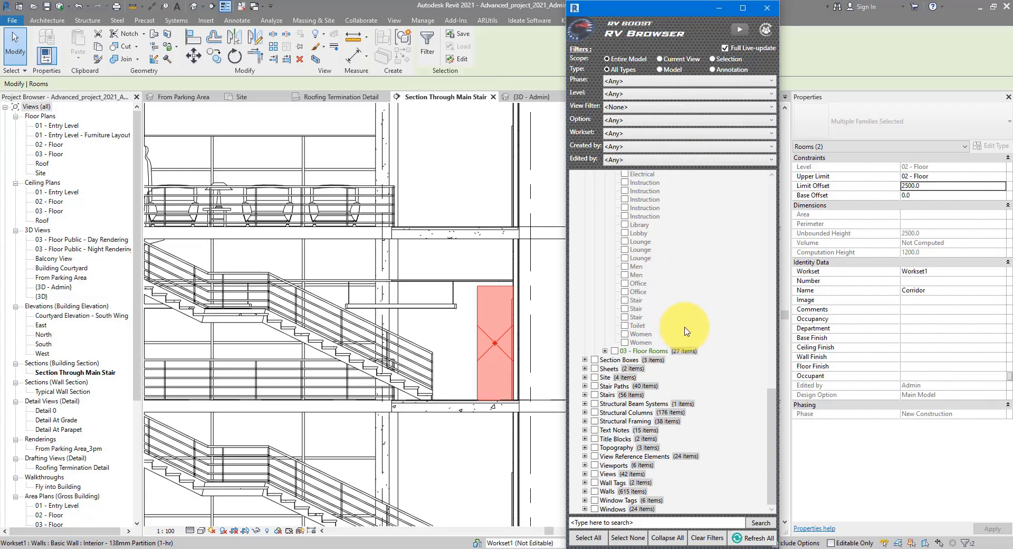
{"action": "left_click_drag", "start_coordinate": [769, 409], "coordinate": [769, 220]}
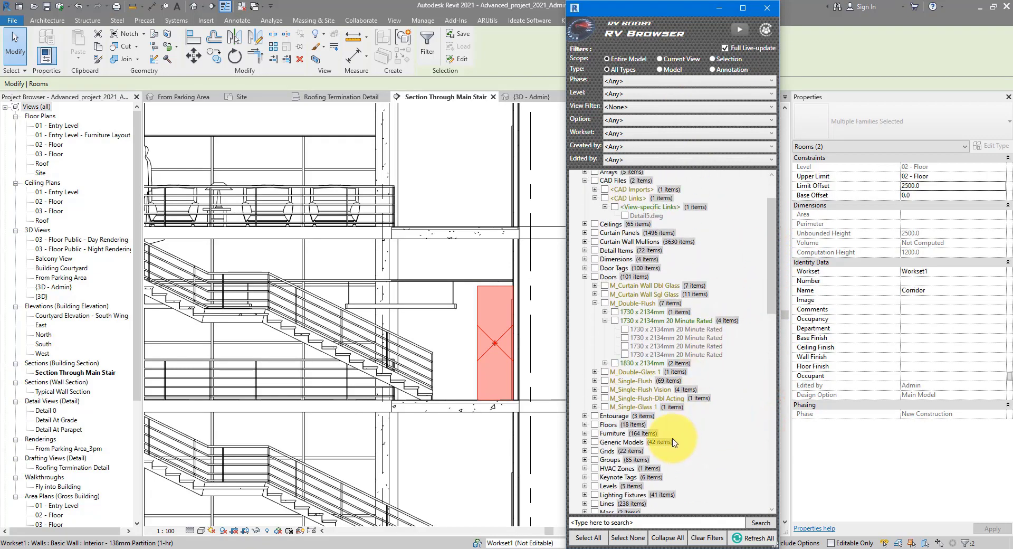
{"action": "left_click", "coordinate": [669, 538]}
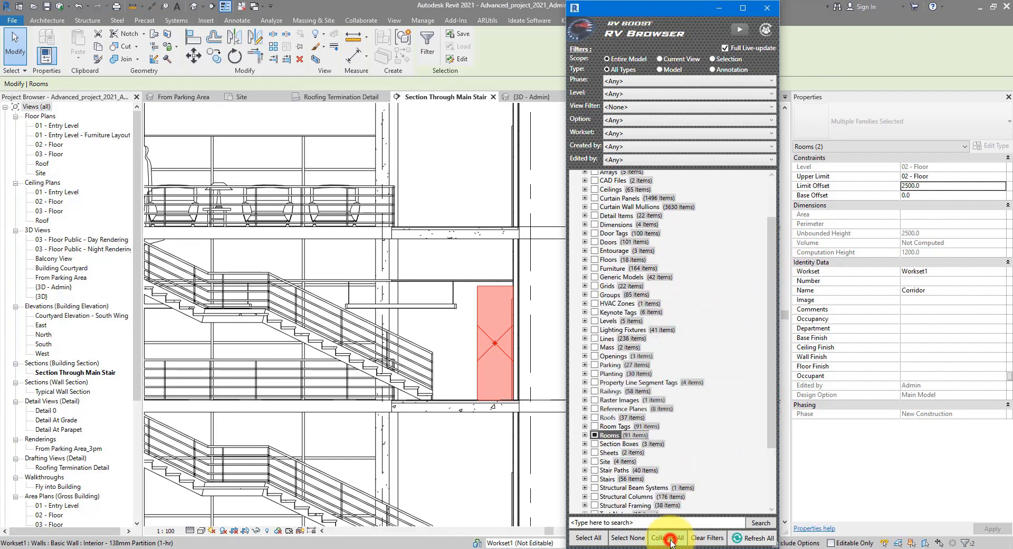
{"action": "scroll", "coordinate": [692, 370], "scroll_direction": "down", "scroll_amount": 5}
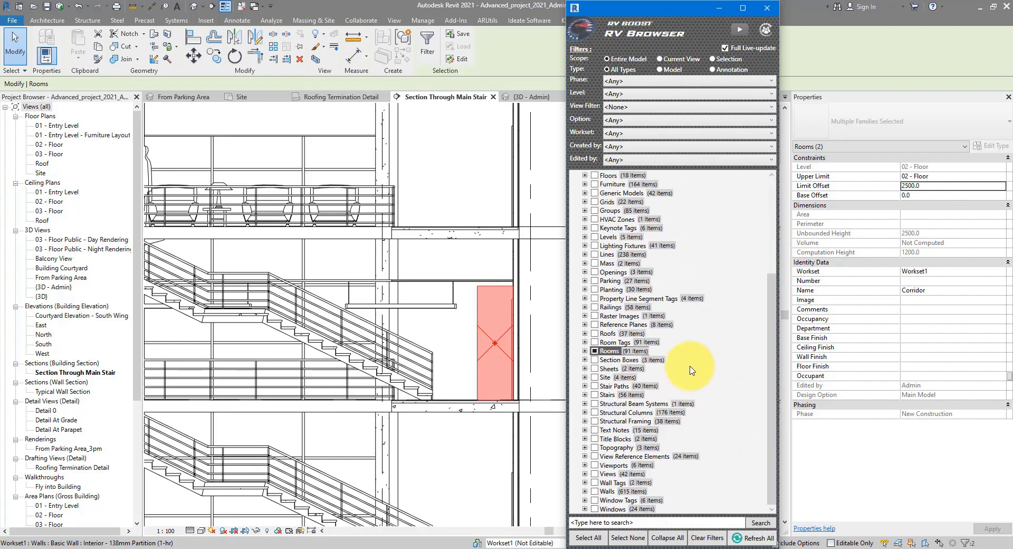
{"action": "double_click", "coordinate": [636, 474]}
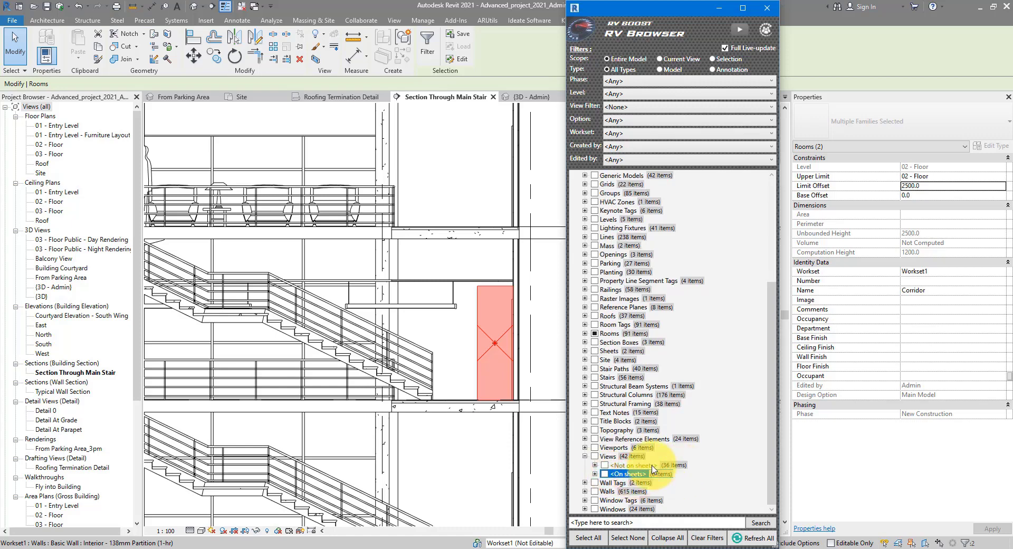
{"action": "left_click", "coordinate": [652, 465]}
{"action": "double_click", "coordinate": [653, 466]}
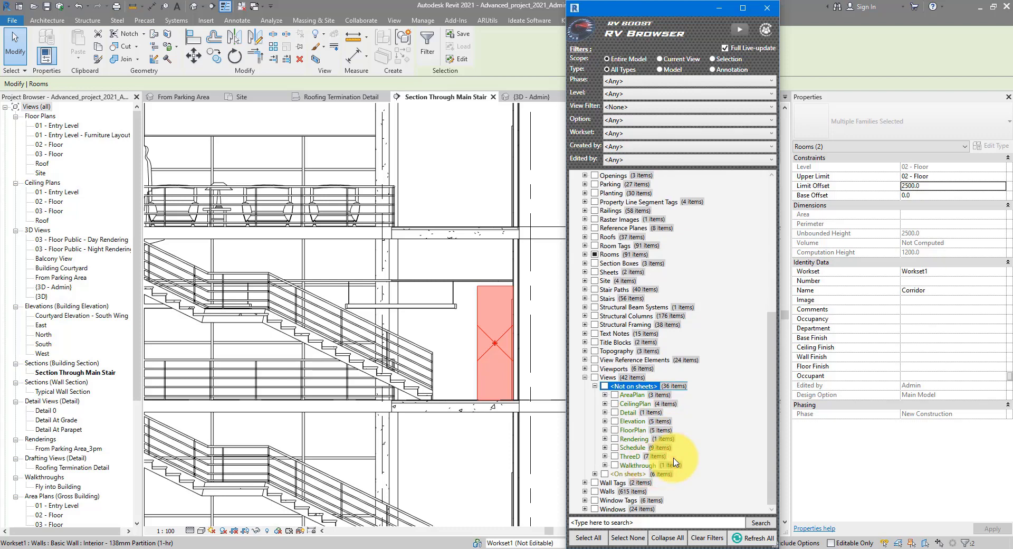
{"action": "double_click", "coordinate": [639, 431]}
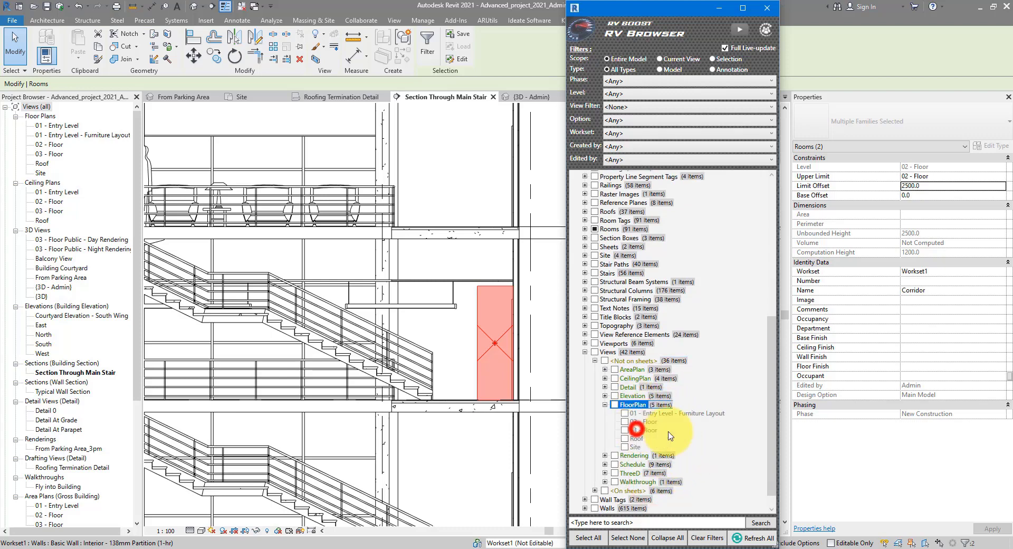
- Open the 02 - Floor plan view from RV Browser and pan the plan left
{"action": "left_click", "coordinate": [643, 422]}
{"action": "double_click", "coordinate": [644, 423]}
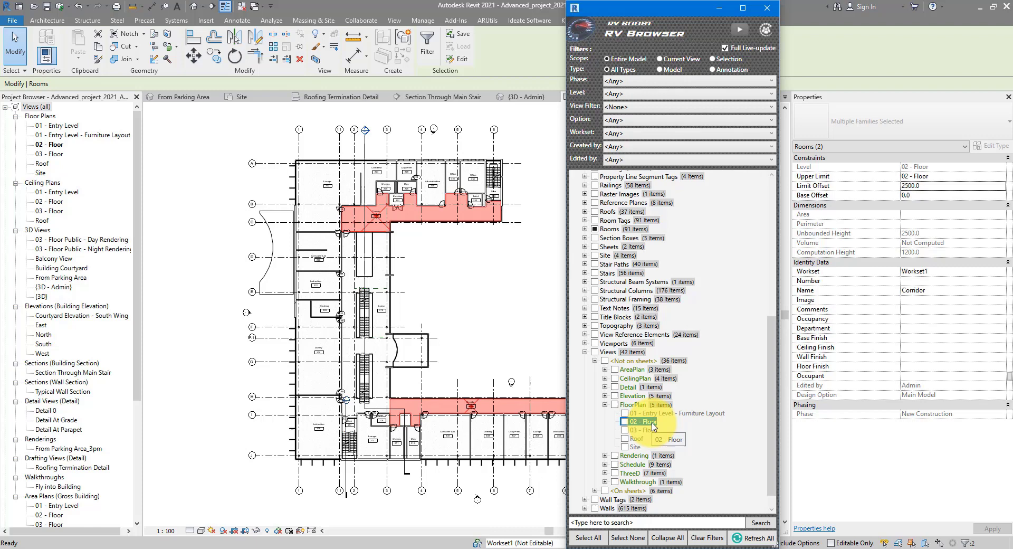
{"action": "middle_click_drag", "start_coordinate": [515, 307], "coordinate": [409, 331]}
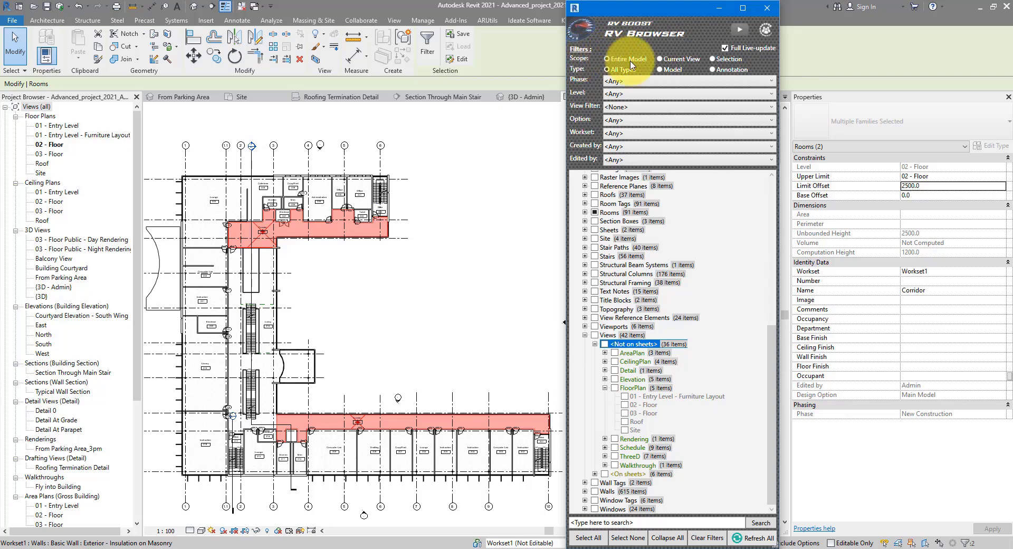
- Set the RV Browser Scope to Current View
{"action": "left_click", "coordinate": [661, 60]}
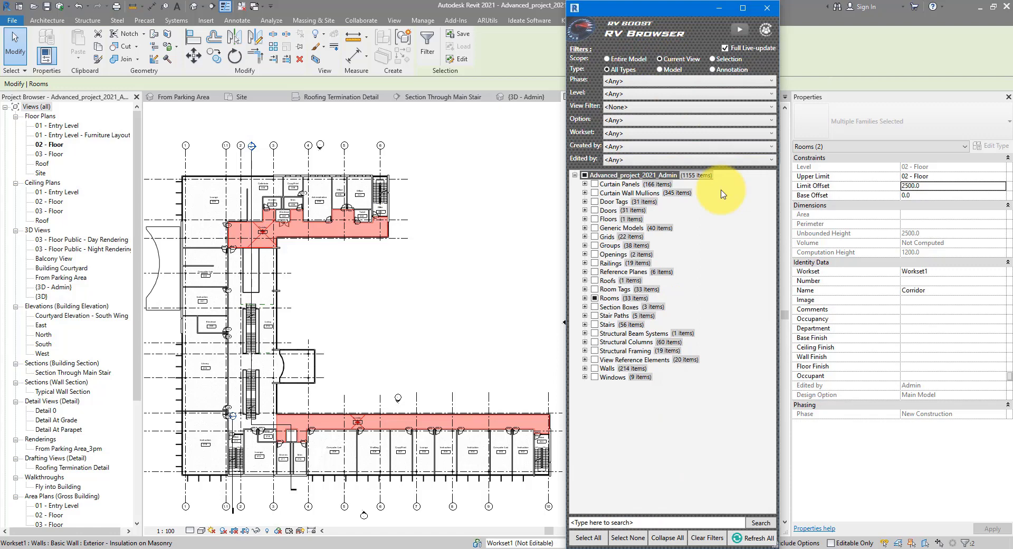
{"action": "left_click", "coordinate": [623, 59]}
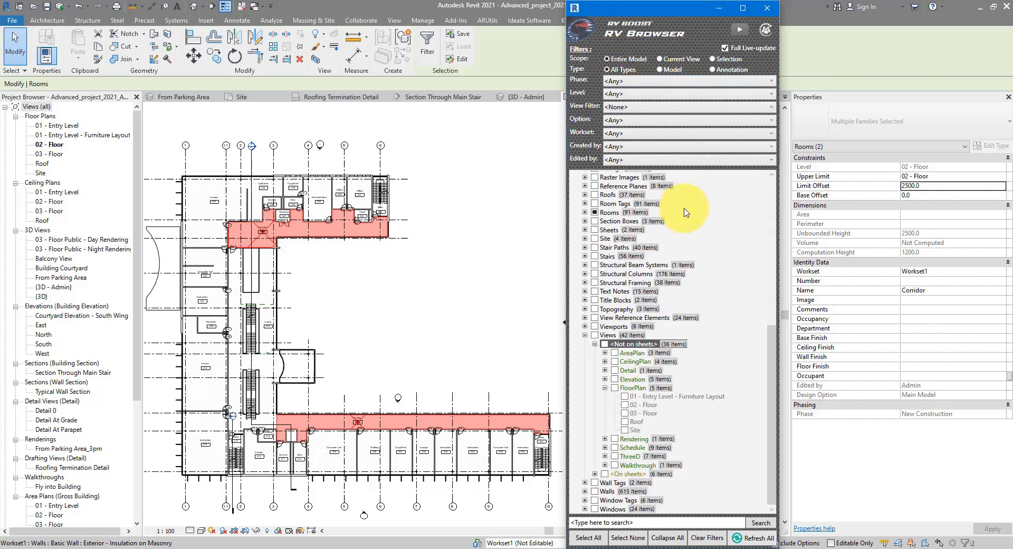
{"action": "scroll", "coordinate": [685, 213], "scroll_direction": "up", "scroll_amount": 10}
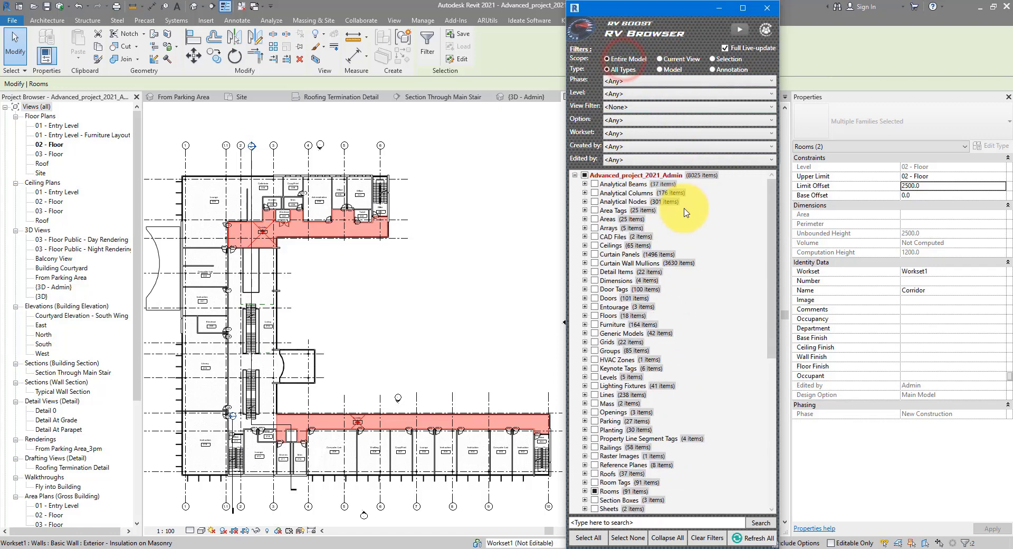
{"action": "left_click", "coordinate": [662, 60]}
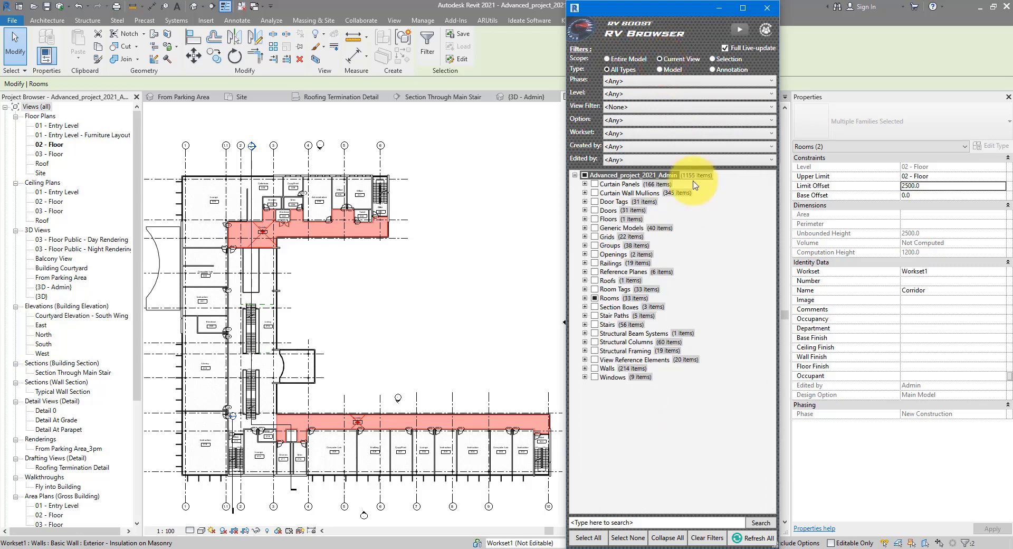
- Tick Rooms in RV Browser to select them, untick them, then tick Doors to select them
{"action": "left_click", "coordinate": [595, 298]}
{"action": "left_click", "coordinate": [595, 299]}
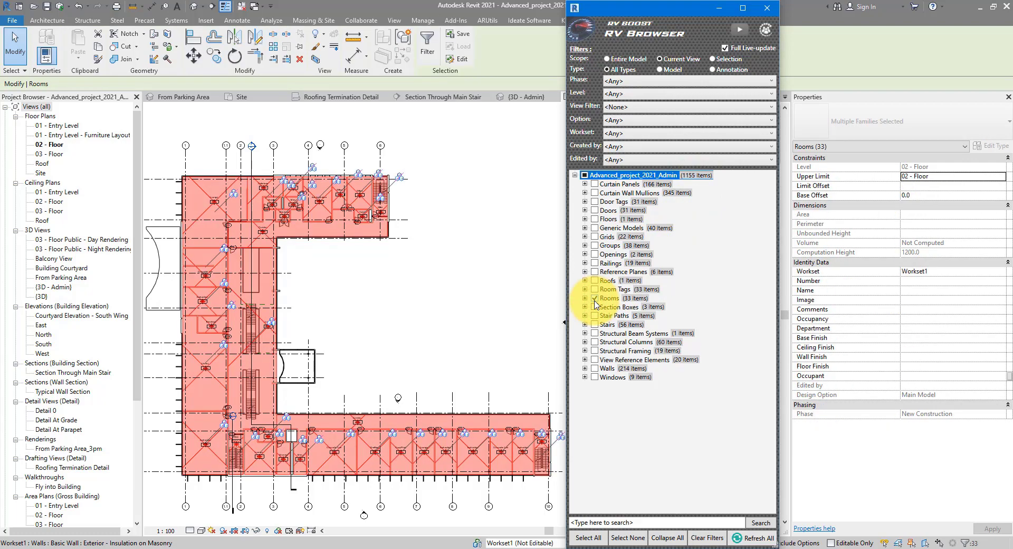
{"action": "left_click", "coordinate": [595, 298]}
{"action": "left_click", "coordinate": [595, 210]}
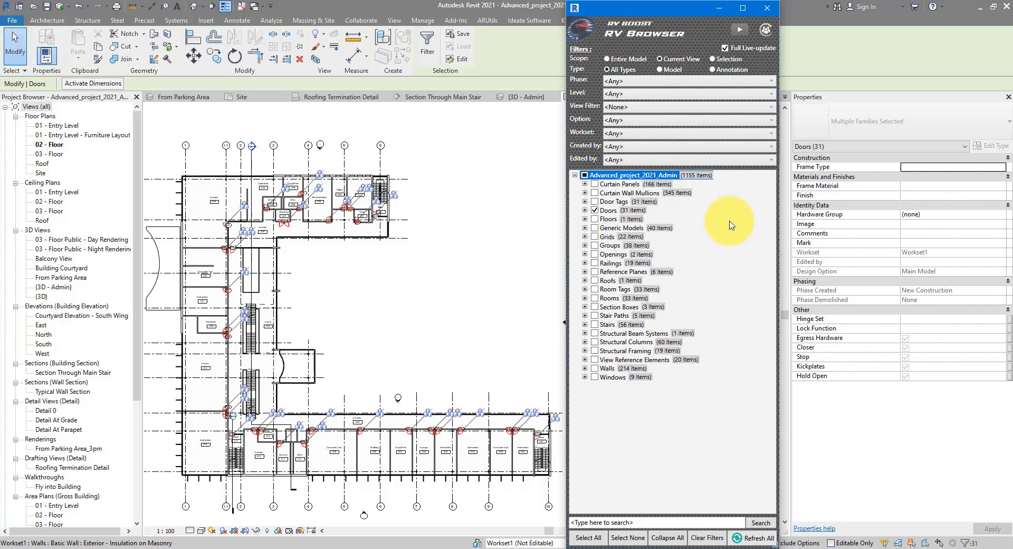
- Hide the Grids category in the view using grid 6's Hide in View option
{"action": "left_click", "coordinate": [417, 166]}
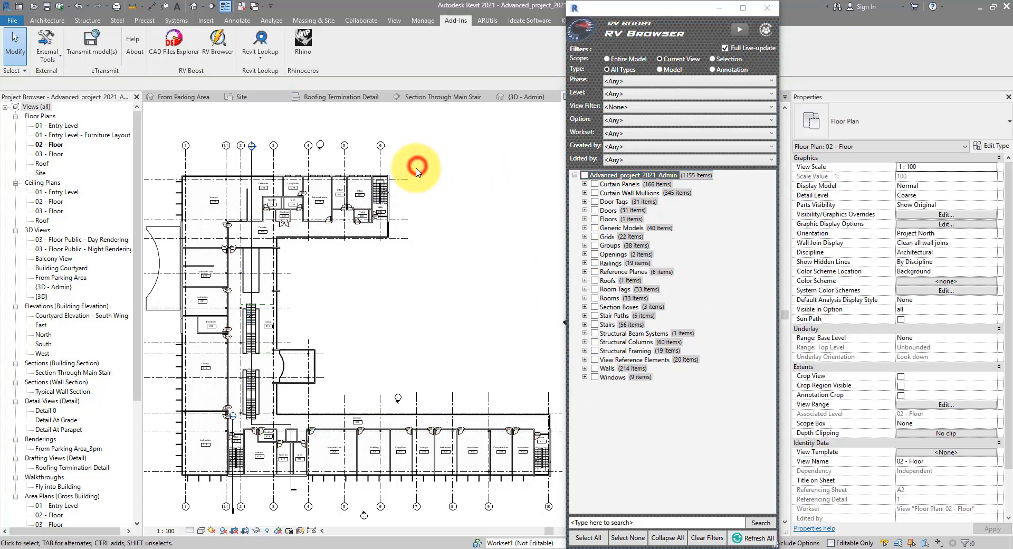
{"action": "left_click", "coordinate": [381, 158]}
{"action": "right_click", "coordinate": [381, 158]}
{"action": "mouse_move", "coordinate": [457, 260]}
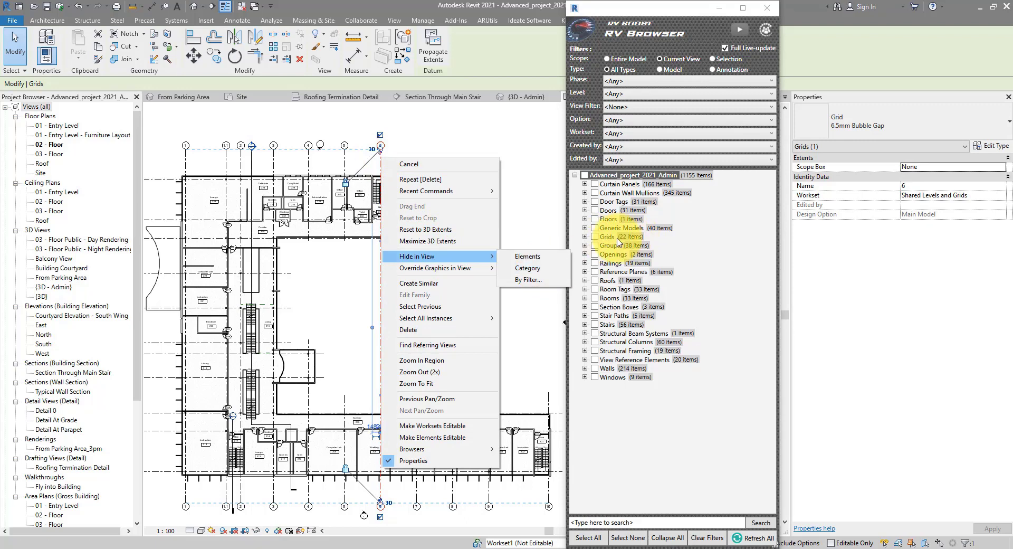
{"action": "left_click", "coordinate": [538, 269]}
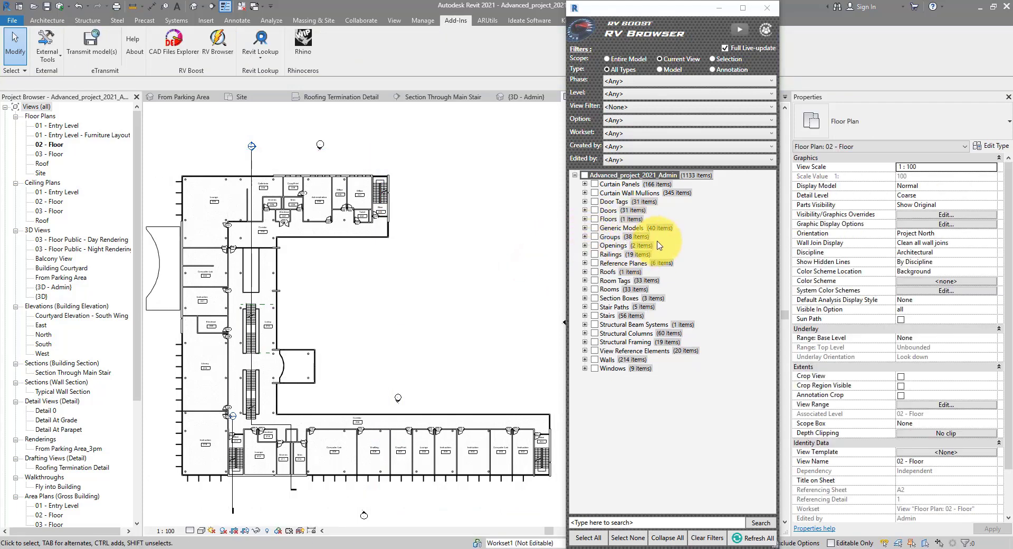
- Window-select the plan's upper-right elements and hide them in the view
{"action": "left_click_drag", "start_coordinate": [417, 157], "coordinate": [340, 220]}
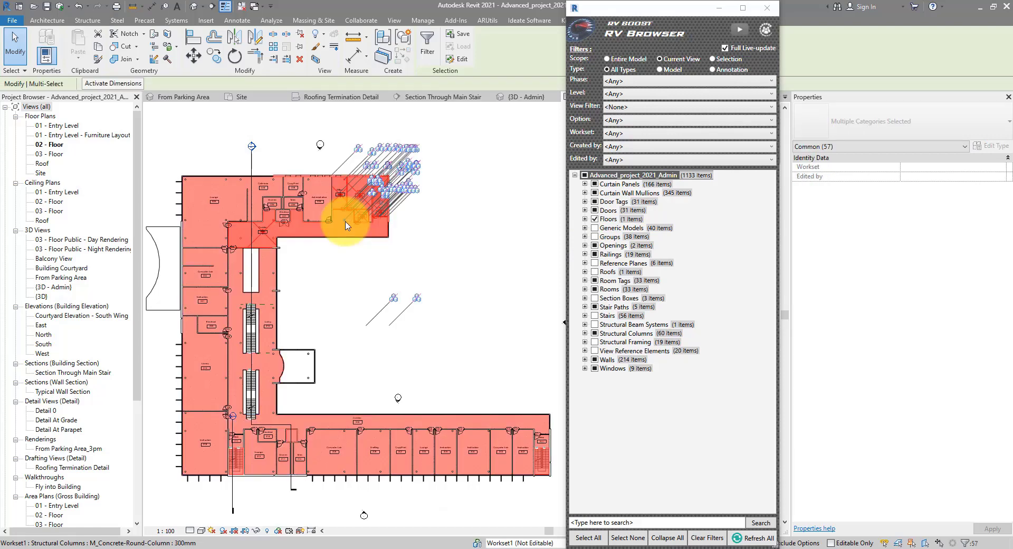
{"action": "right_click", "coordinate": [430, 193]}
{"action": "left_click", "coordinate": [510, 243]}
{"action": "left_click", "coordinate": [562, 242]}
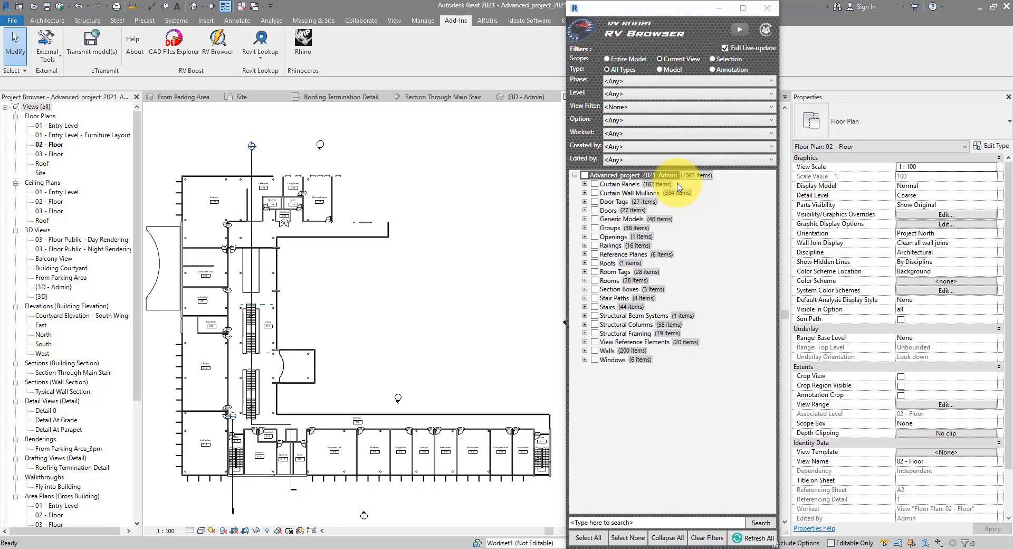
- Undo the element hiding, restoring the upper-right elements
{"action": "left_click", "coordinate": [78, 6]}
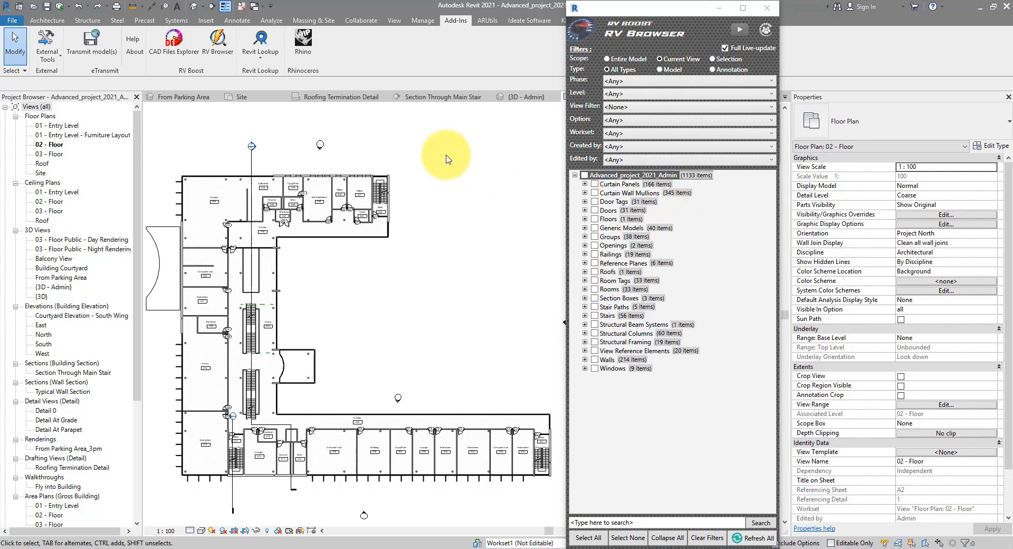
- Set RV Browser Scope to Selection and select the curved roof at the plan's left edge
{"action": "left_click_drag", "start_coordinate": [430, 149], "coordinate": [413, 238]}
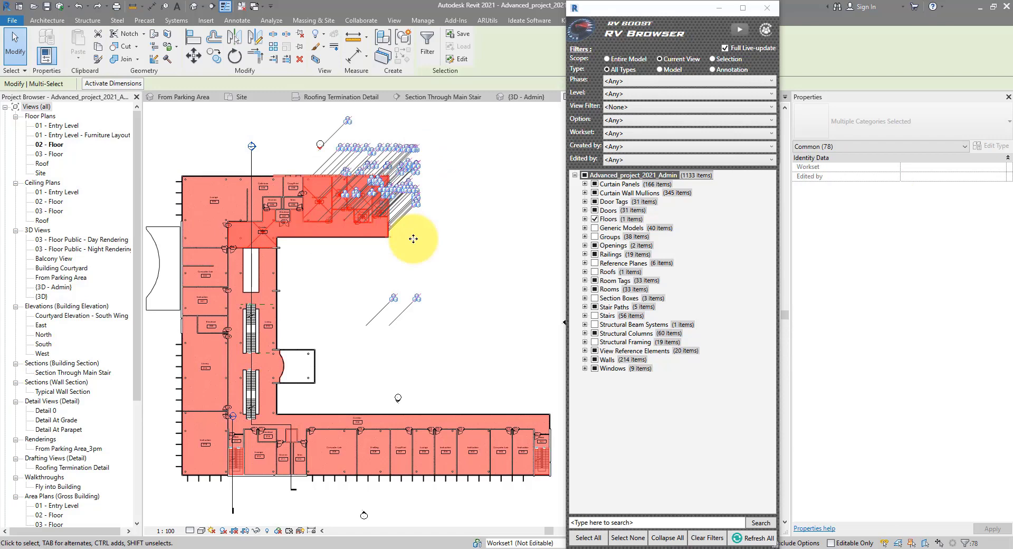
{"action": "left_click", "coordinate": [736, 59]}
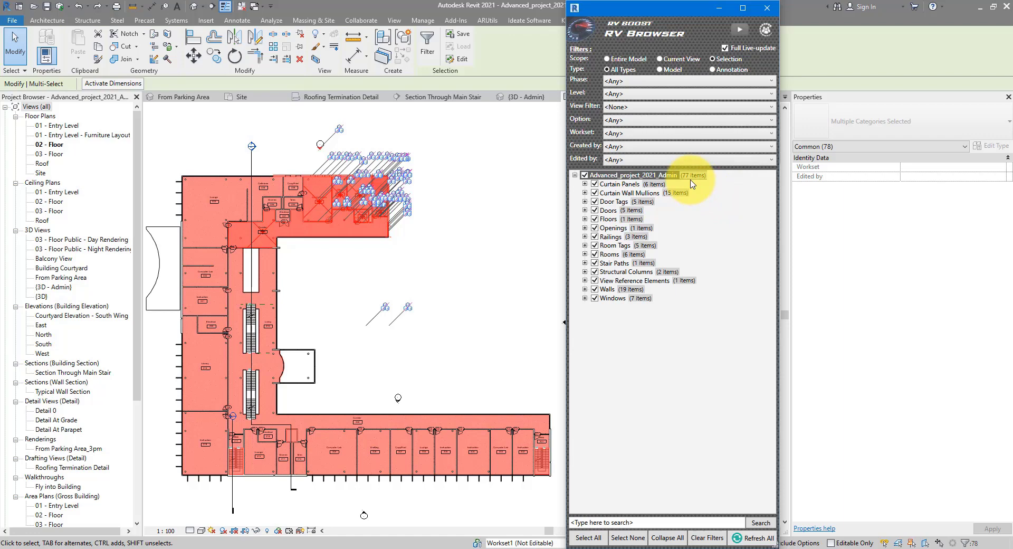
{"action": "left_click", "coordinate": [492, 215]}
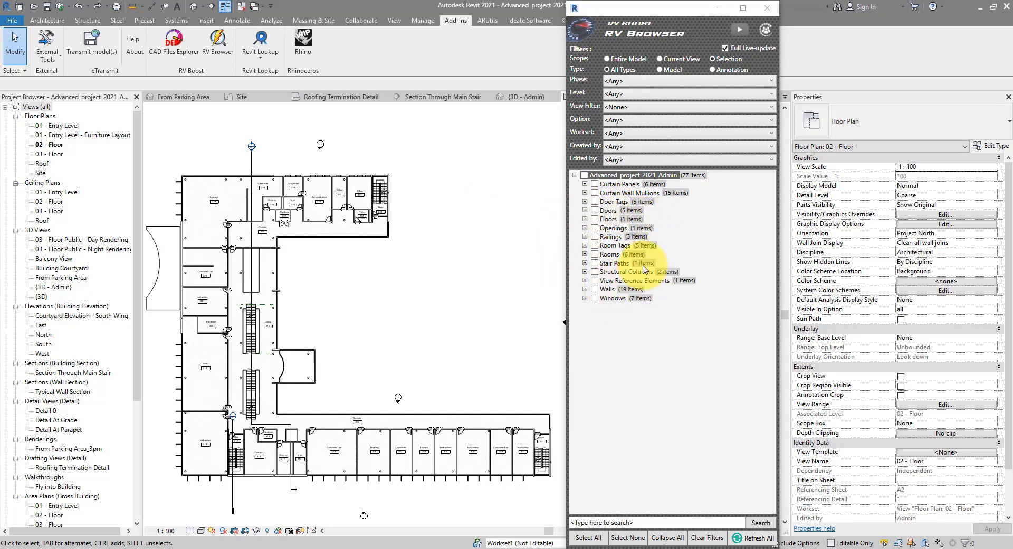
{"action": "left_click", "coordinate": [162, 239]}
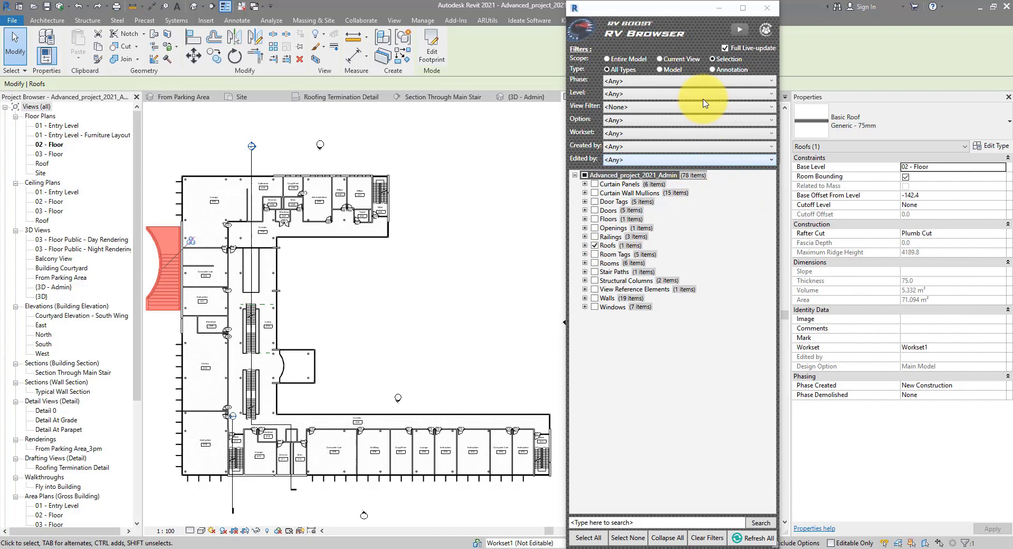
- Toggle Scope to Entire Model and back, then select the section line and two central columns
{"action": "left_click", "coordinate": [635, 60]}
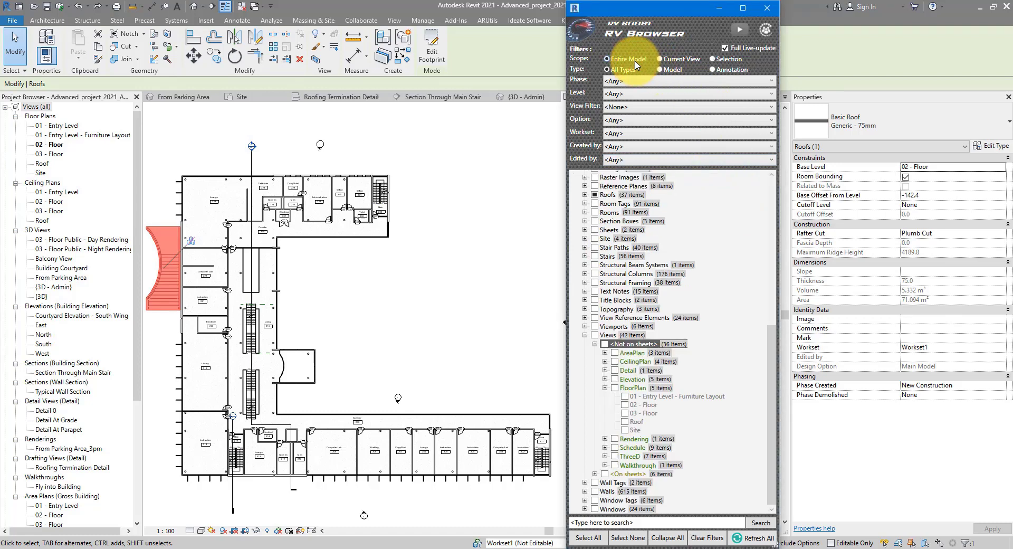
{"action": "left_click", "coordinate": [714, 59]}
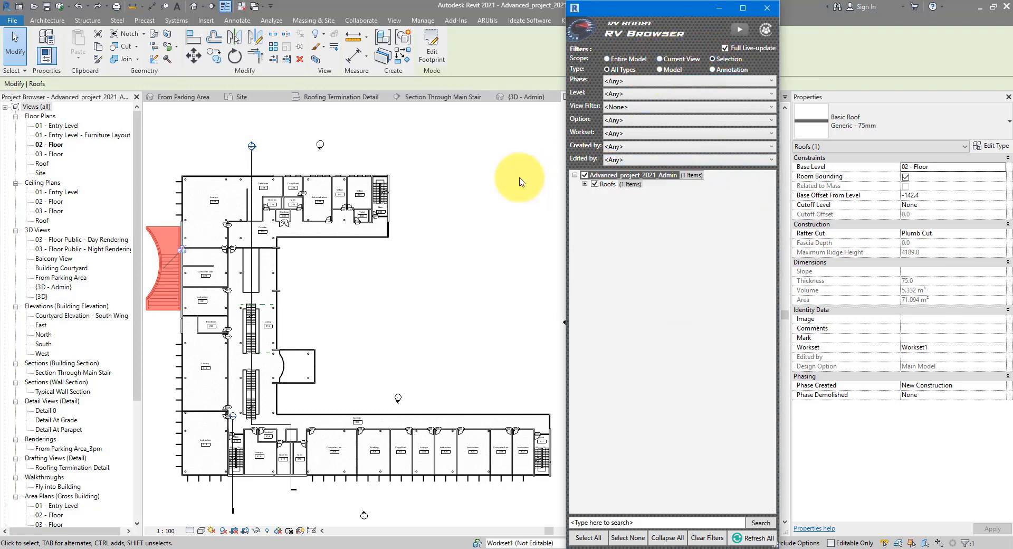
{"action": "left_click", "coordinate": [442, 181]}
{"action": "left_click", "coordinate": [341, 123]}
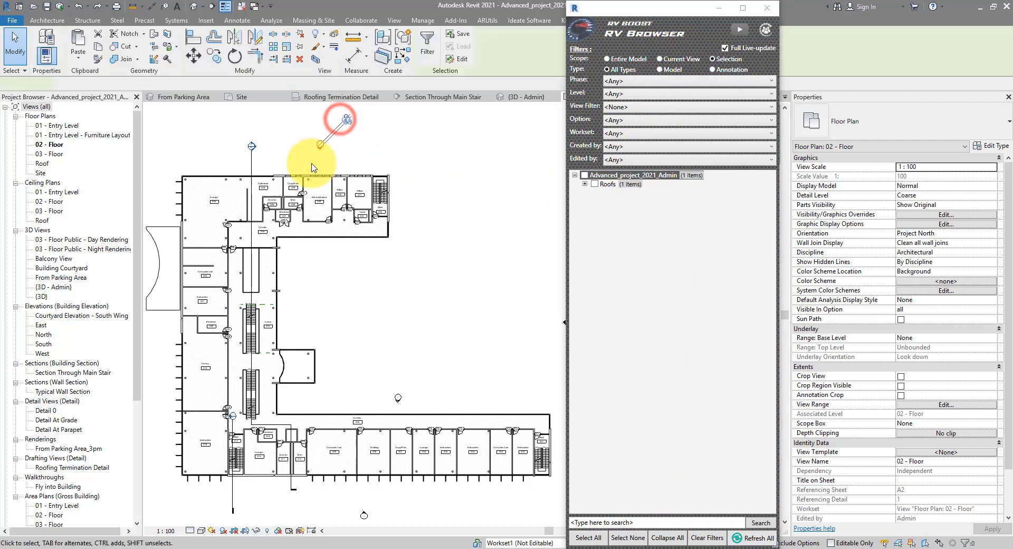
{"action": "left_click", "coordinate": [277, 125]}
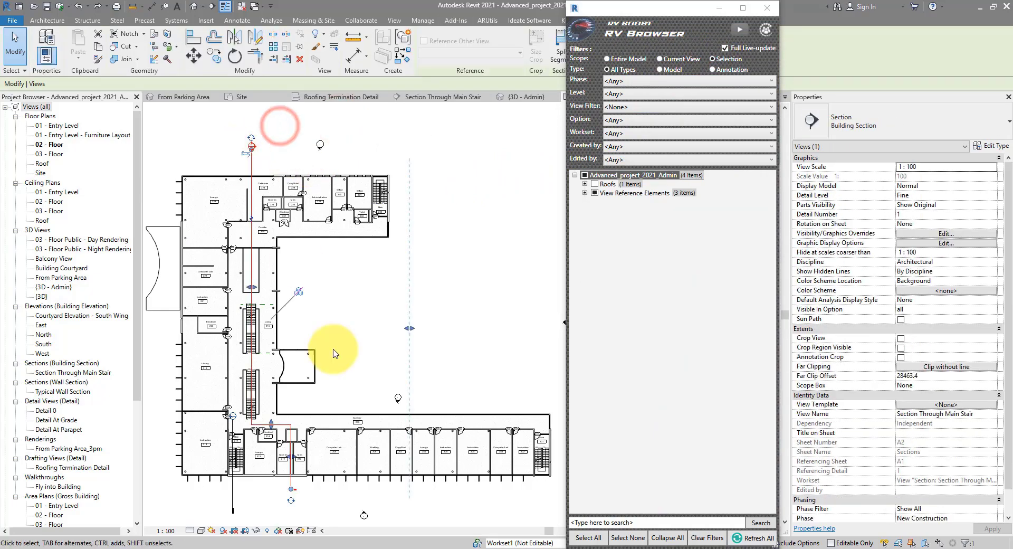
{"action": "left_click_drag", "start_coordinate": [324, 323], "coordinate": [312, 410]}
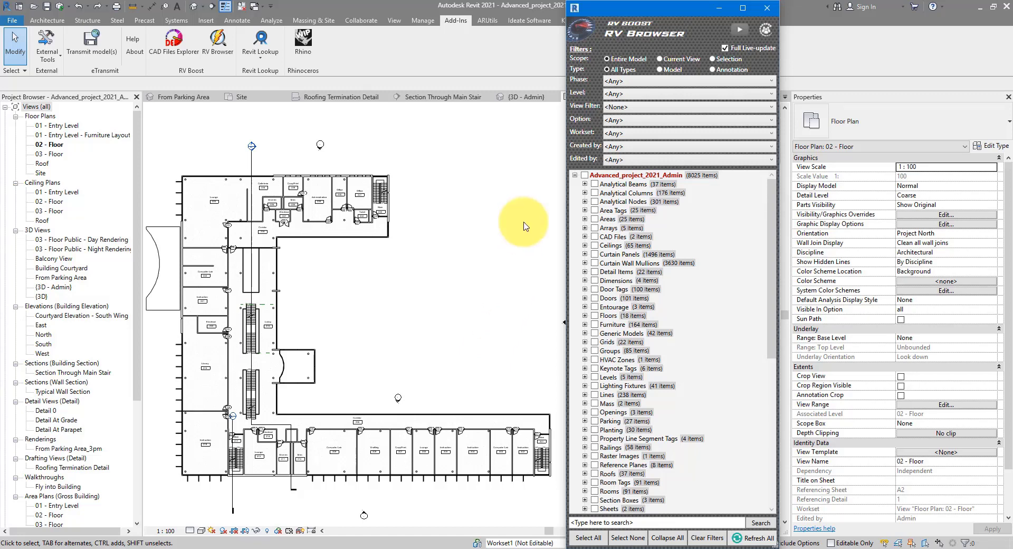
- Narrow the RV Browser list with the Type filter, from Model toward Annotation elements
{"action": "left_click", "coordinate": [659, 70]}
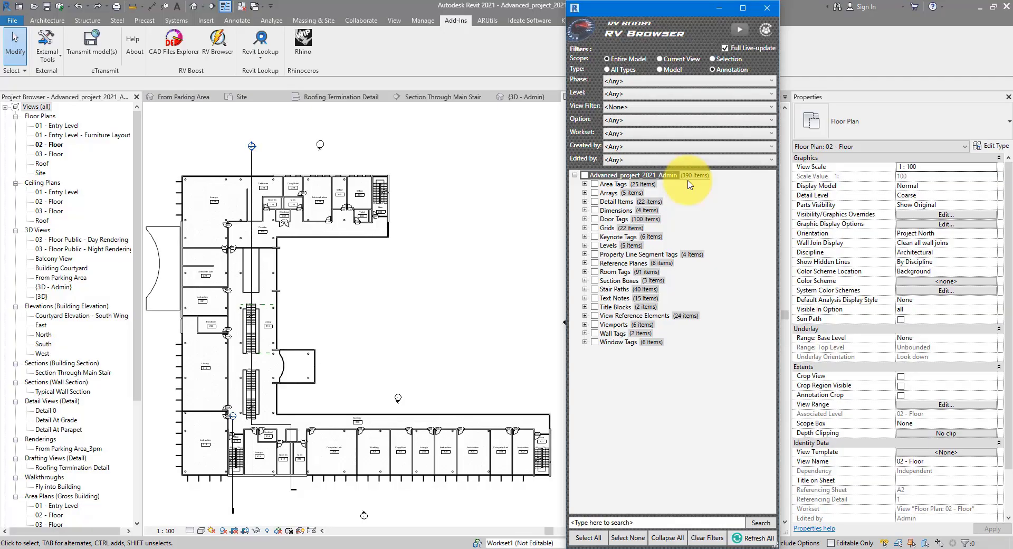
- Reset Type to All Types, filter by the Existing phase, and zoom in on the stair
{"action": "left_click", "coordinate": [625, 71]}
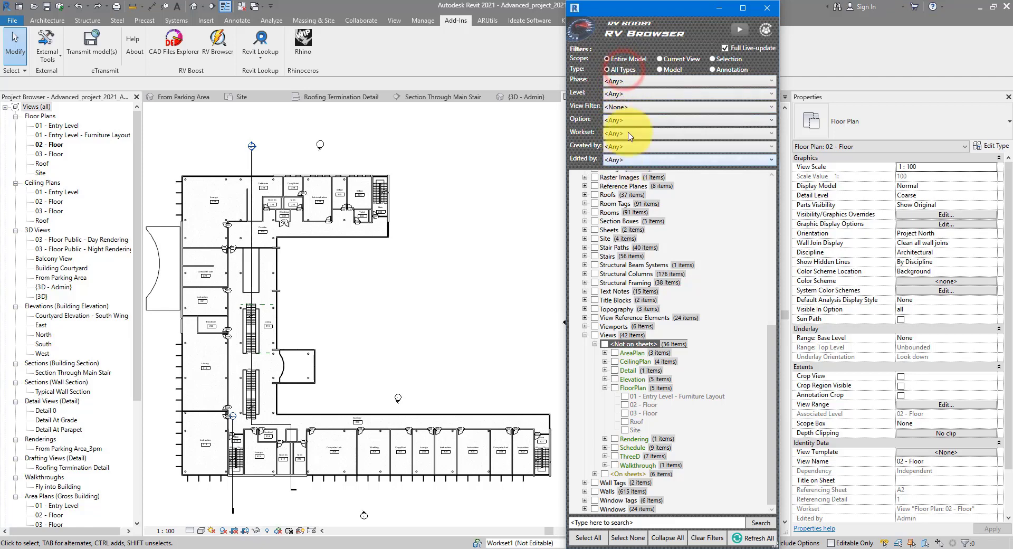
{"action": "left_click", "coordinate": [631, 86]}
{"action": "left_click", "coordinate": [630, 104]}
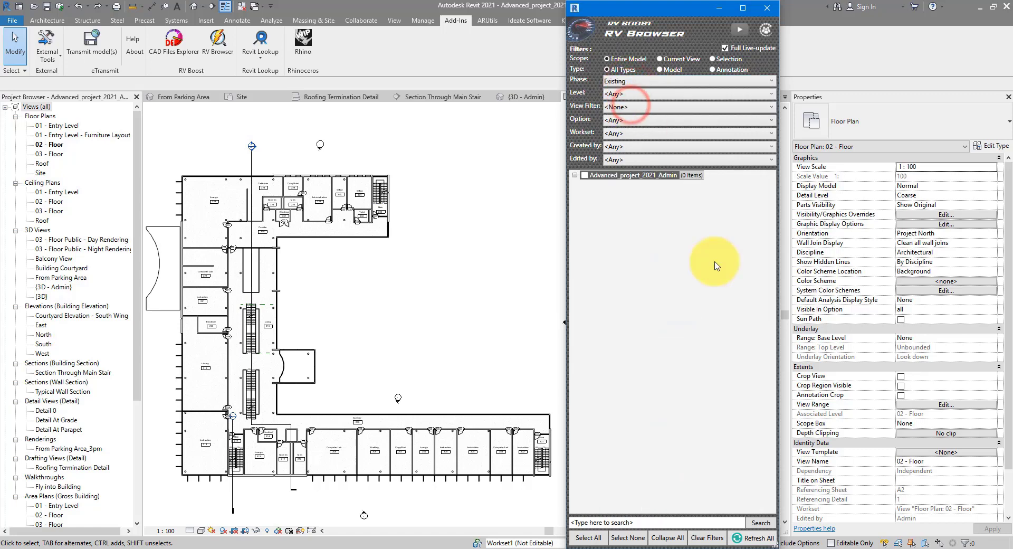
{"action": "left_click", "coordinate": [474, 196]}
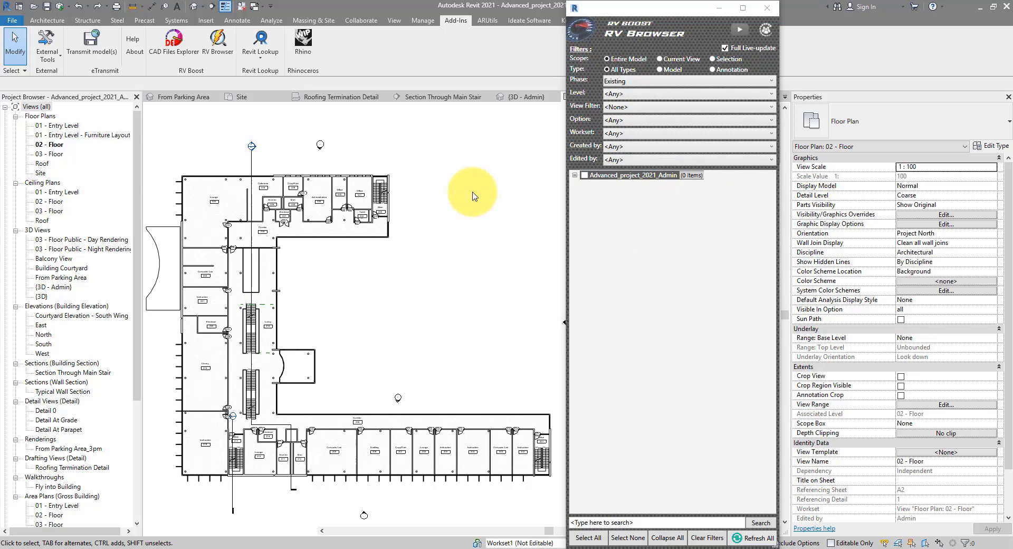
{"action": "scroll", "coordinate": [393, 208], "scroll_direction": "up", "scroll_amount": 5}
{"action": "scroll", "coordinate": [374, 221], "scroll_direction": "up", "scroll_amount": 3}
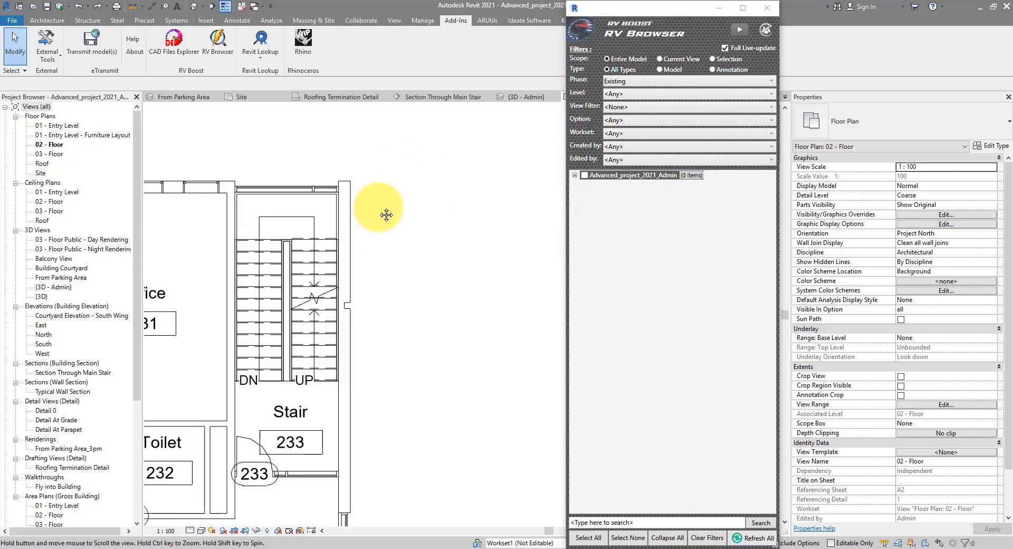
- Set the stair's east wall Phase Created to Existing
{"action": "left_click", "coordinate": [390, 185]}
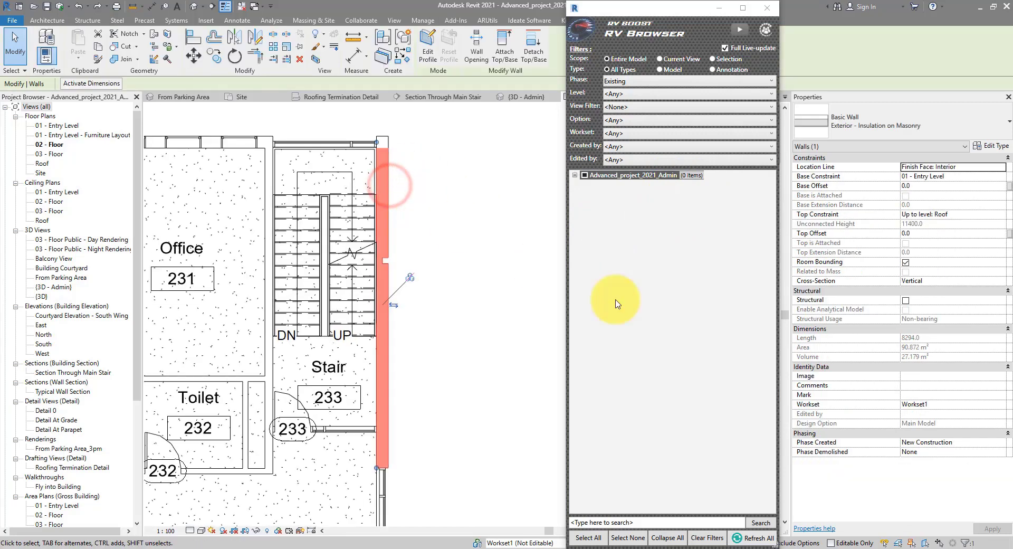
{"action": "left_click", "coordinate": [992, 442]}
{"action": "left_click", "coordinate": [1002, 442]}
{"action": "left_click", "coordinate": [918, 452]}
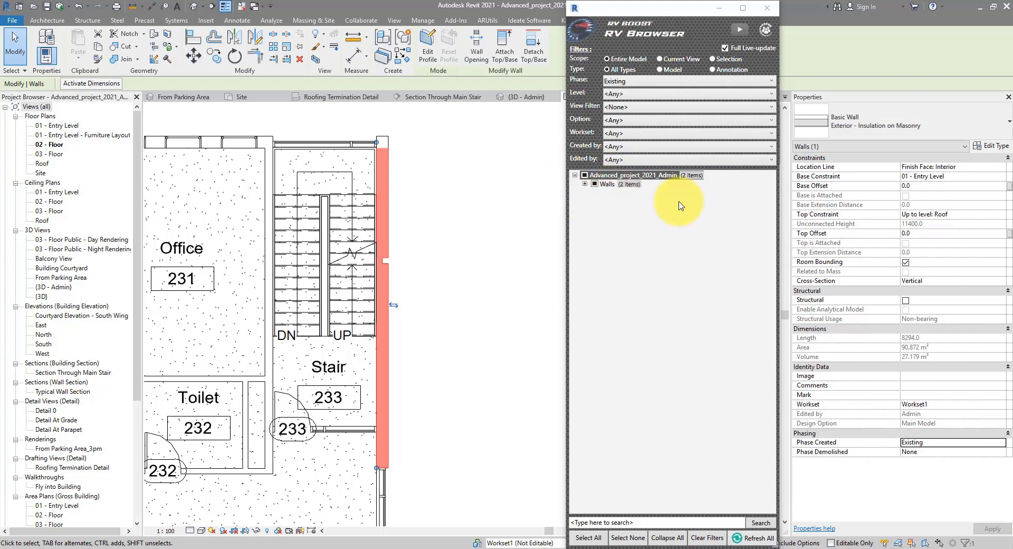
- Expand Walls > Basic Wall > Exterior - Insulation on Masonry in RV Browser
{"action": "left_click", "coordinate": [585, 183]}
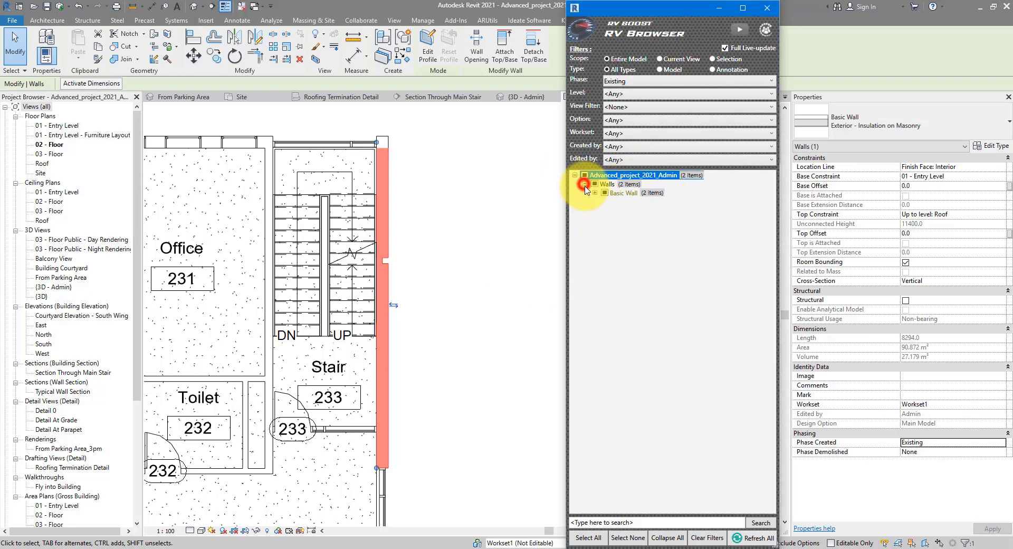
{"action": "left_click", "coordinate": [593, 193]}
{"action": "left_click", "coordinate": [604, 201]}
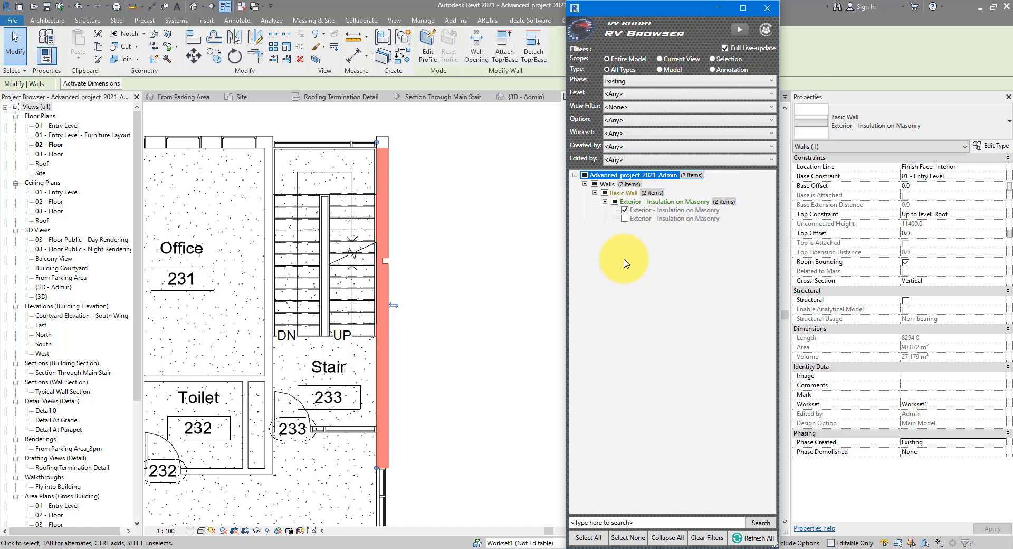
{"action": "left_click", "coordinate": [640, 80]}
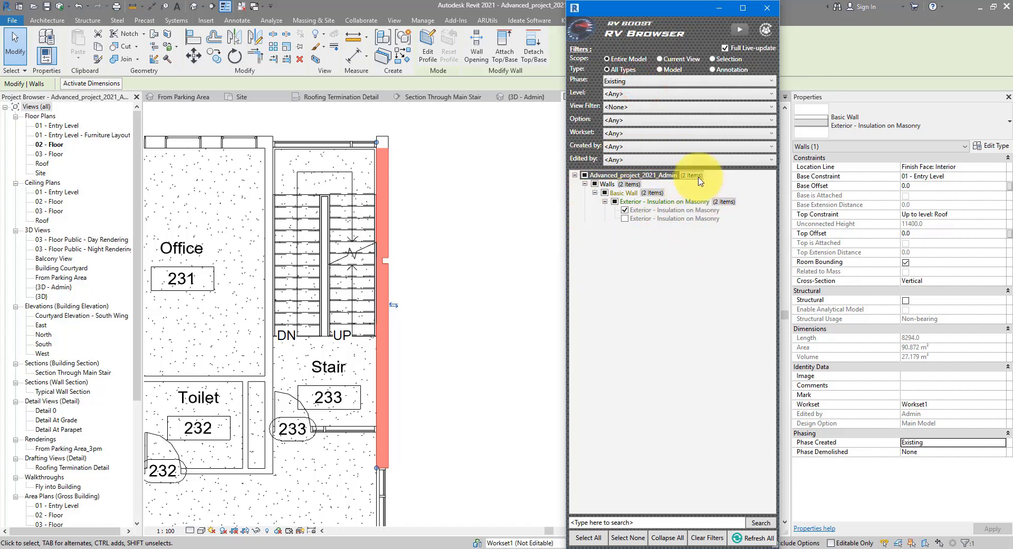
- Filter RV Browser to level 02 - Floor and select all 533 listed elements in the plan
{"action": "left_click", "coordinate": [639, 83]}
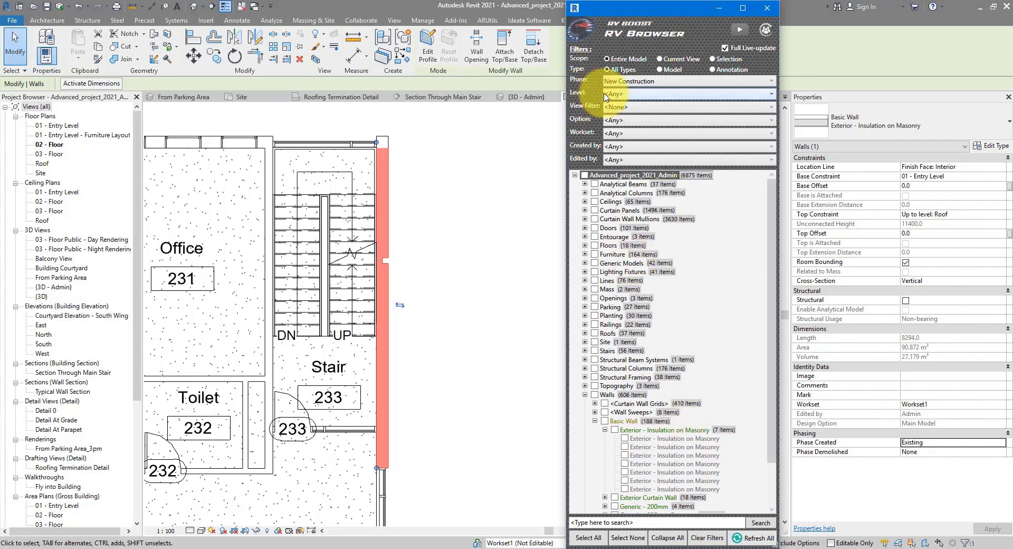
{"action": "left_click", "coordinate": [644, 95]}
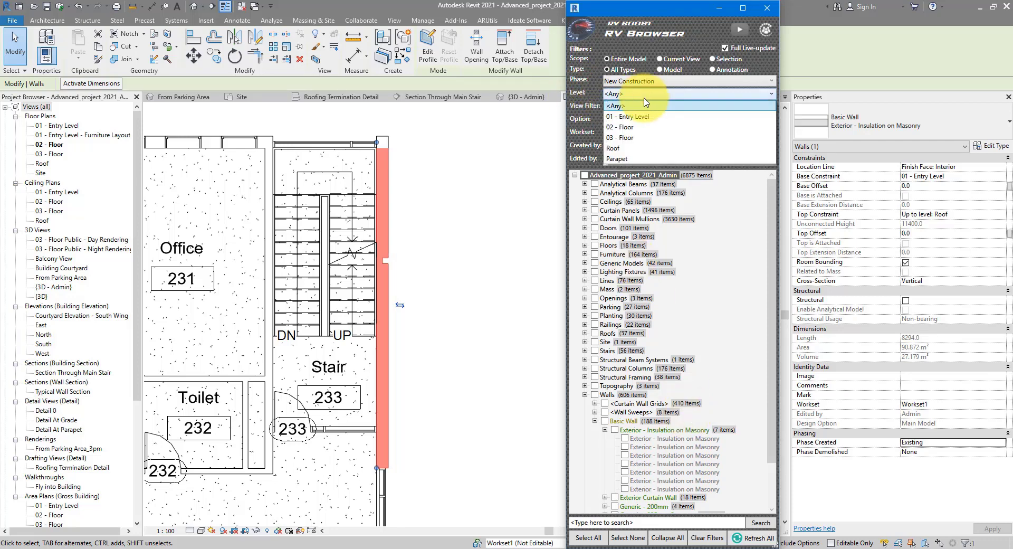
{"action": "left_click", "coordinate": [634, 127]}
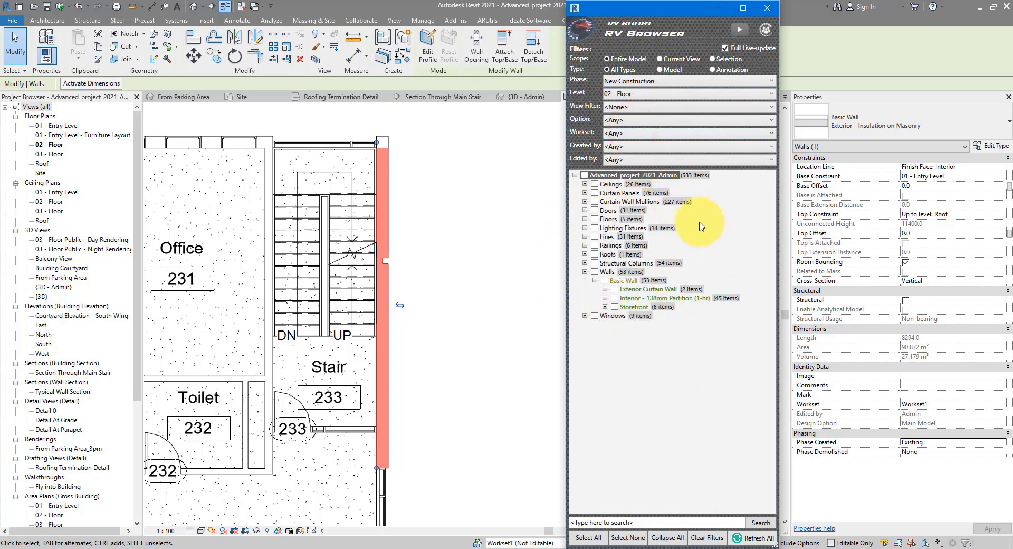
{"action": "left_click", "coordinate": [584, 176]}
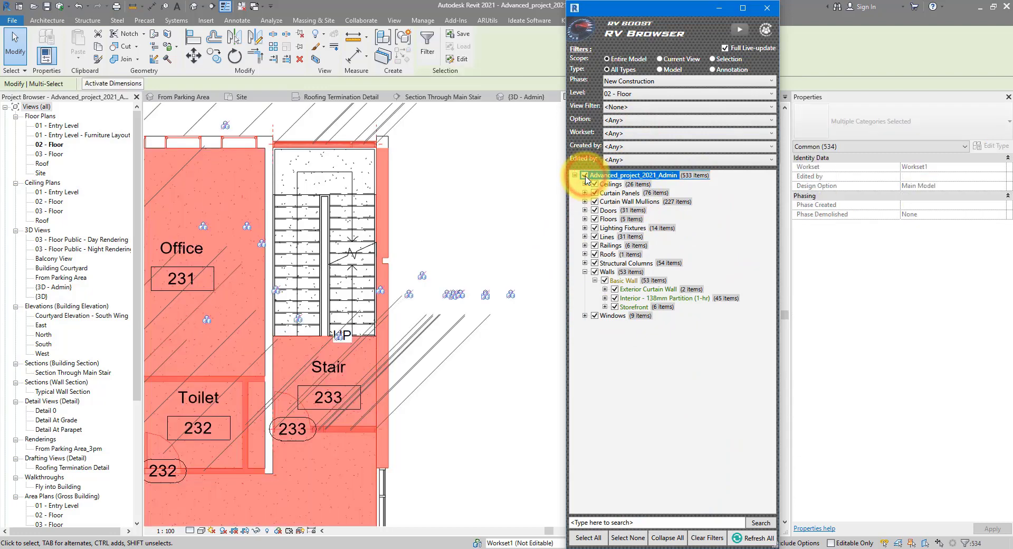
{"action": "scroll", "coordinate": [478, 235], "scroll_direction": "down", "scroll_amount": 5}
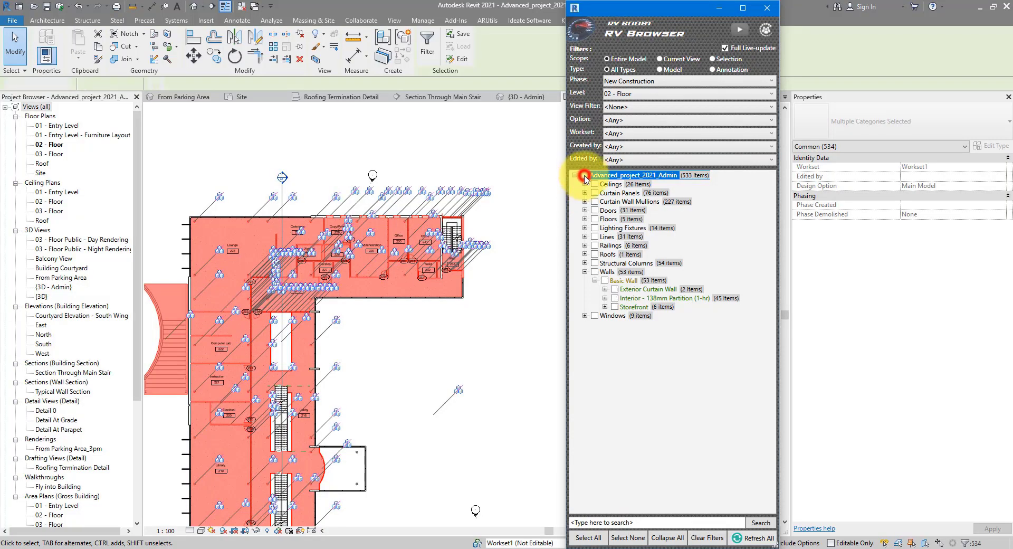
- Clear the element selection, reposition the RV Browser panel, and review the model's design options
{"action": "left_click", "coordinate": [584, 175]}
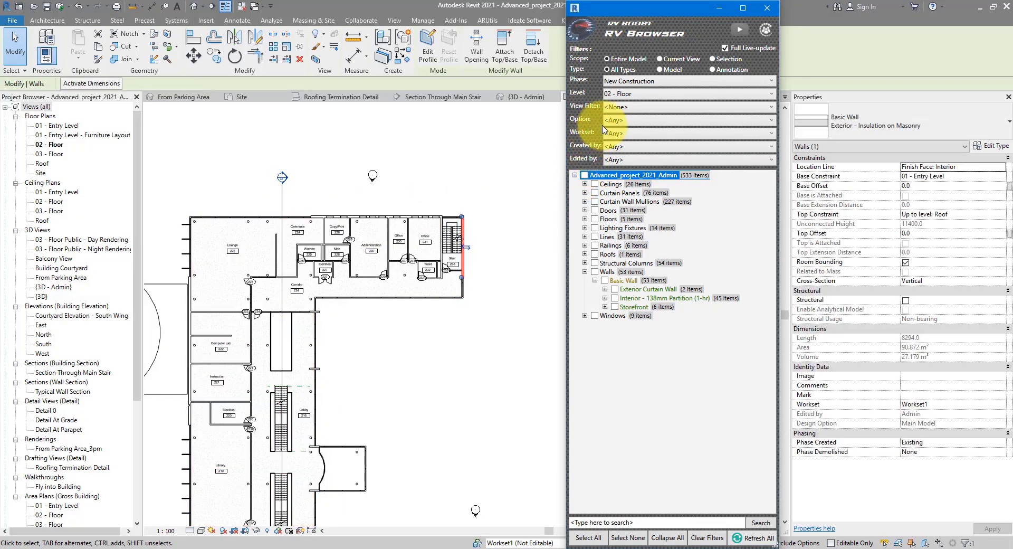
{"action": "left_click_drag", "start_coordinate": [669, 9], "coordinate": [727, 42]}
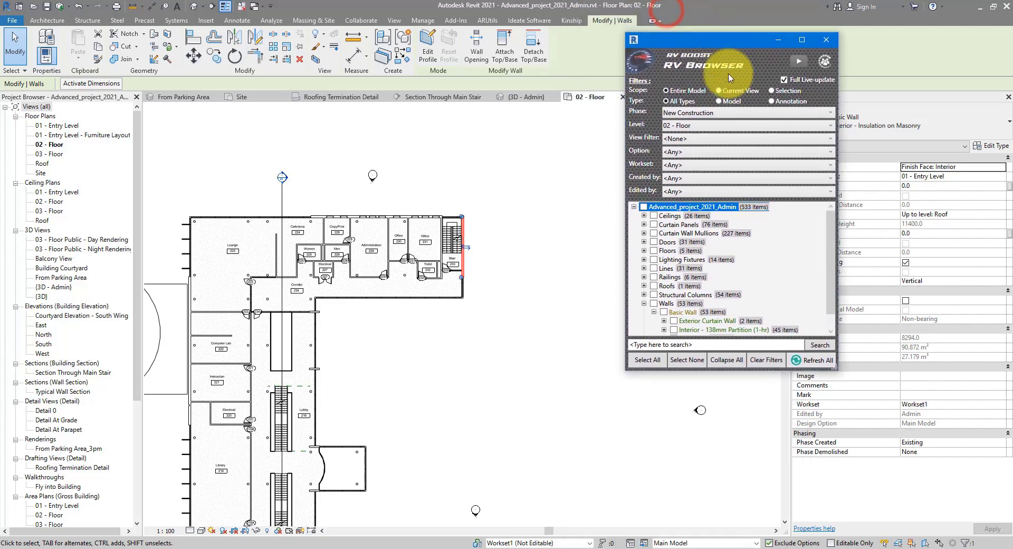
{"action": "left_click", "coordinate": [635, 447]}
{"action": "left_click", "coordinate": [631, 541]}
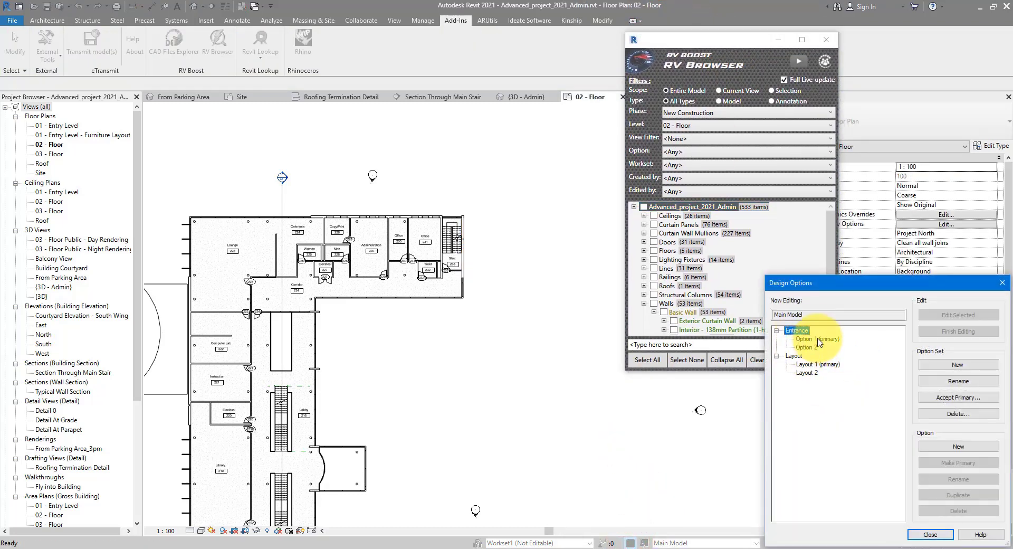
{"action": "left_click", "coordinate": [999, 287]}
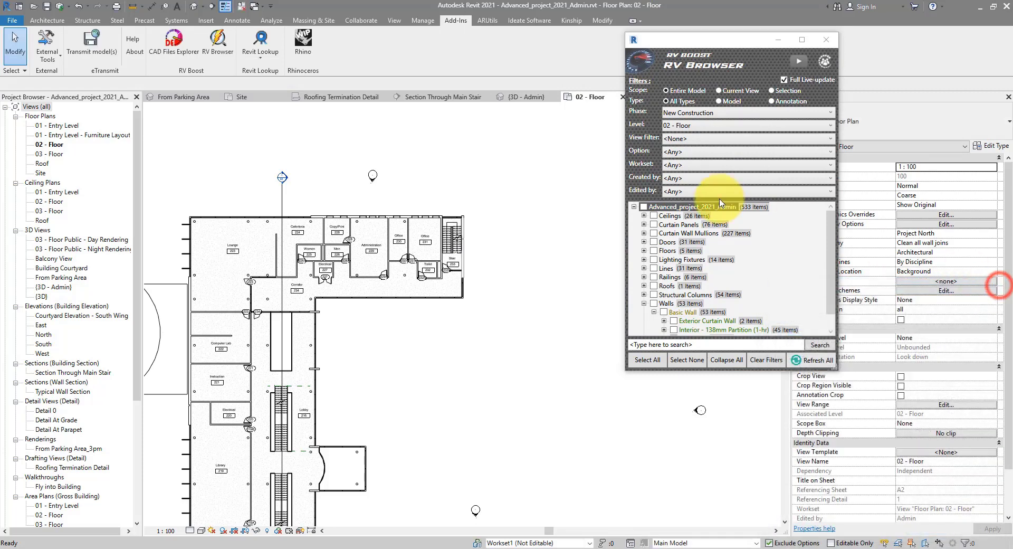
- Compare Entrance Option 2 and Option 1 elements using RV Browser's design option filter, ending on Option 2
{"action": "left_click", "coordinate": [675, 151]}
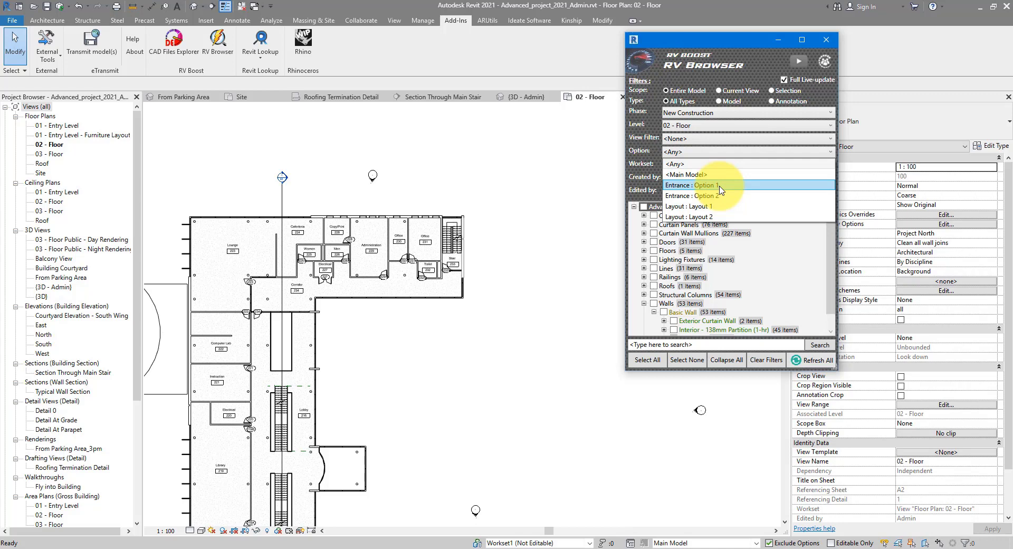
{"action": "left_click", "coordinate": [719, 195]}
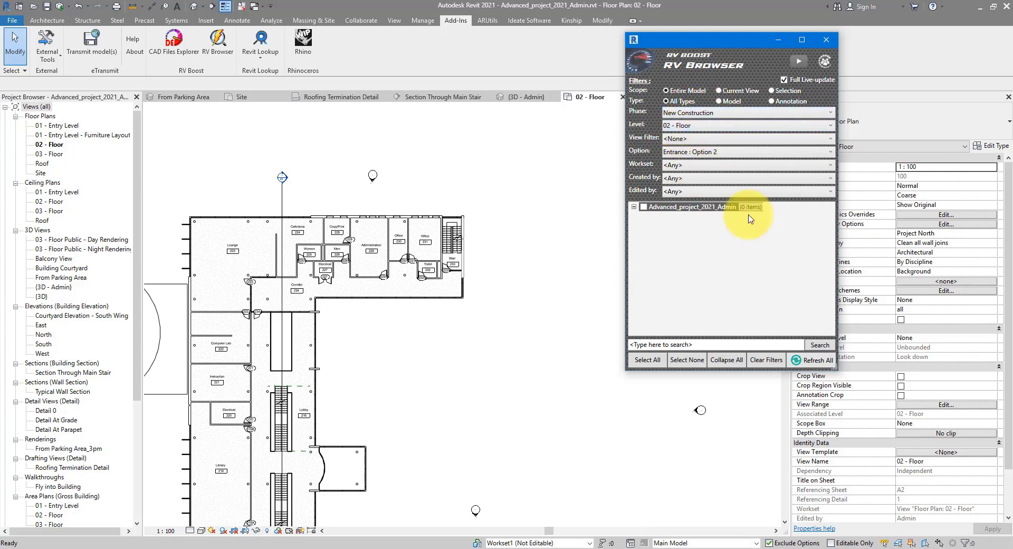
{"action": "left_click", "coordinate": [766, 360]}
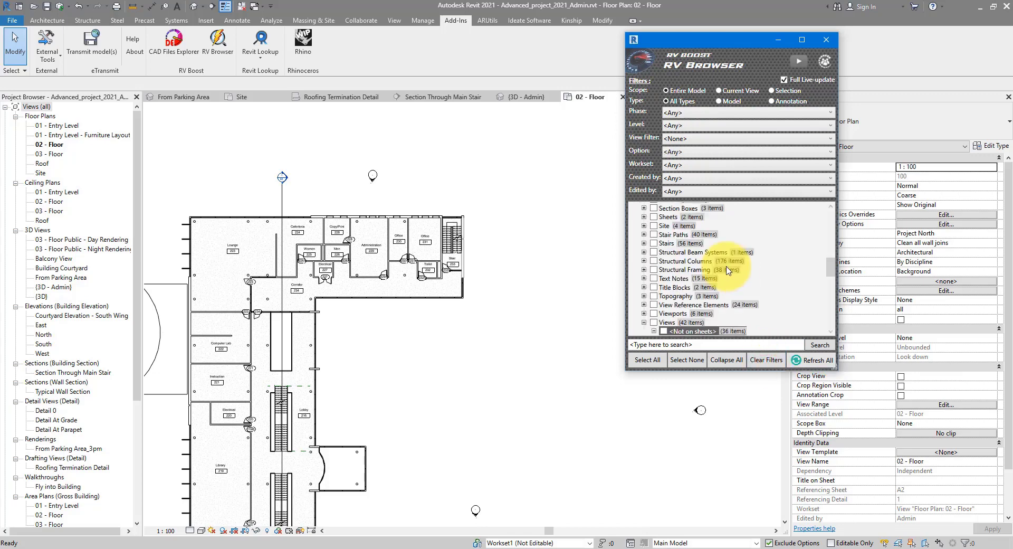
{"action": "left_click", "coordinate": [710, 152]}
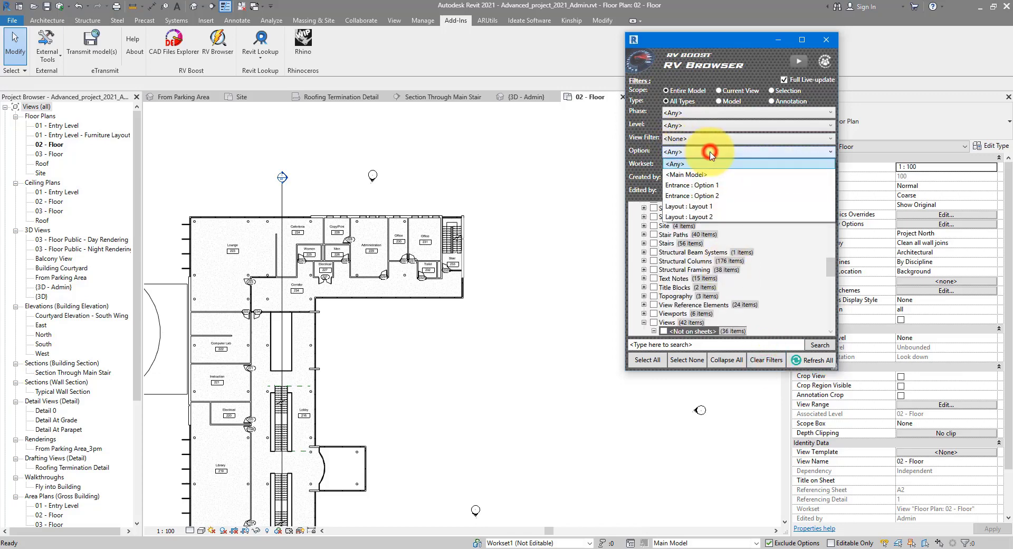
{"action": "left_click", "coordinate": [716, 186]}
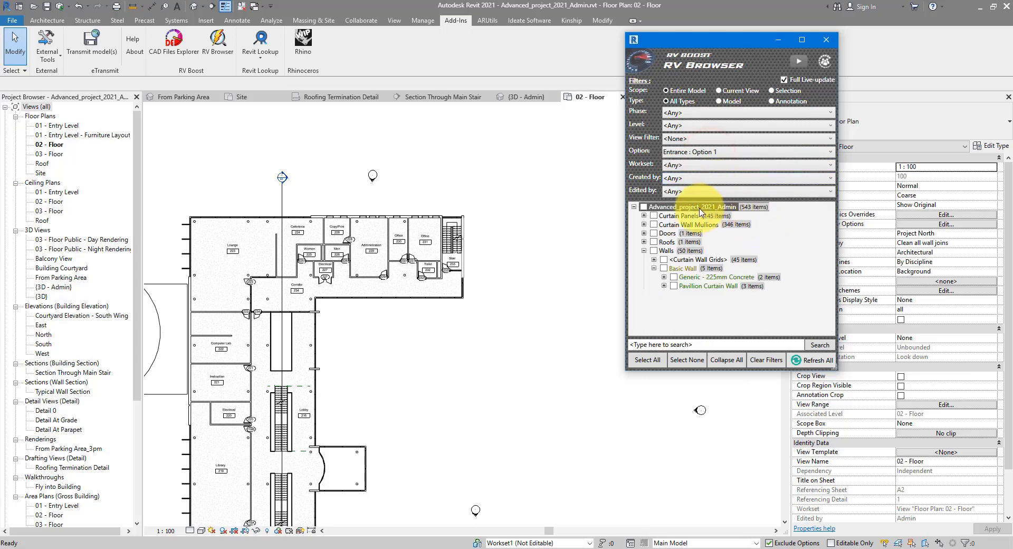
{"action": "left_click", "coordinate": [752, 154]}
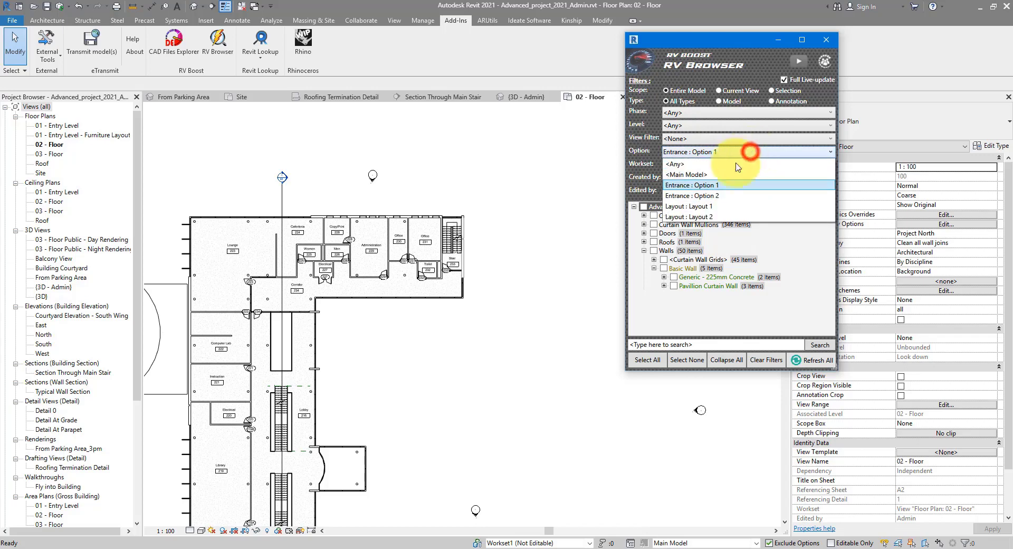
{"action": "left_click", "coordinate": [707, 198]}
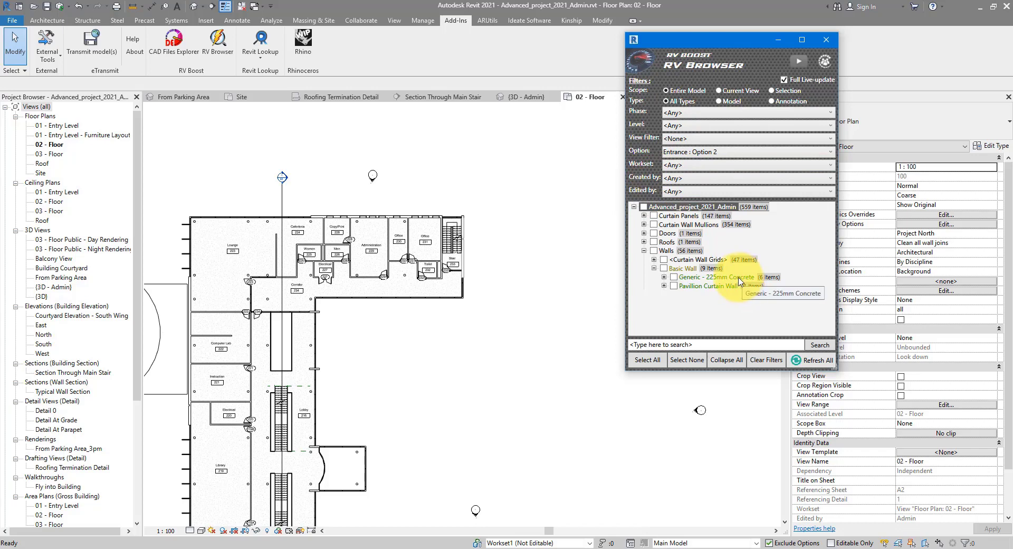
- Reset the filters and filter RV Browser to the Shared Levels and Grids workset
{"action": "left_click", "coordinate": [765, 359]}
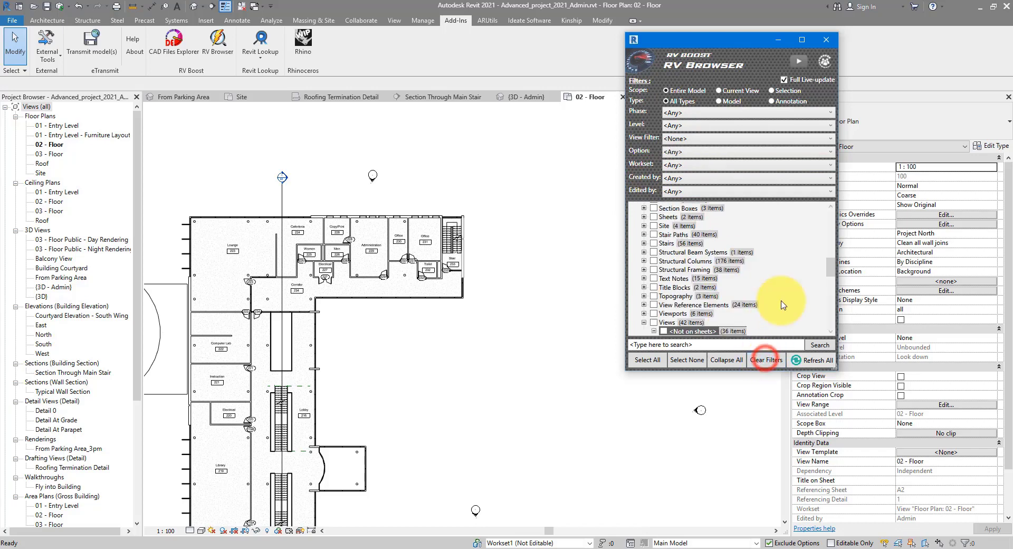
{"action": "left_click", "coordinate": [698, 165]}
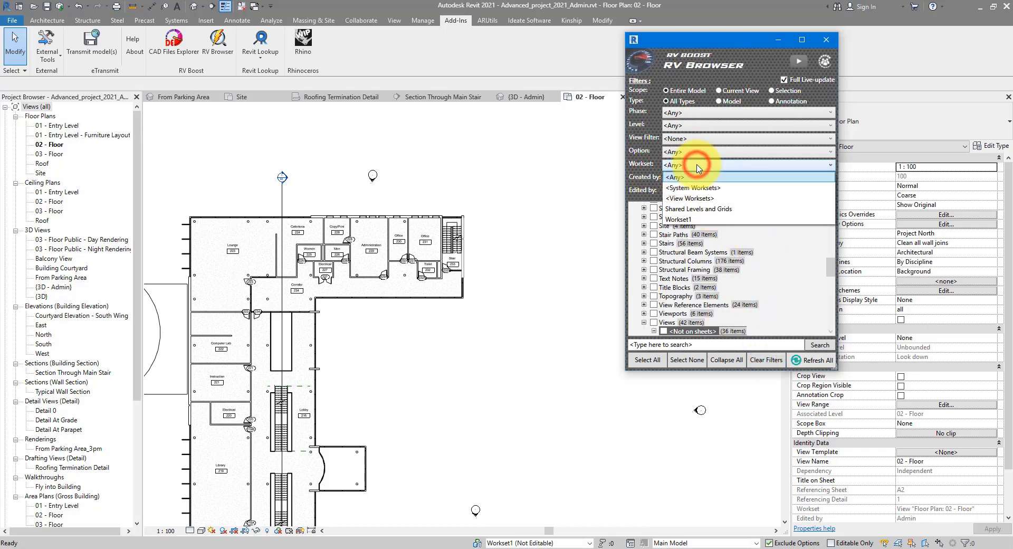
{"action": "left_click", "coordinate": [723, 209]}
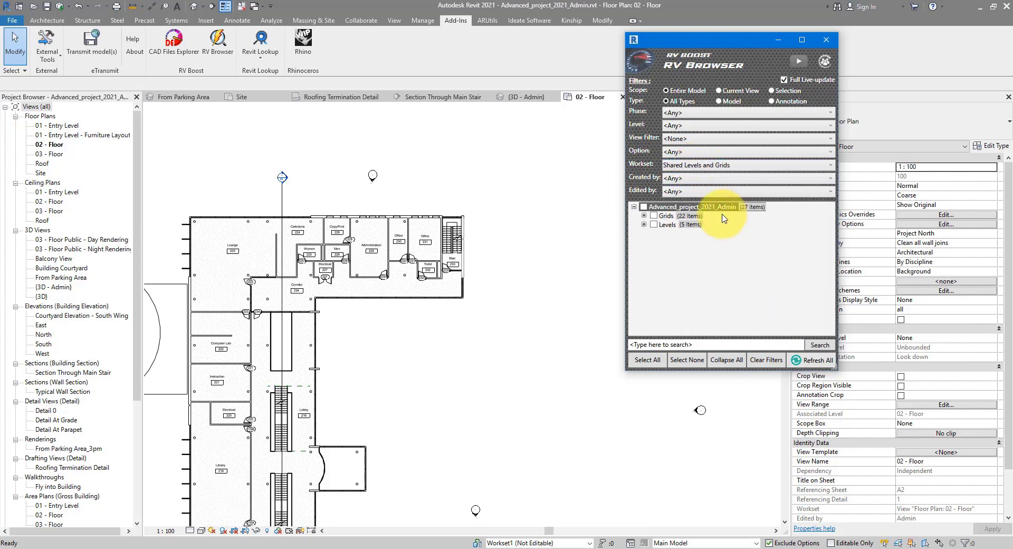
{"action": "left_click", "coordinate": [665, 225]}
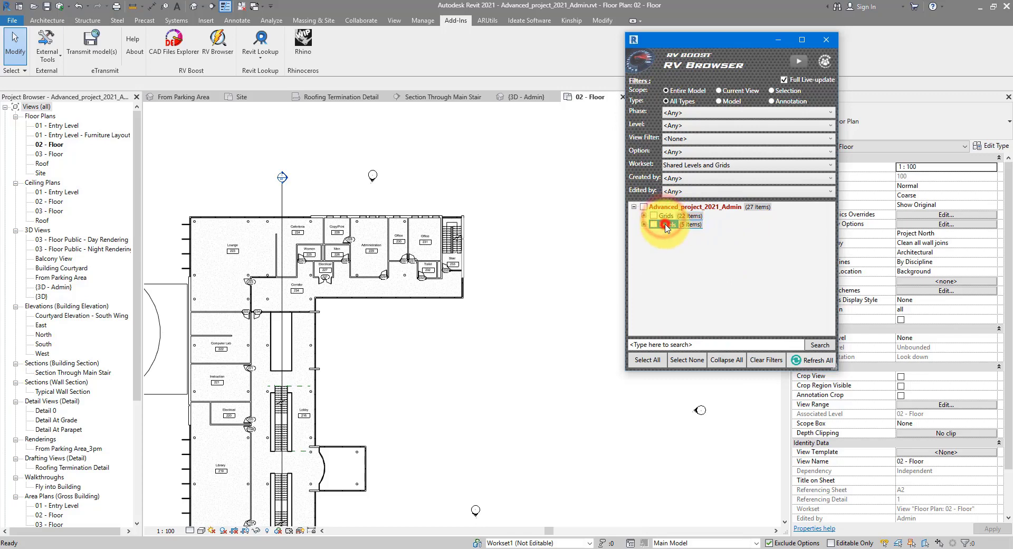
- Move the stair shaft opening to Shared Levels and Grids, then put it back on Workset1
{"action": "left_click", "coordinate": [465, 228]}
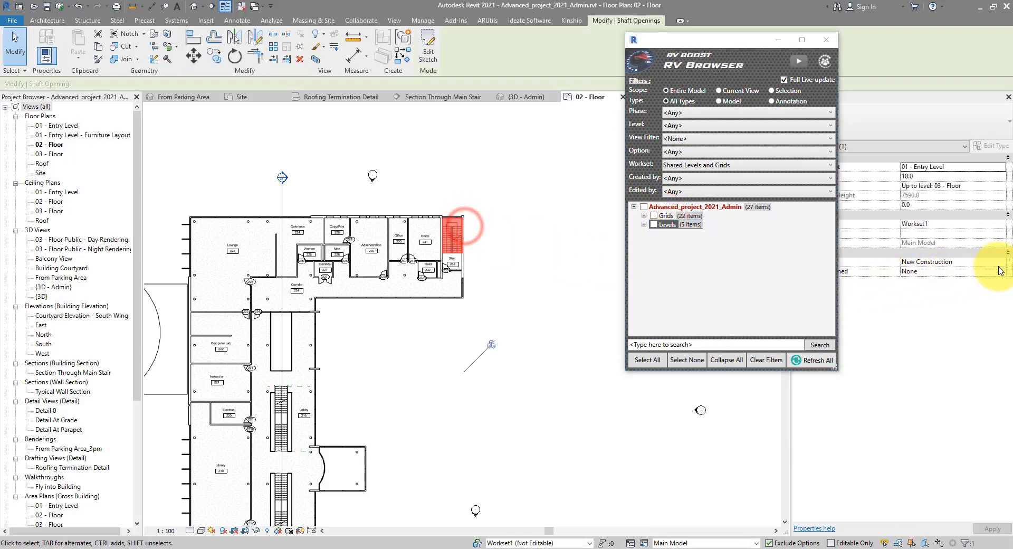
{"action": "left_click", "coordinate": [1003, 227]}
{"action": "left_click", "coordinate": [945, 233]}
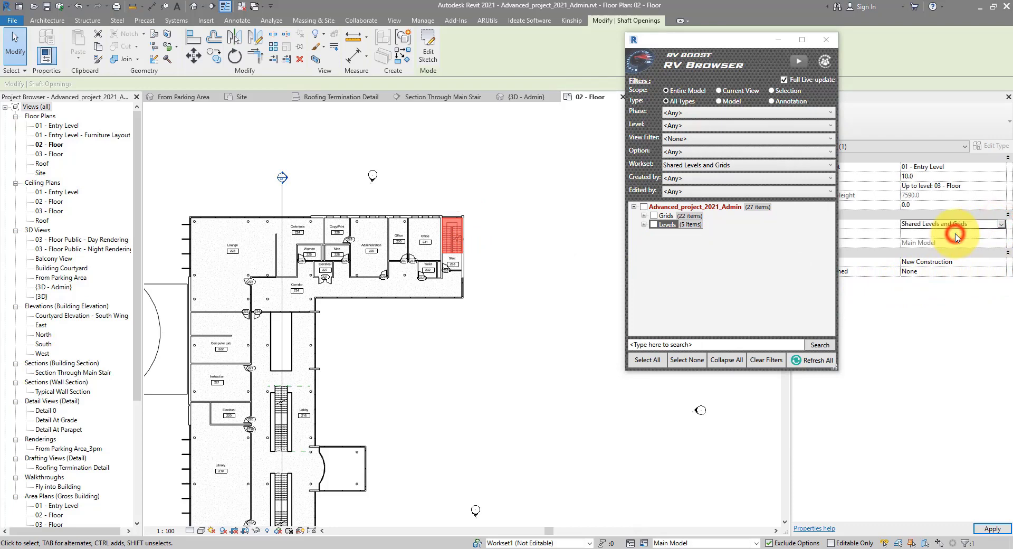
{"action": "left_click", "coordinate": [678, 246]}
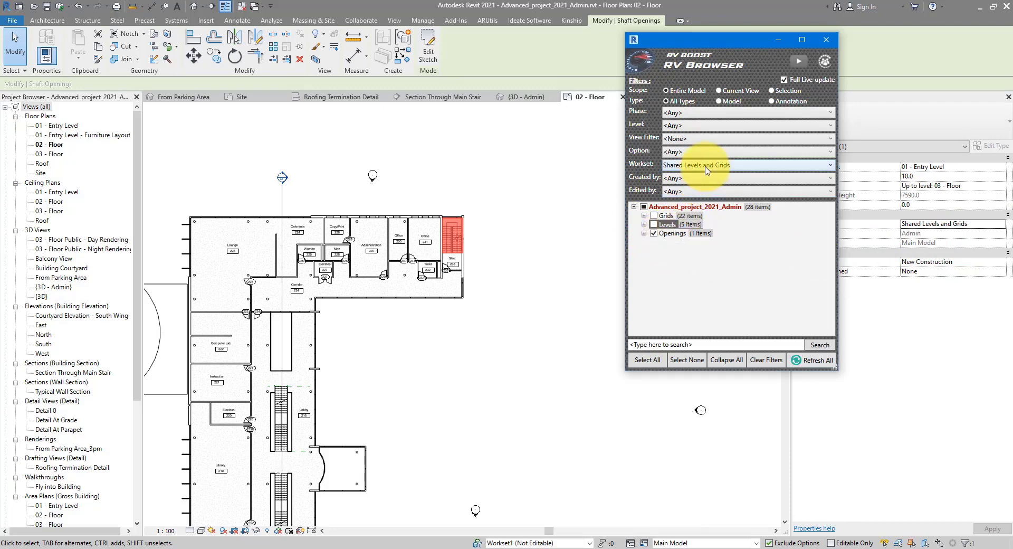
{"action": "left_click", "coordinate": [653, 233]}
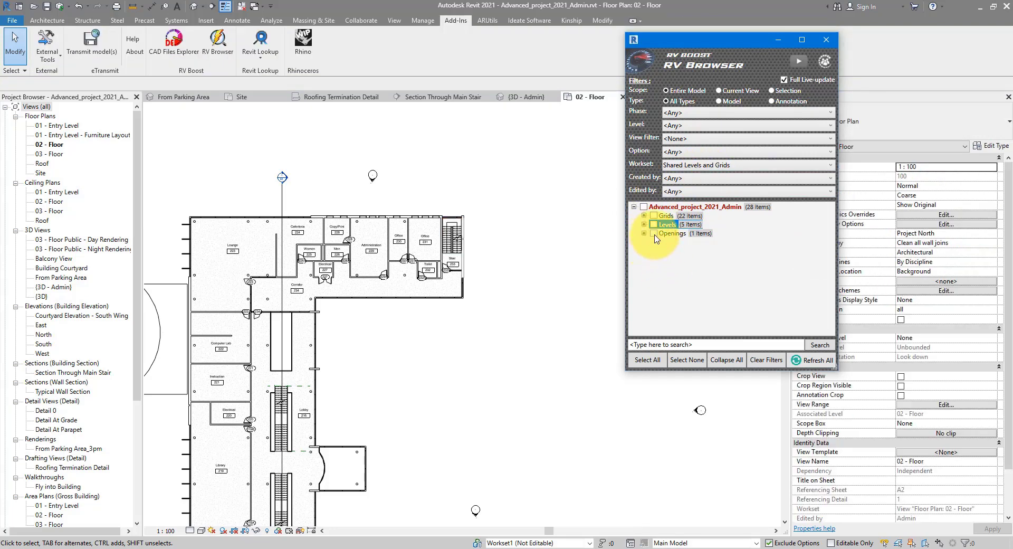
{"action": "left_click", "coordinate": [654, 233]}
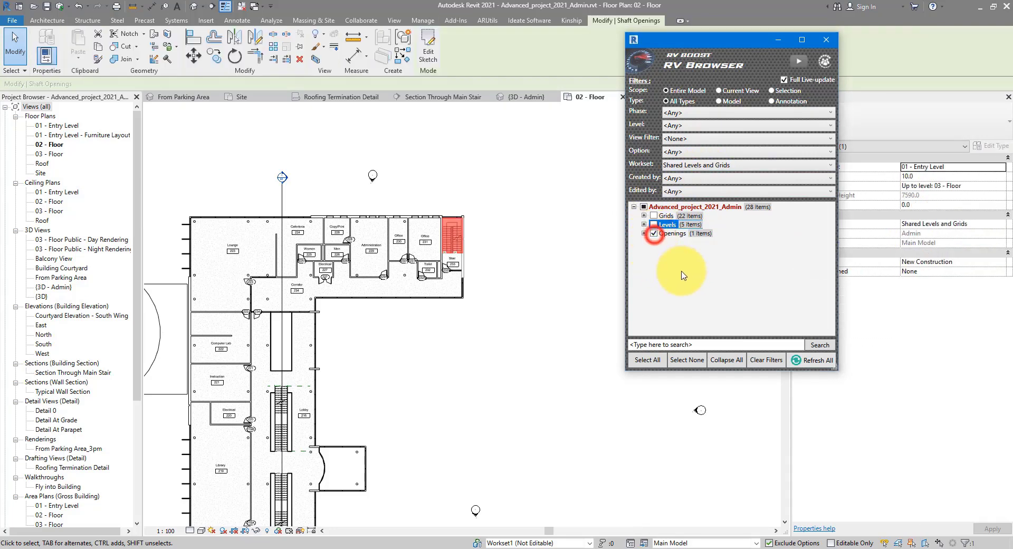
{"action": "left_click", "coordinate": [1001, 227]}
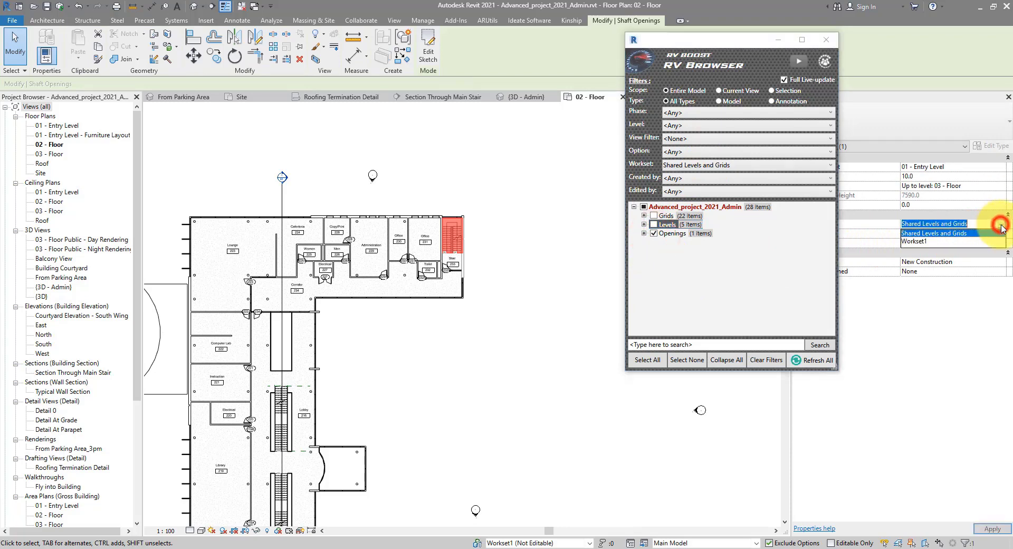
{"action": "left_click", "coordinate": [919, 241]}
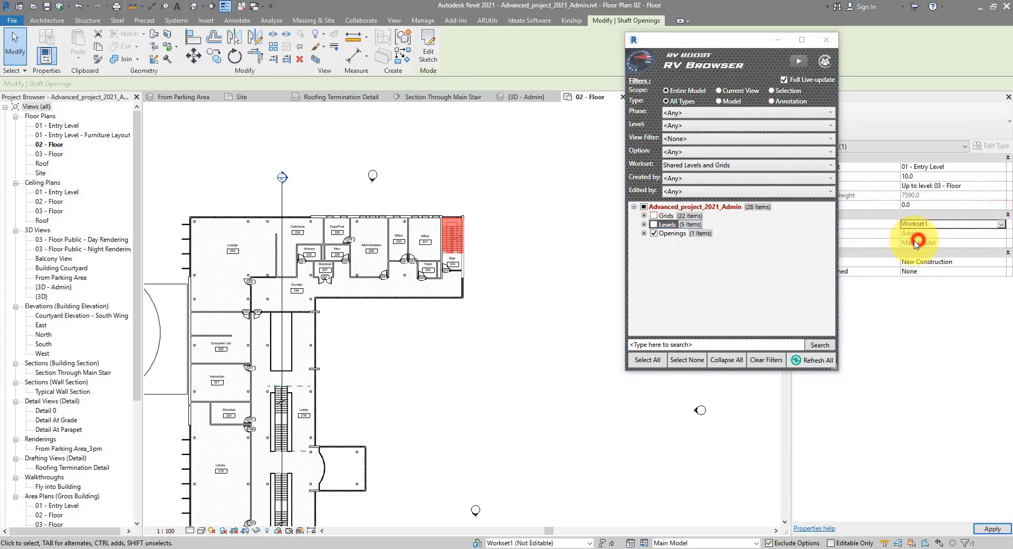
- Filter the RV Browser to Workset1, listing 7562 items
{"action": "left_click", "coordinate": [682, 258]}
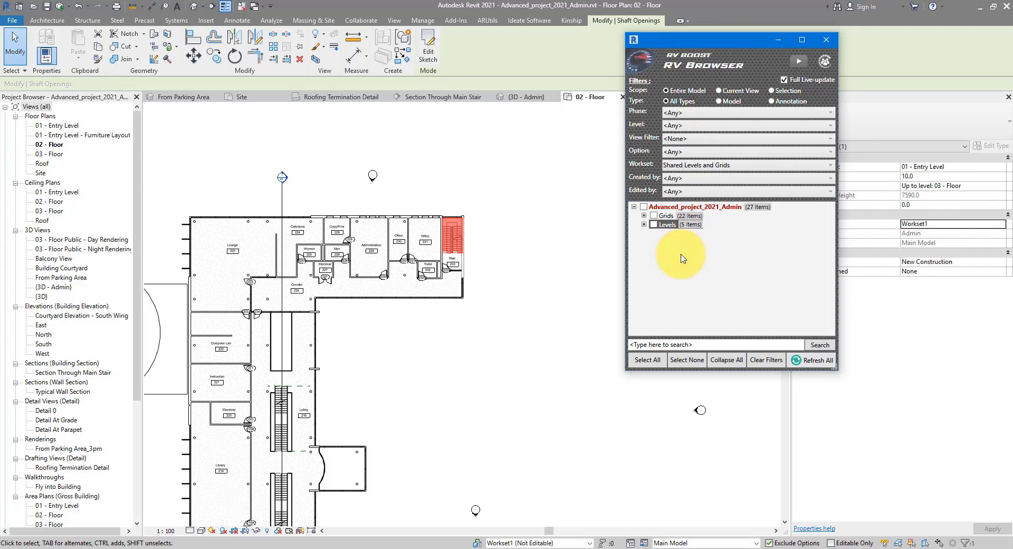
{"action": "left_click", "coordinate": [743, 166]}
{"action": "left_click", "coordinate": [707, 196]}
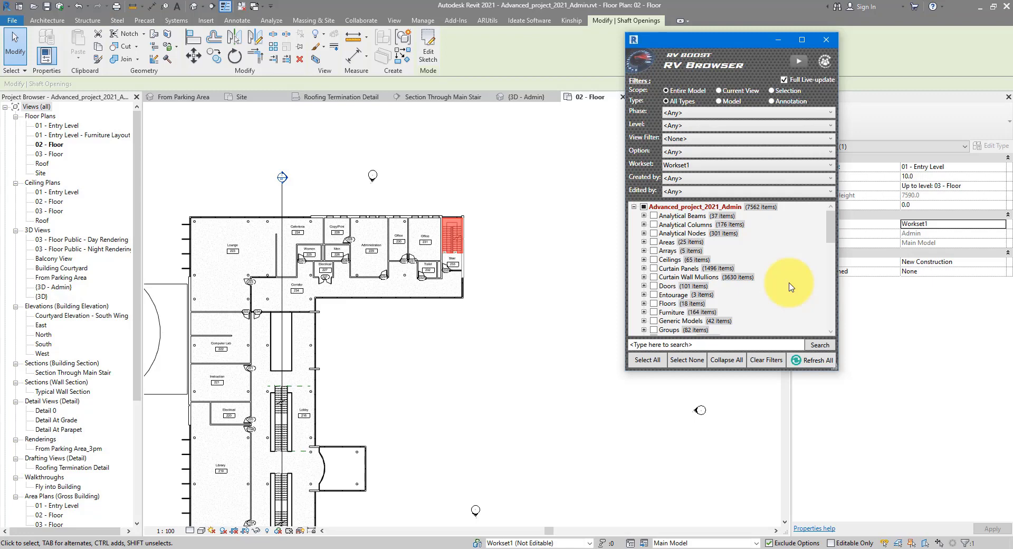
- Filter RV Browser's Created by and Edited by to the same user, leaving 1740 items
{"action": "left_click", "coordinate": [688, 178]}
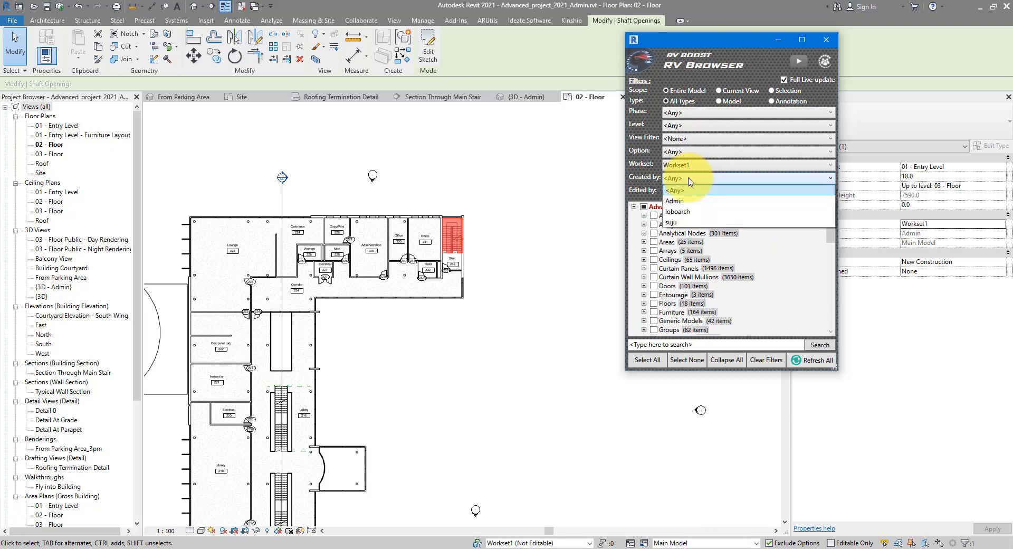
{"action": "left_click", "coordinate": [681, 222]}
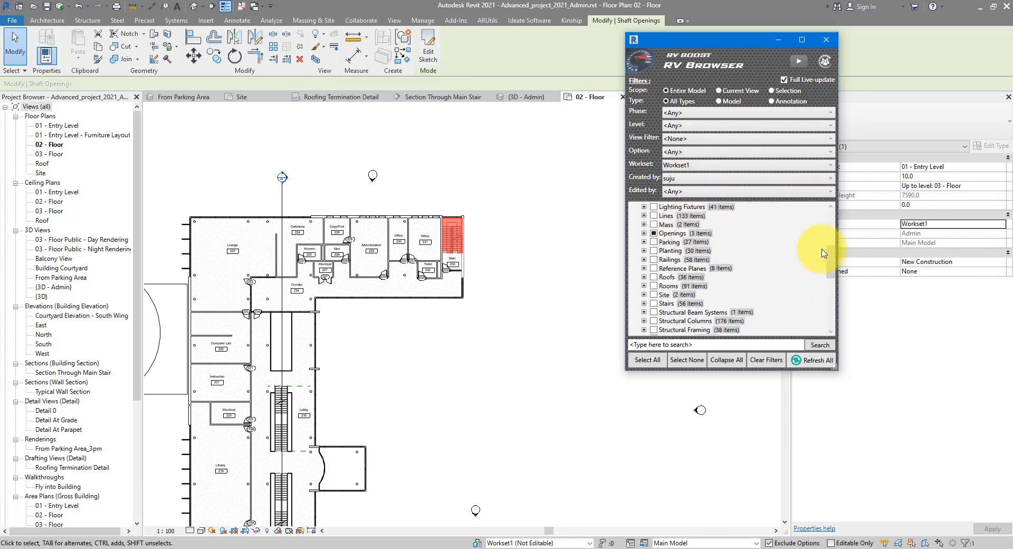
{"action": "left_click_drag", "start_coordinate": [829, 252], "coordinate": [834, 211]}
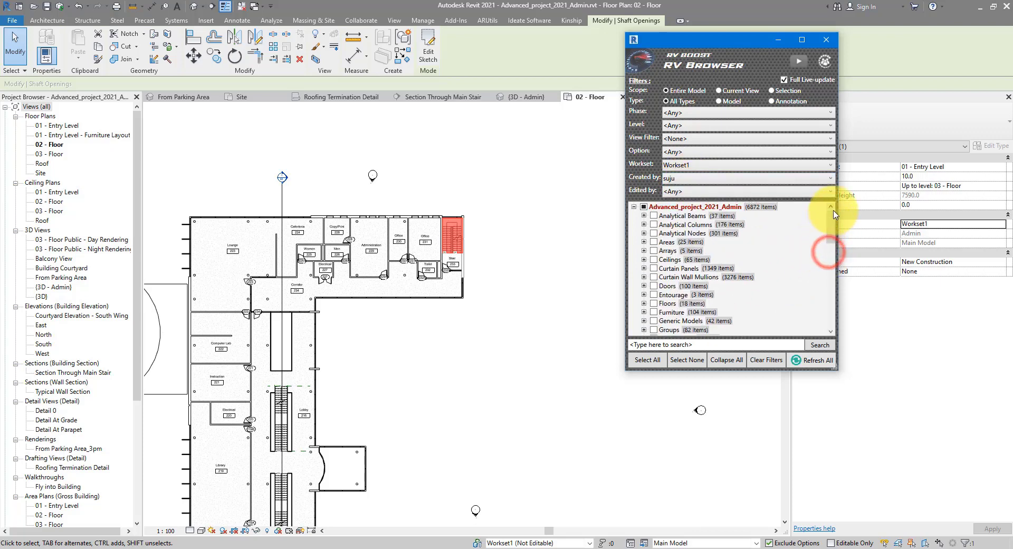
{"action": "left_click", "coordinate": [748, 209]}
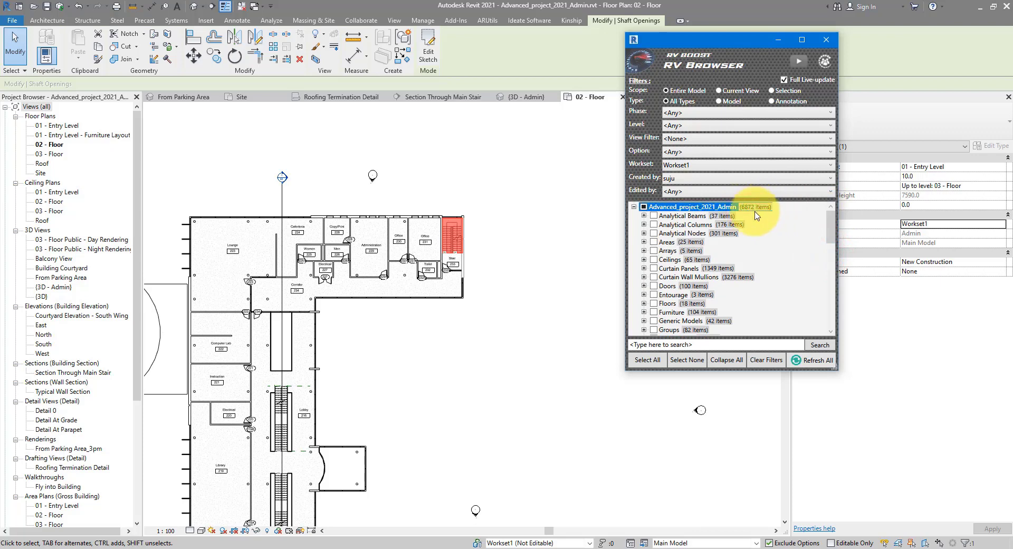
{"action": "left_click", "coordinate": [704, 192]}
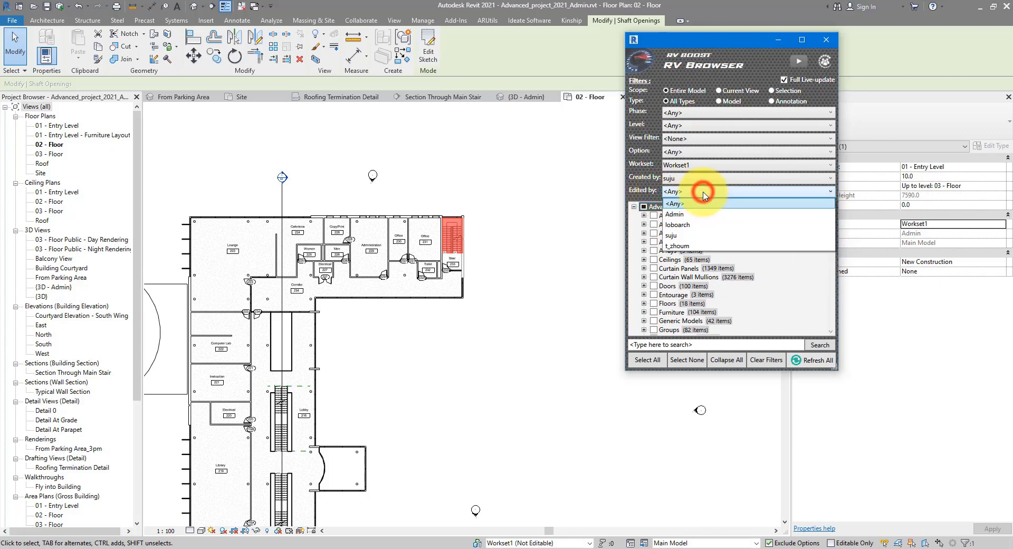
{"action": "left_click", "coordinate": [686, 235]}
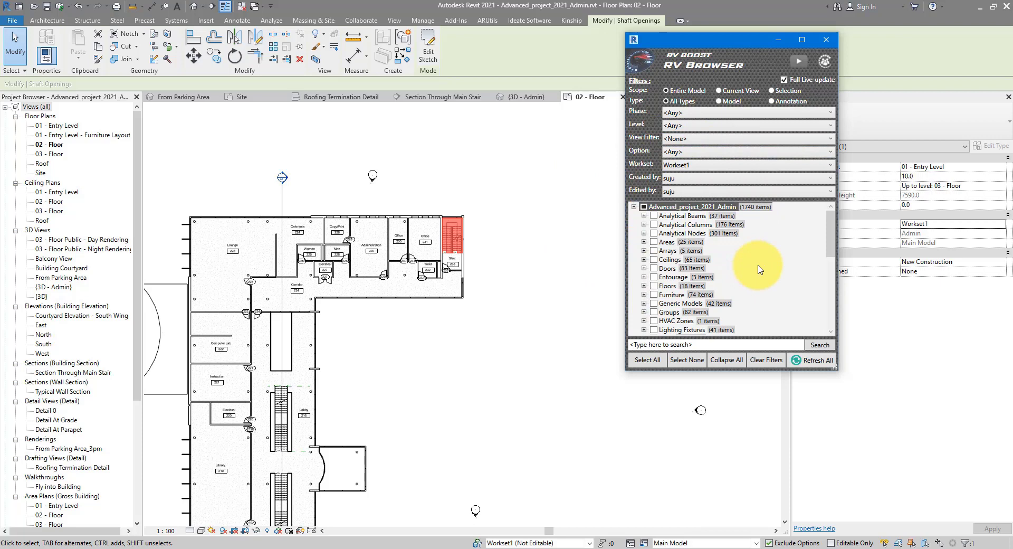
- Expand Floors > <Slab Edges> > Slab Edge to show the two Slab Edge instances
{"action": "double_click", "coordinate": [669, 286]}
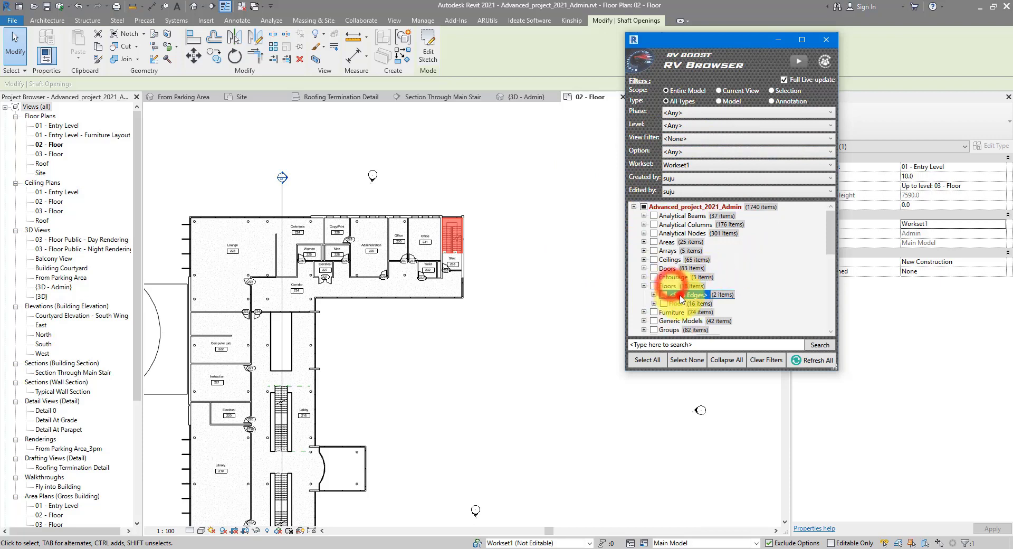
{"action": "double_click", "coordinate": [682, 294]}
{"action": "double_click", "coordinate": [685, 304]}
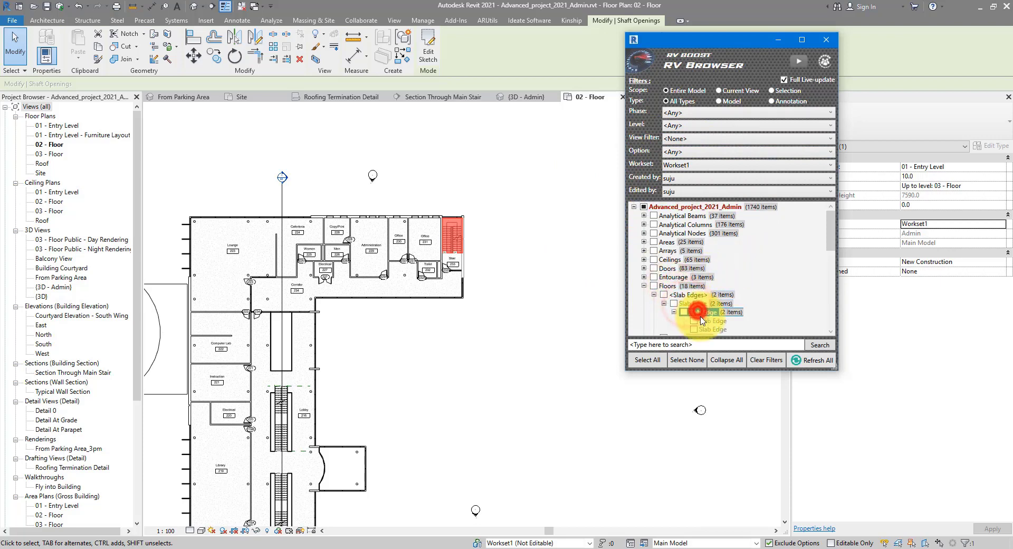
{"action": "double_click", "coordinate": [694, 312]}
- Clear all RV Browser filters, select the first Slab Edge, then close the panel and deselect
{"action": "left_click", "coordinate": [766, 359]}
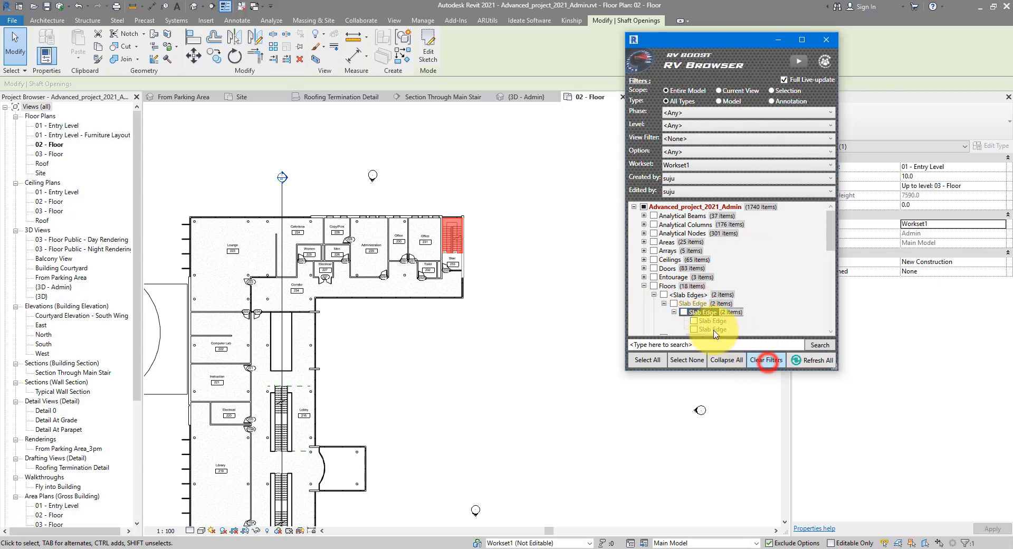
{"action": "scroll", "coordinate": [698, 324], "scroll_direction": "up", "scroll_amount": 10}
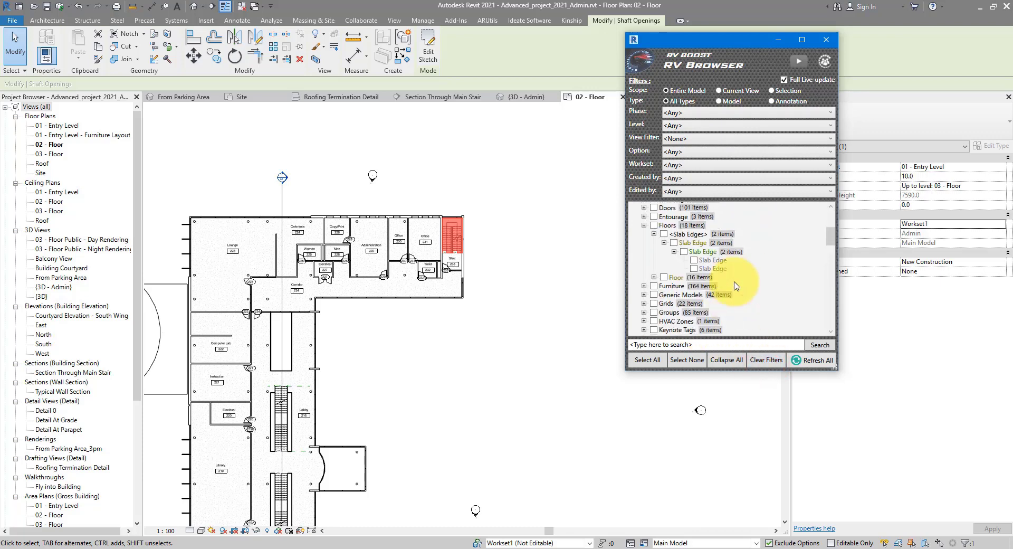
{"action": "left_click", "coordinate": [694, 261]}
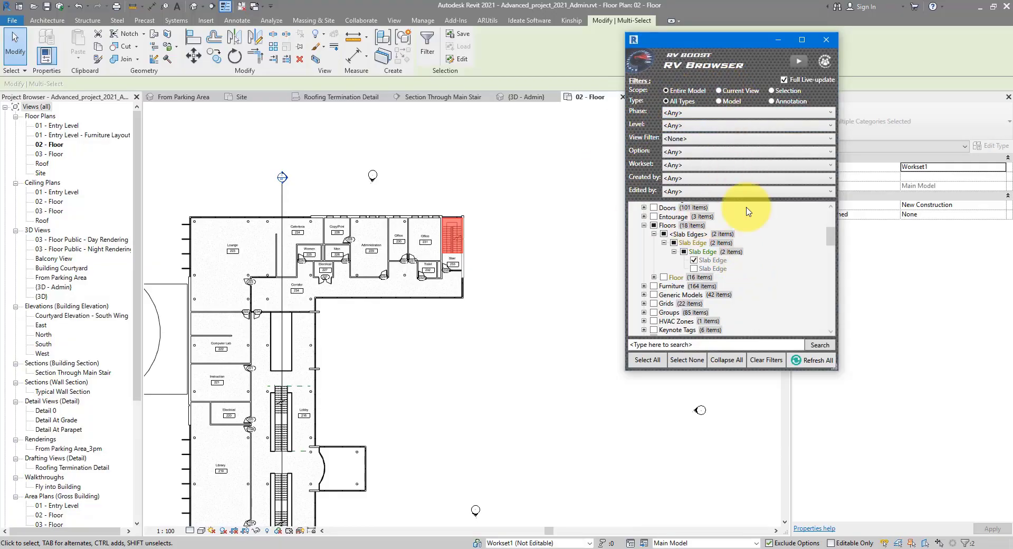
{"action": "left_click", "coordinate": [826, 39]}
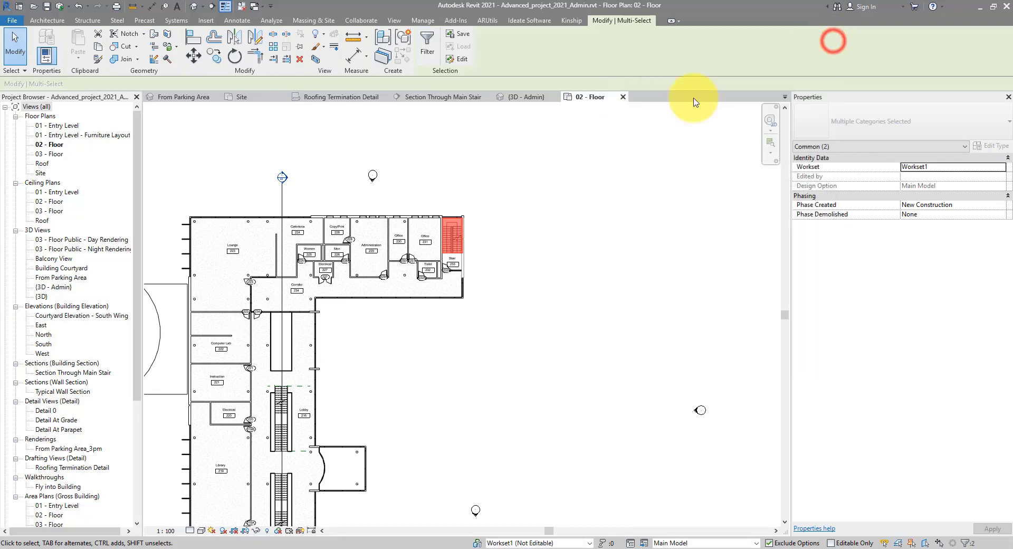
{"action": "left_click", "coordinate": [469, 137]}
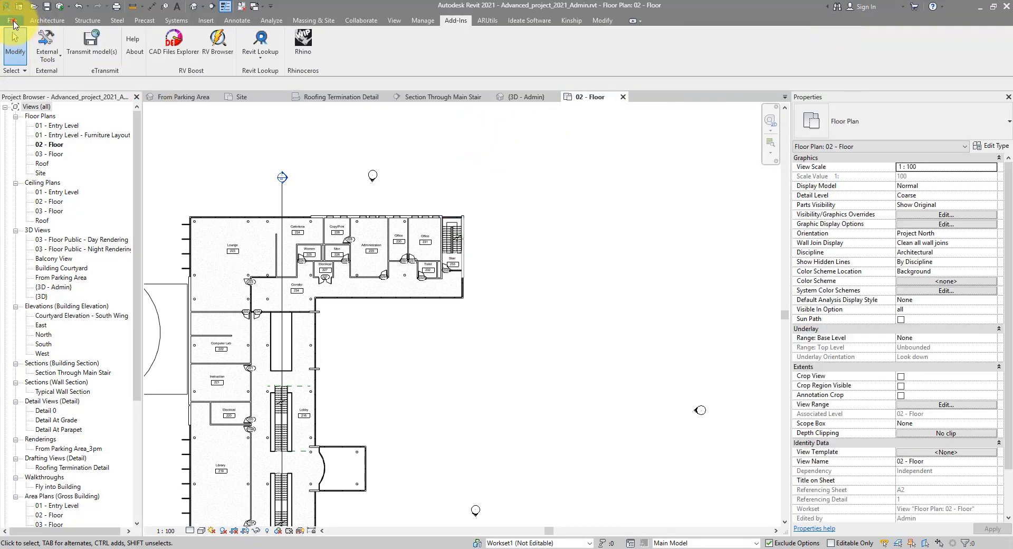
- Open rac_basic_sample_project.rvt from Sample Files and glance at its design options
{"action": "left_click", "coordinate": [13, 20]}
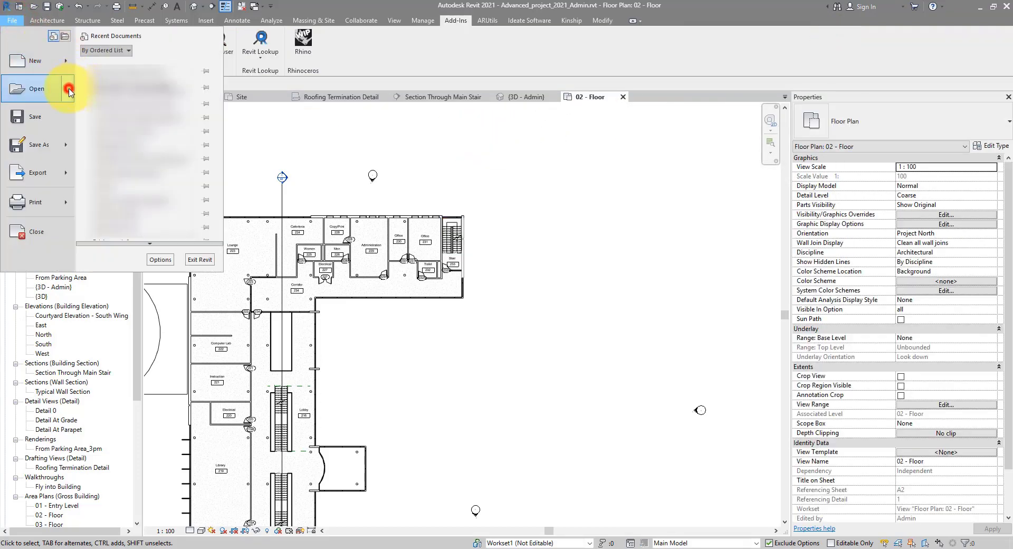
{"action": "mouse_move", "coordinate": [68, 92]}
{"action": "left_click", "coordinate": [87, 226]}
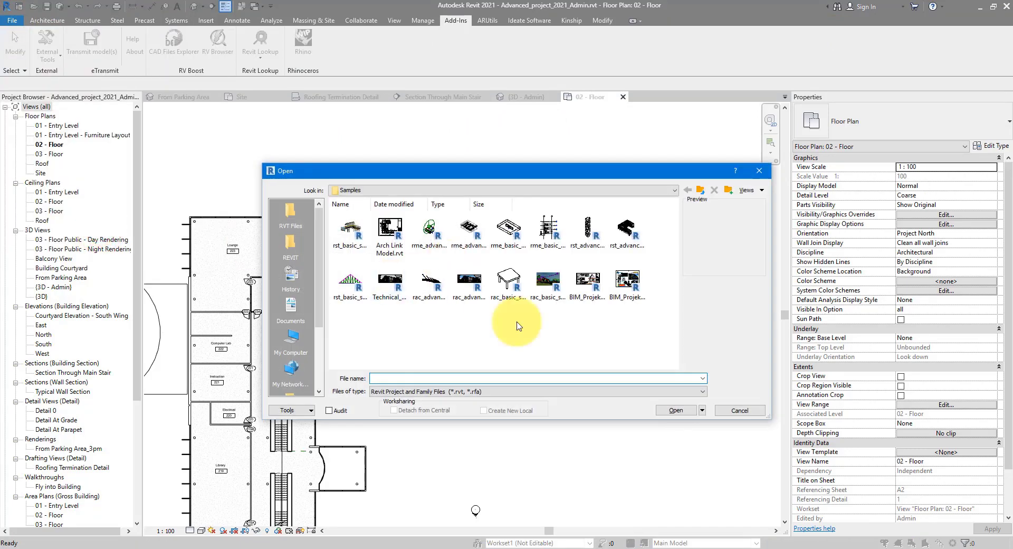
{"action": "left_click", "coordinate": [548, 282]}
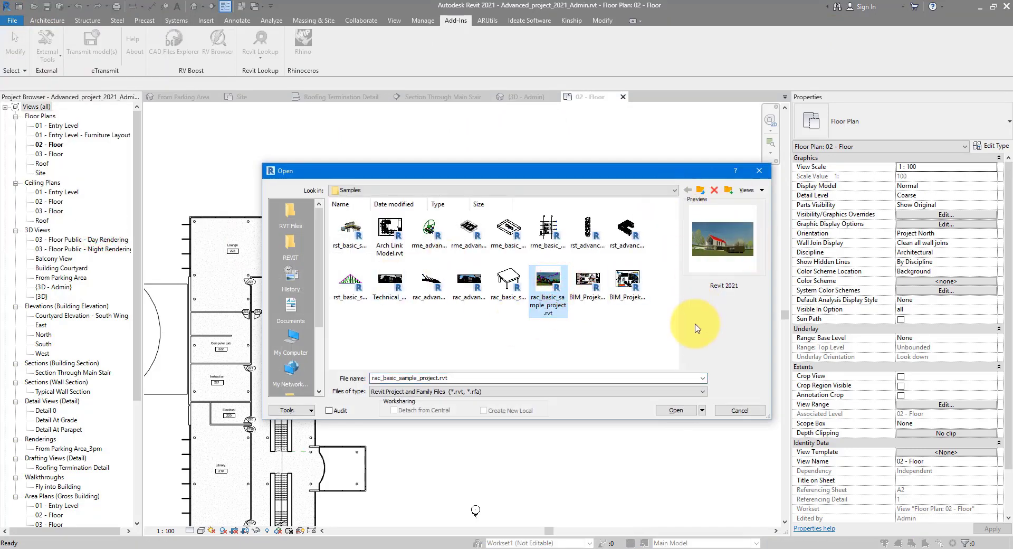
{"action": "left_click", "coordinate": [675, 410]}
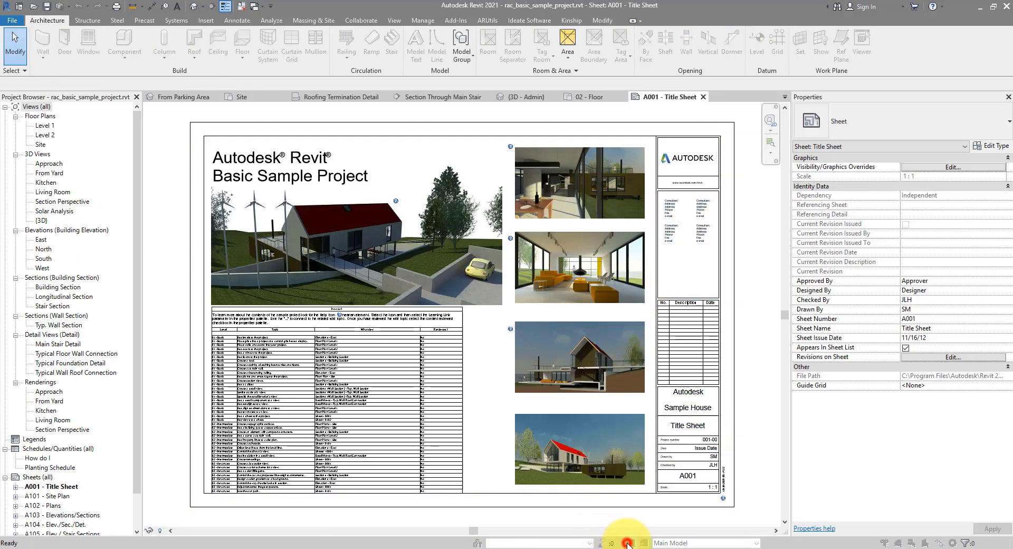
{"action": "left_click", "coordinate": [627, 542]}
{"action": "left_click", "coordinate": [992, 282]}
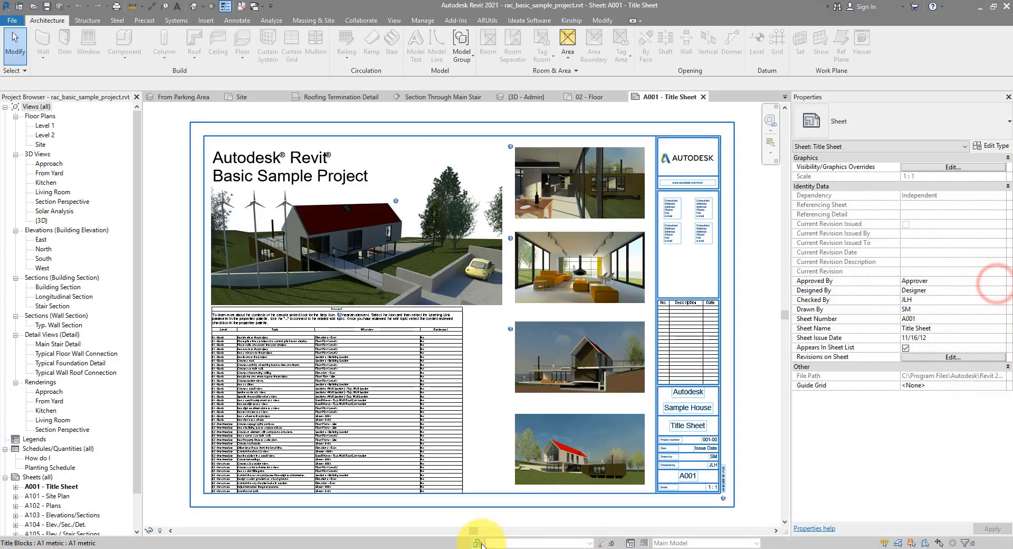
- Launch RV Browser from Add-Ins, place it beside the title sheet, and keep View Filter at <None>
{"action": "left_click", "coordinate": [455, 20]}
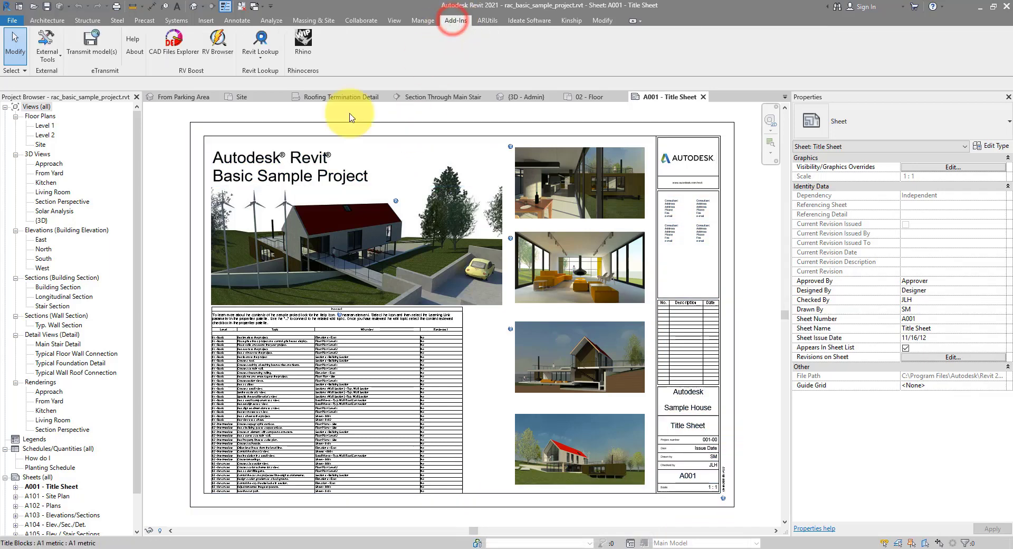
{"action": "left_click", "coordinate": [217, 59]}
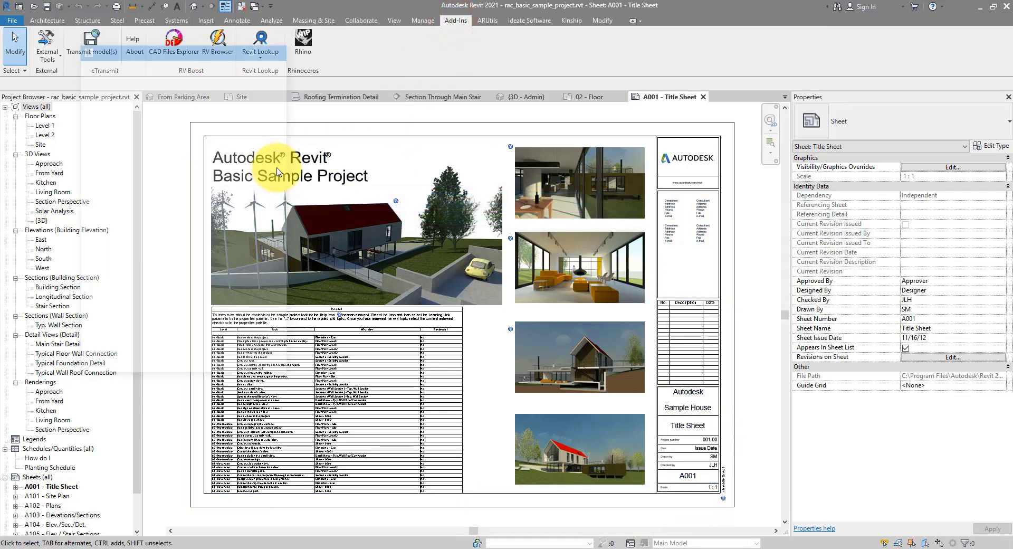
{"action": "left_click_drag", "start_coordinate": [199, 42], "coordinate": [691, 120]}
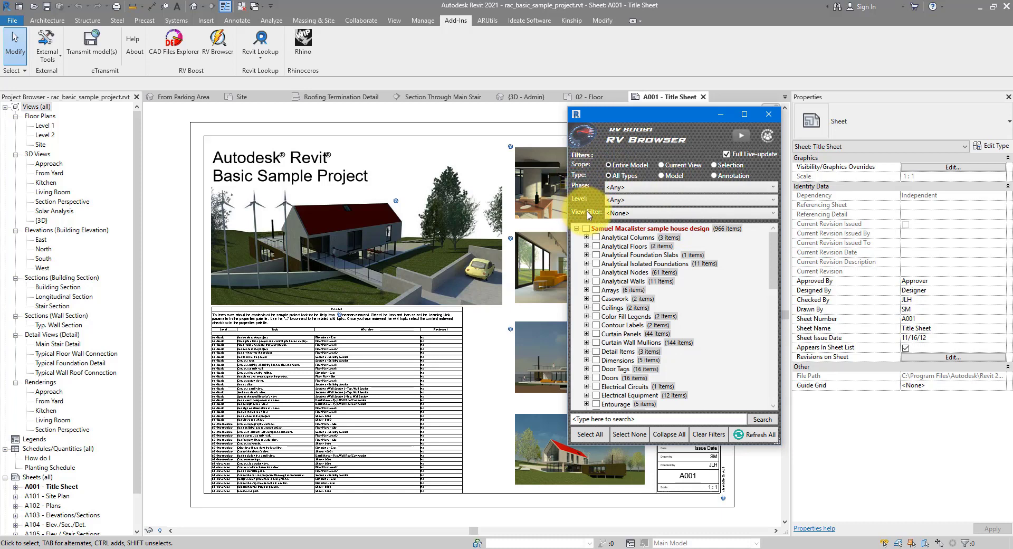
{"action": "left_click", "coordinate": [645, 213]}
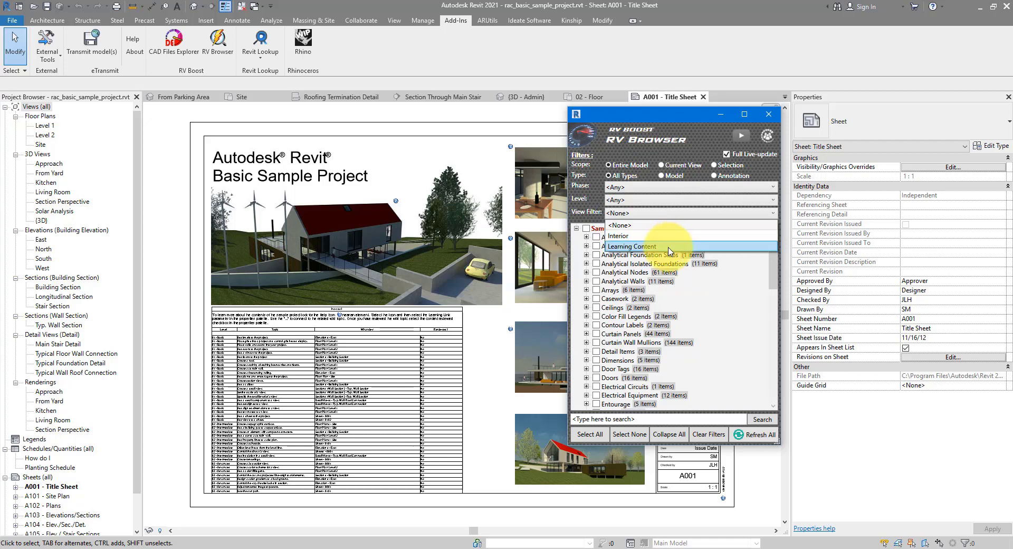
{"action": "left_click", "coordinate": [181, 113]}
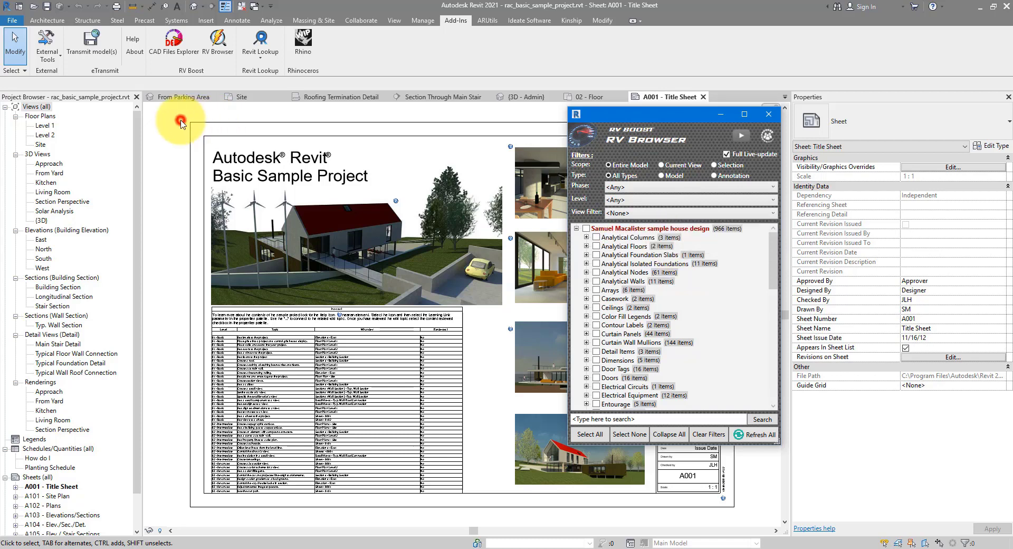
{"action": "left_click", "coordinate": [391, 22]}
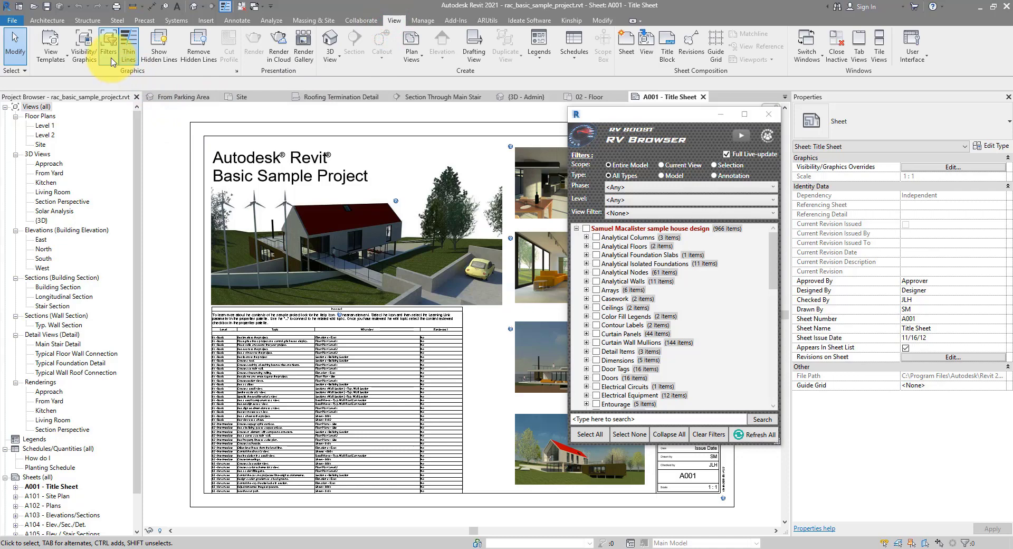
{"action": "left_click", "coordinate": [111, 58]}
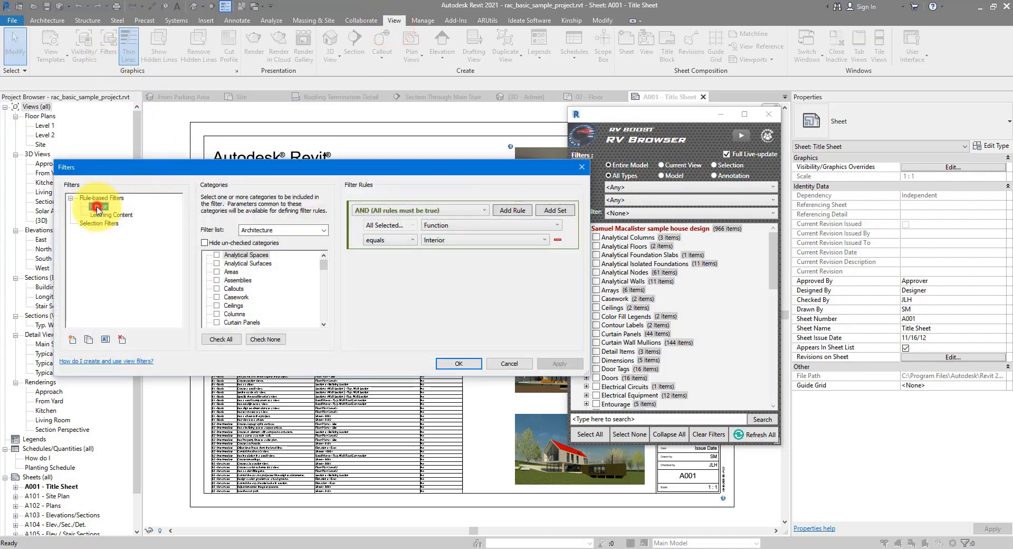
{"action": "left_click", "coordinate": [97, 211]}
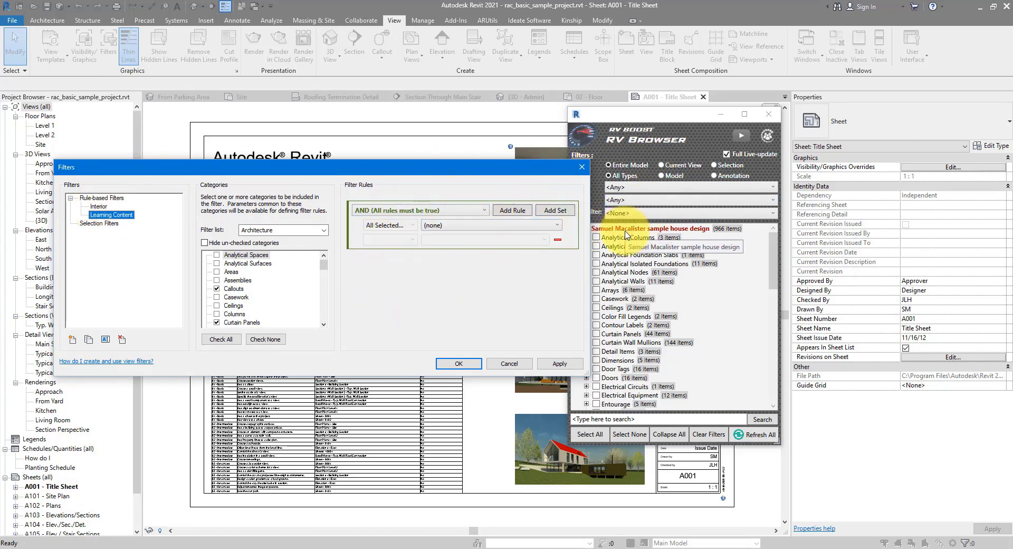
- Try the Interior and Learning Content view filters, ending on Interior with 42 selected items
{"action": "left_click", "coordinate": [582, 169]}
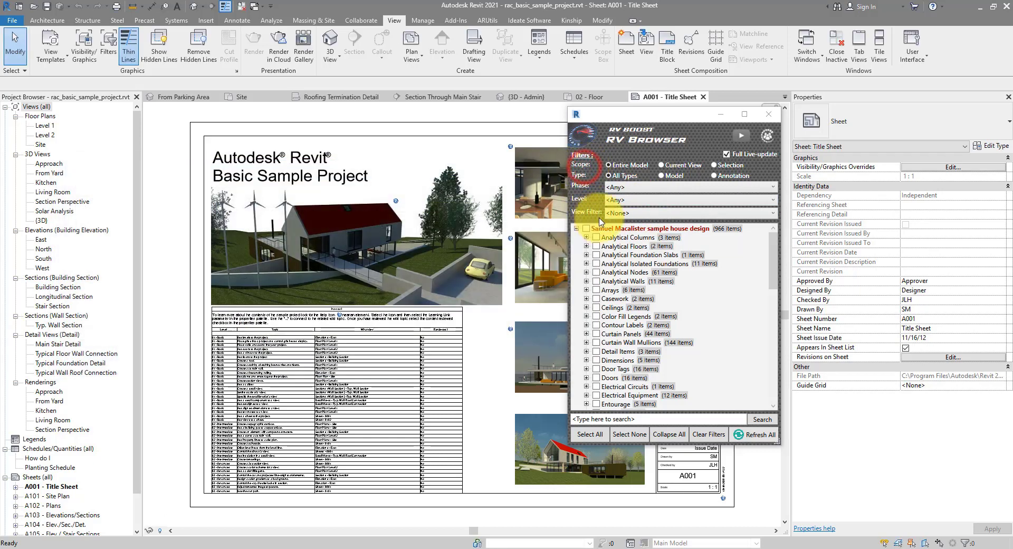
{"action": "left_click", "coordinate": [643, 213]}
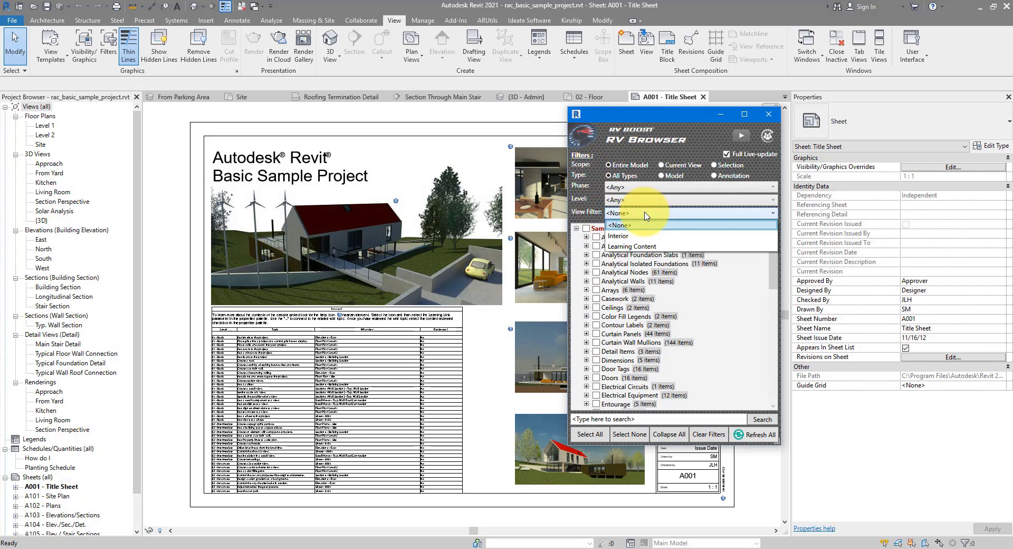
{"action": "left_click", "coordinate": [638, 235]}
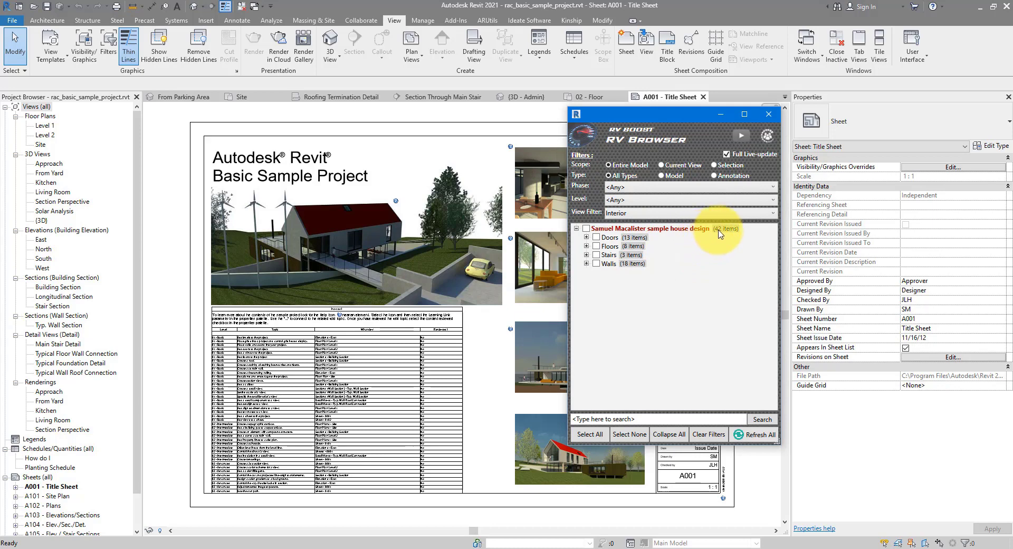
{"action": "left_click", "coordinate": [658, 210]}
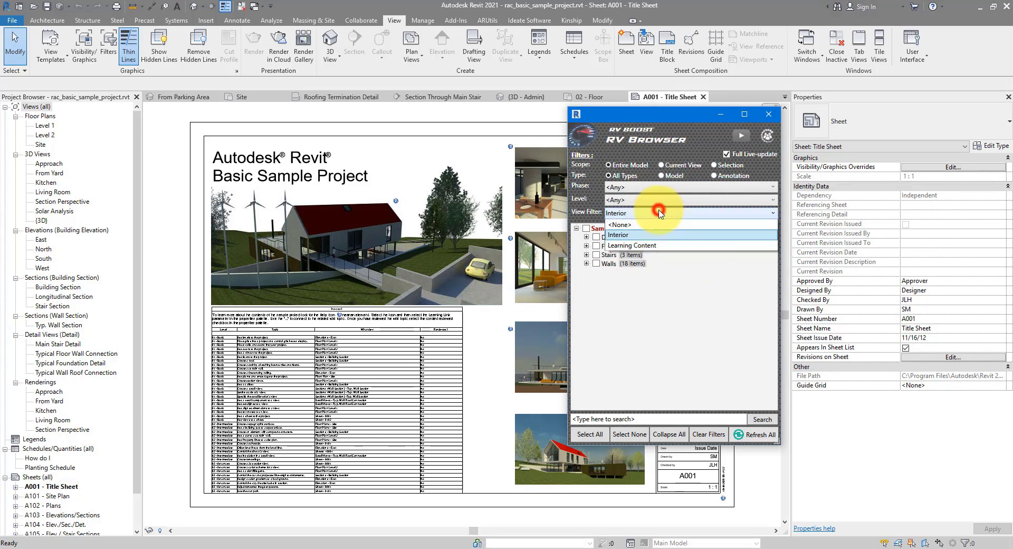
{"action": "left_click", "coordinate": [643, 248]}
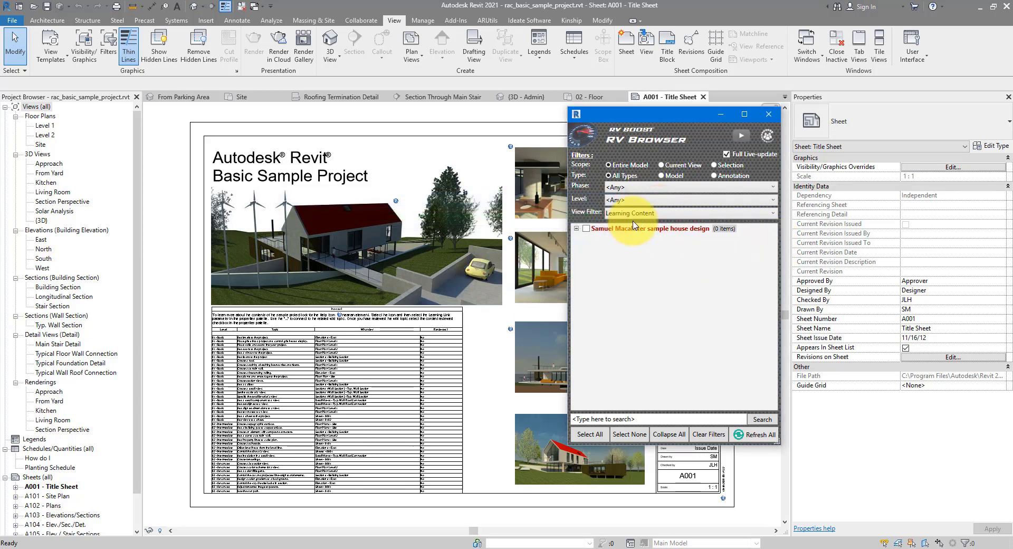
{"action": "left_click", "coordinate": [652, 212]}
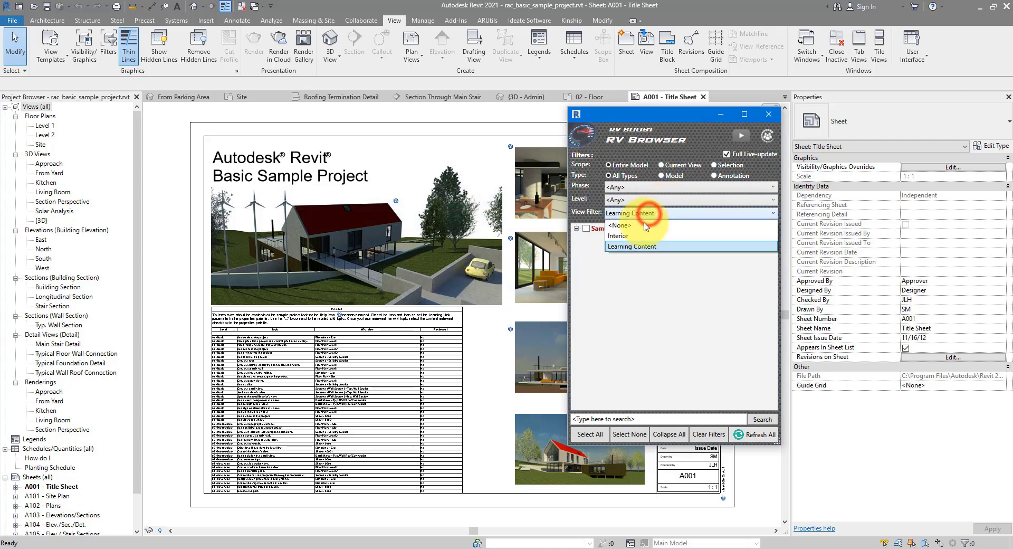
{"action": "left_click", "coordinate": [636, 236]}
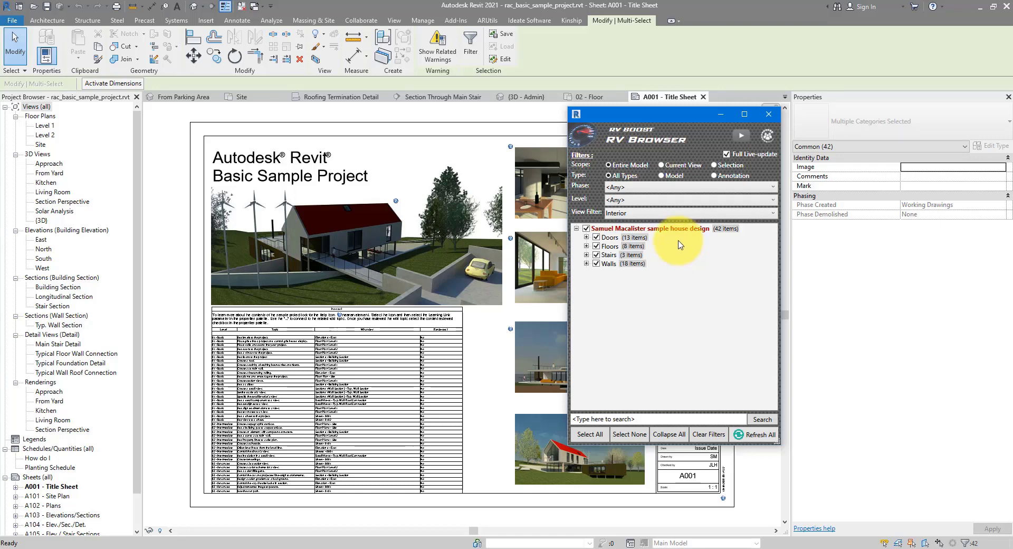
- Clear all filters and expand Window Tags and Windows in the window search results
{"action": "left_click", "coordinate": [700, 434]}
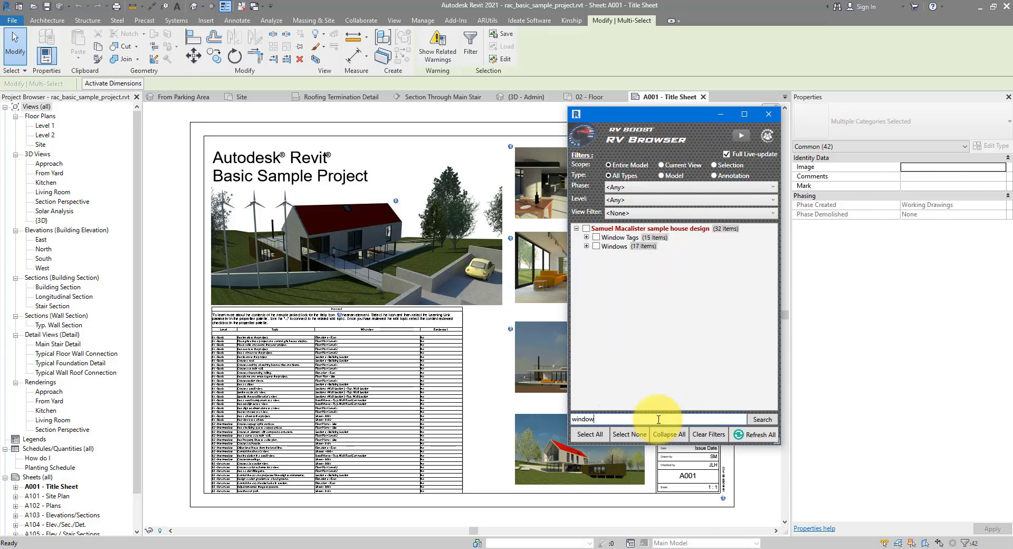
{"action": "double_click", "coordinate": [617, 237]}
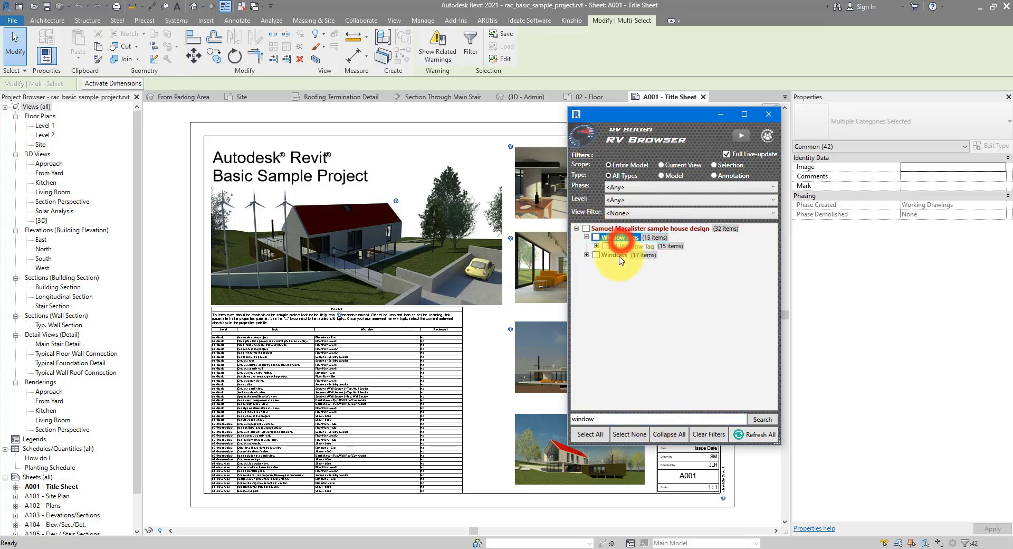
{"action": "double_click", "coordinate": [615, 255]}
{"action": "left_click", "coordinate": [602, 418]}
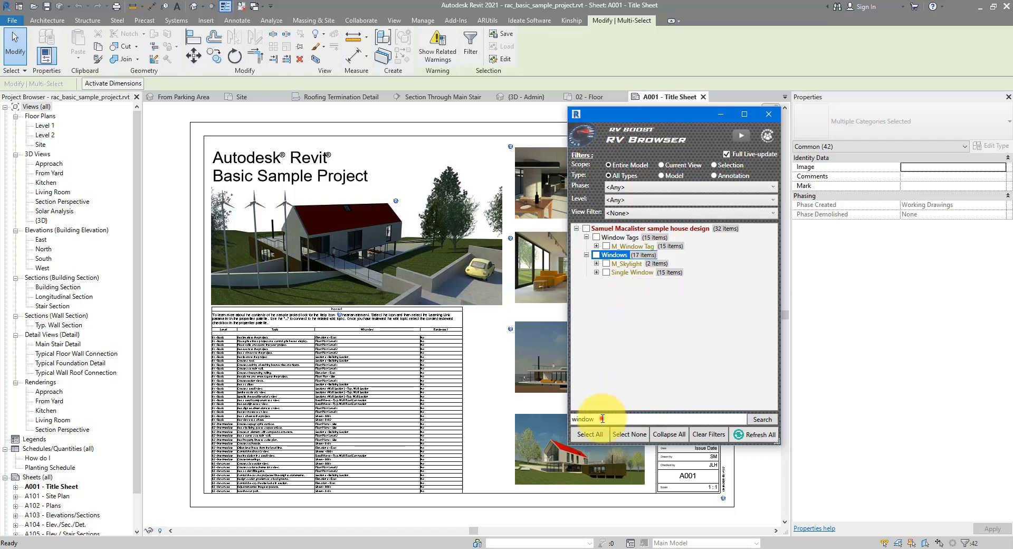
- Search for 'door' and expand Door Tags, Doors and Text Notes down to the Outdoor Dining note
{"action": "double_click", "coordinate": [602, 418]}
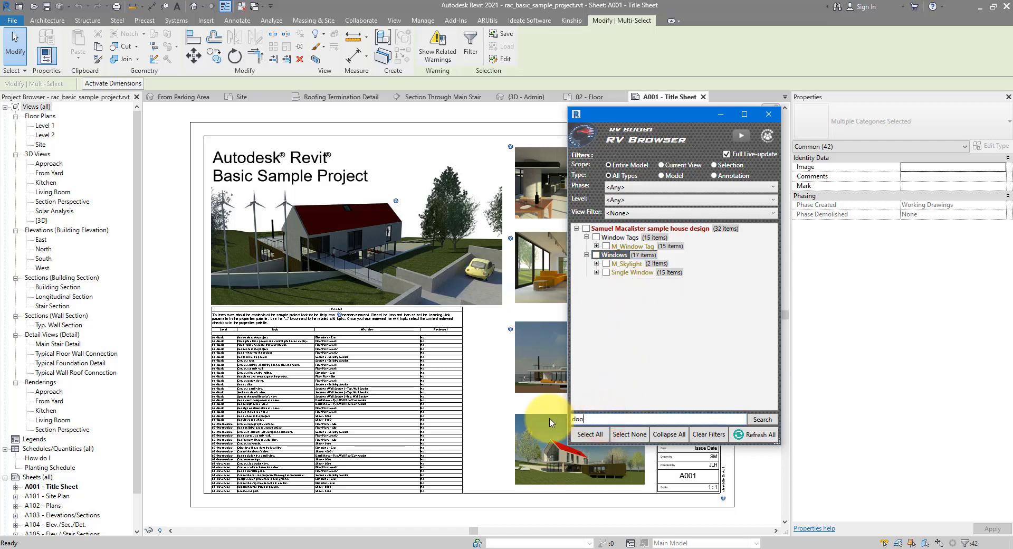
{"action": "type", "text": "door"}
{"action": "key", "text": "Return"}
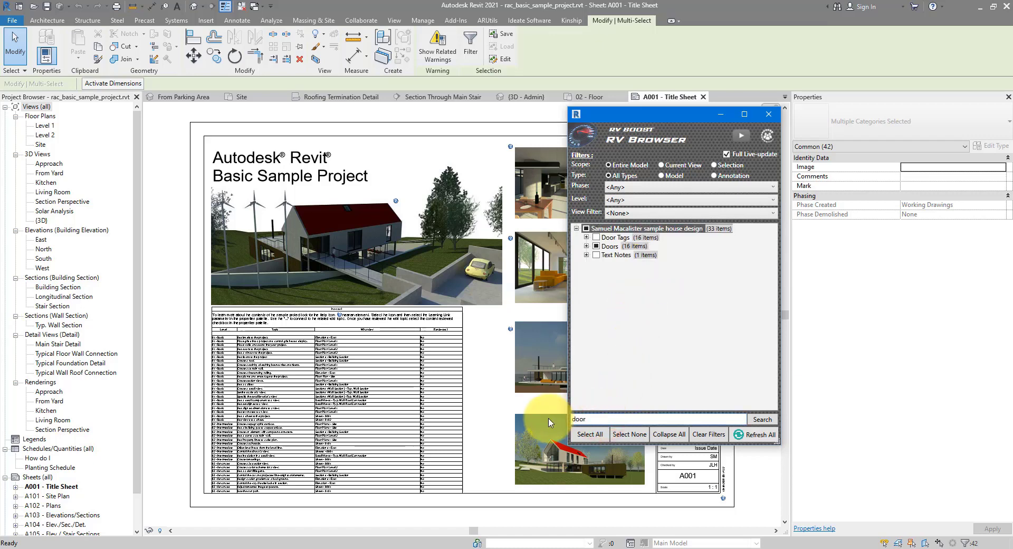
{"action": "double_click", "coordinate": [617, 238]}
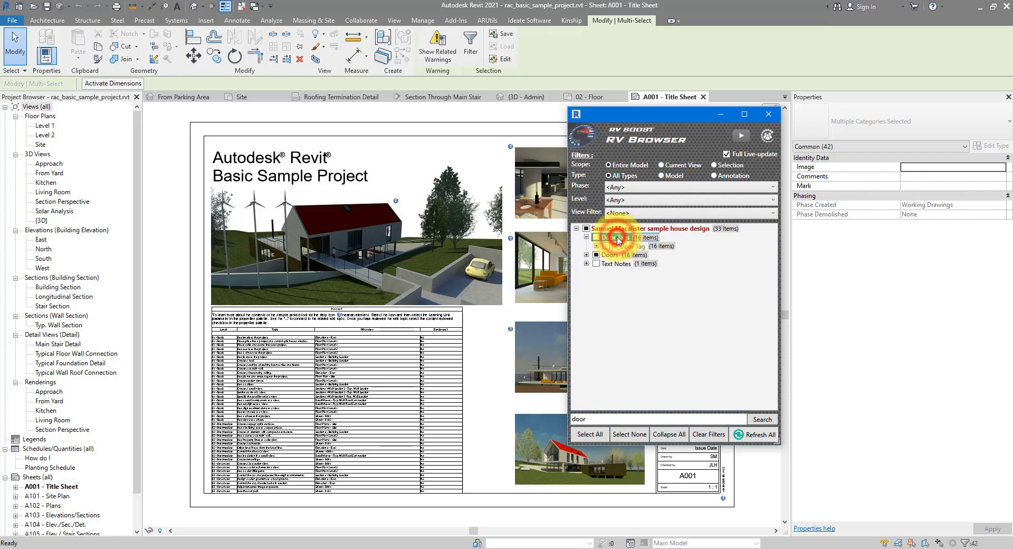
{"action": "double_click", "coordinate": [610, 255]}
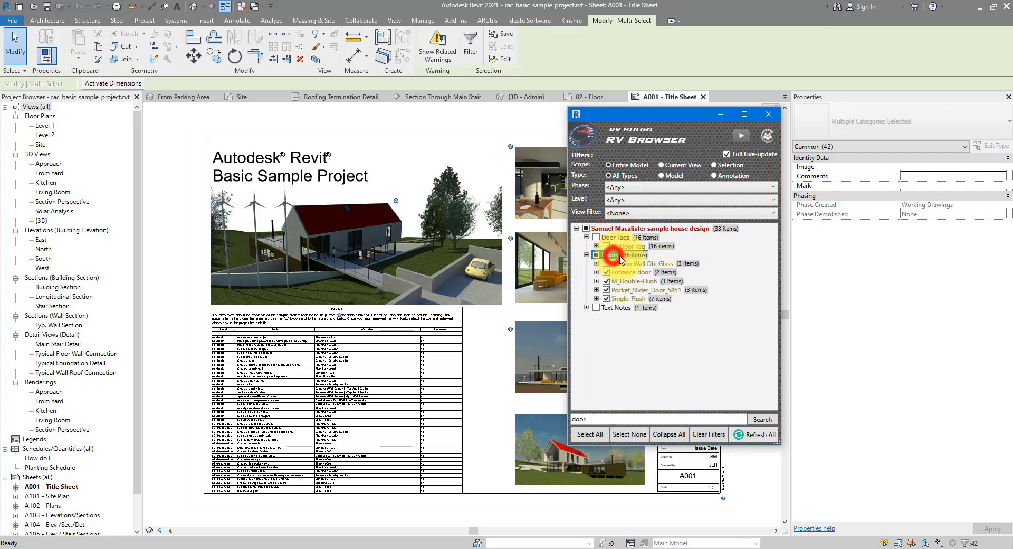
{"action": "double_click", "coordinate": [616, 308]}
{"action": "double_click", "coordinate": [617, 316]}
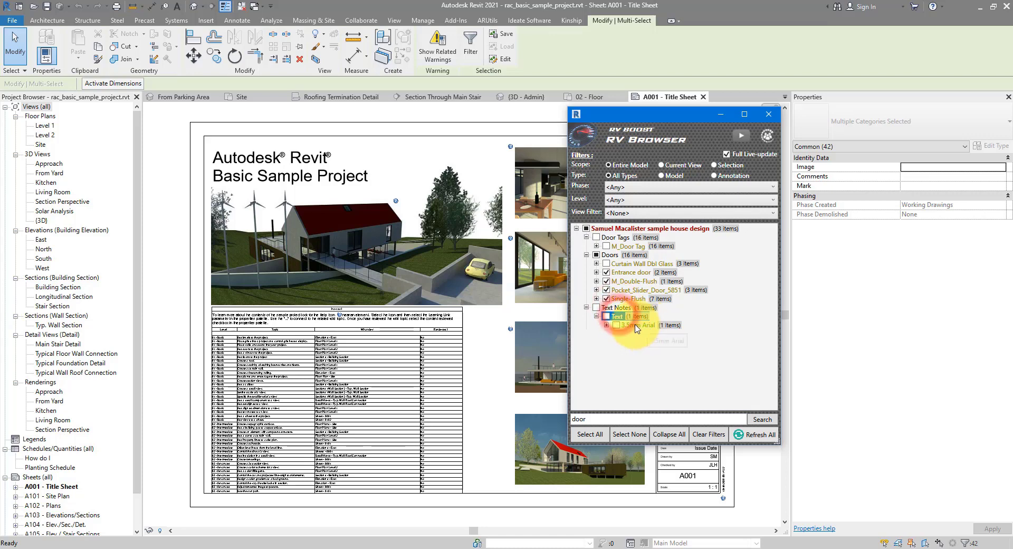
{"action": "double_click", "coordinate": [631, 325]}
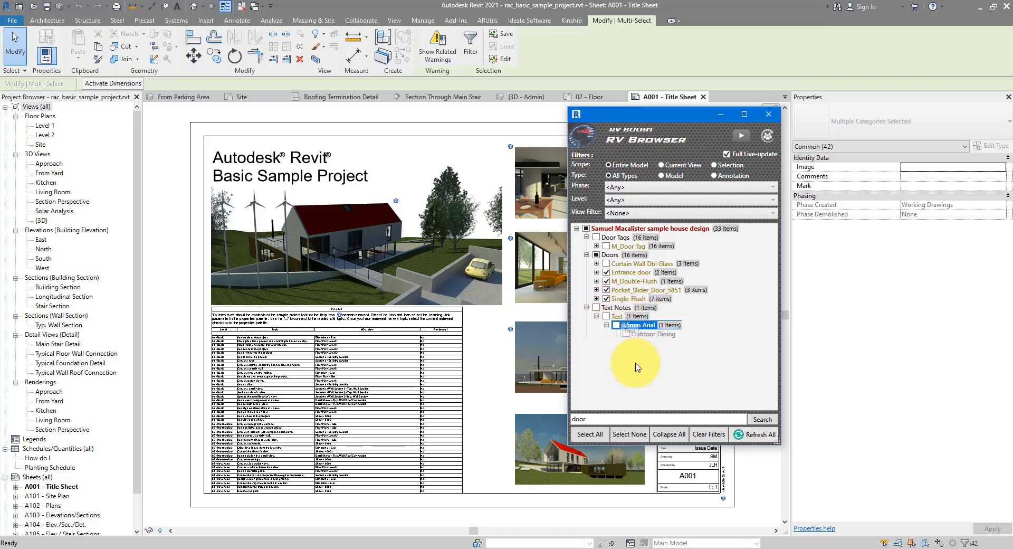
{"action": "left_click", "coordinate": [658, 334]}
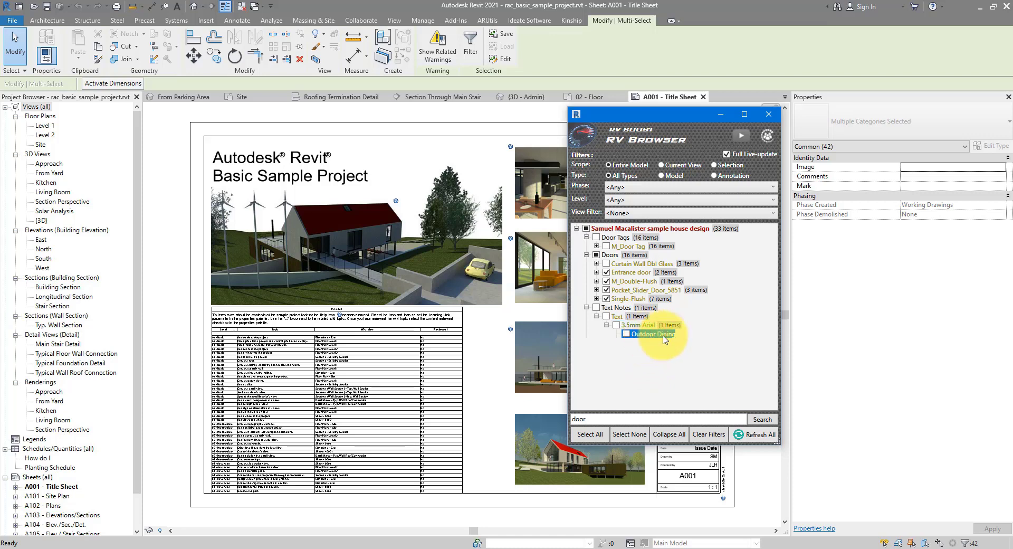
- Search for 'tag' and expand Planting Tags, Property Line Segment Tags and Room Tags
{"action": "left_click", "coordinate": [596, 419]}
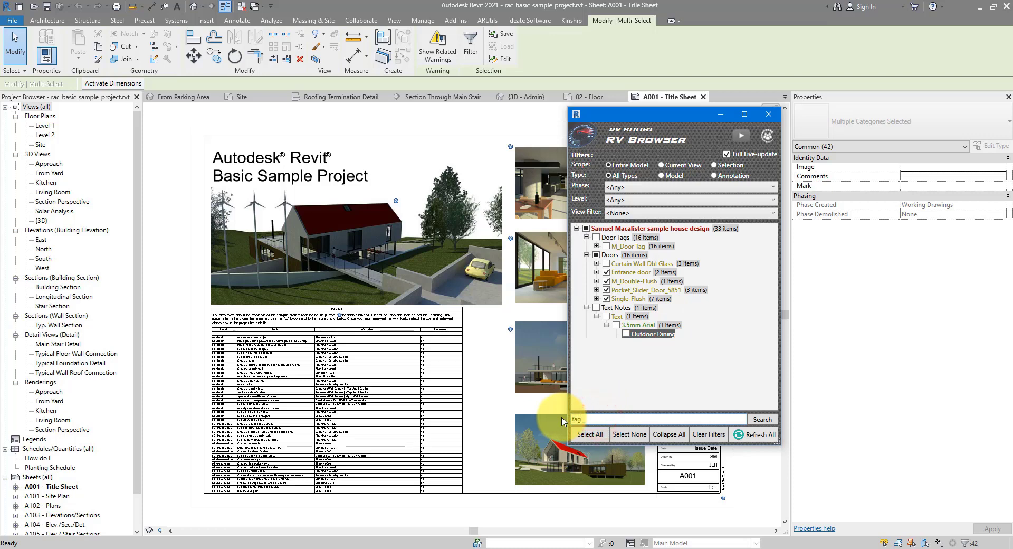
{"action": "type", "text": "tag"}
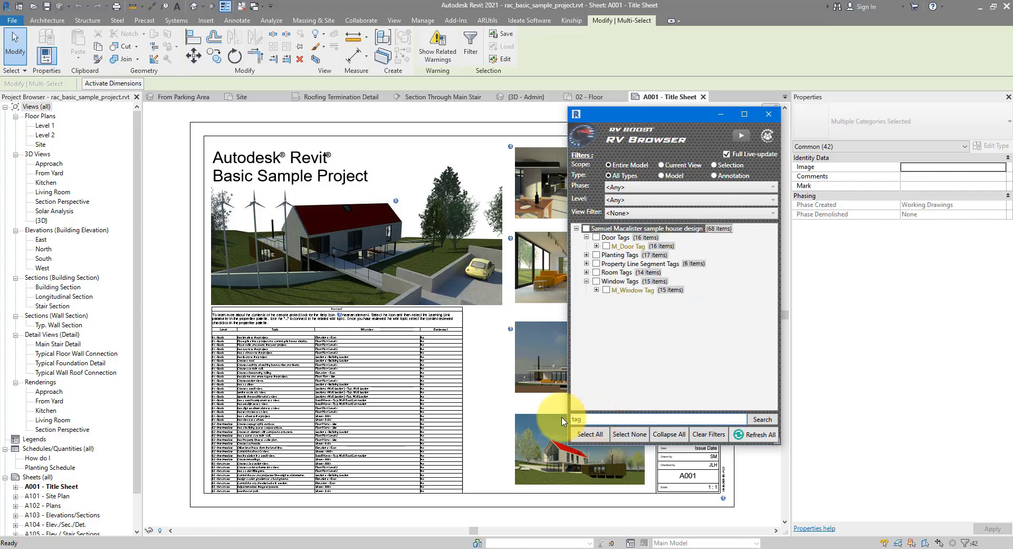
{"action": "double_click", "coordinate": [629, 255]}
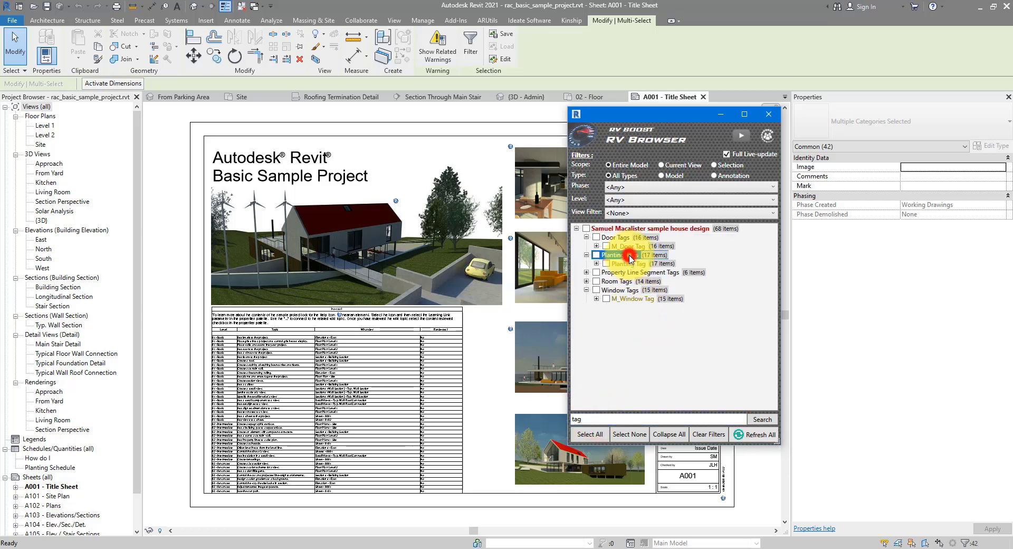
{"action": "double_click", "coordinate": [675, 274]}
{"action": "double_click", "coordinate": [689, 290]}
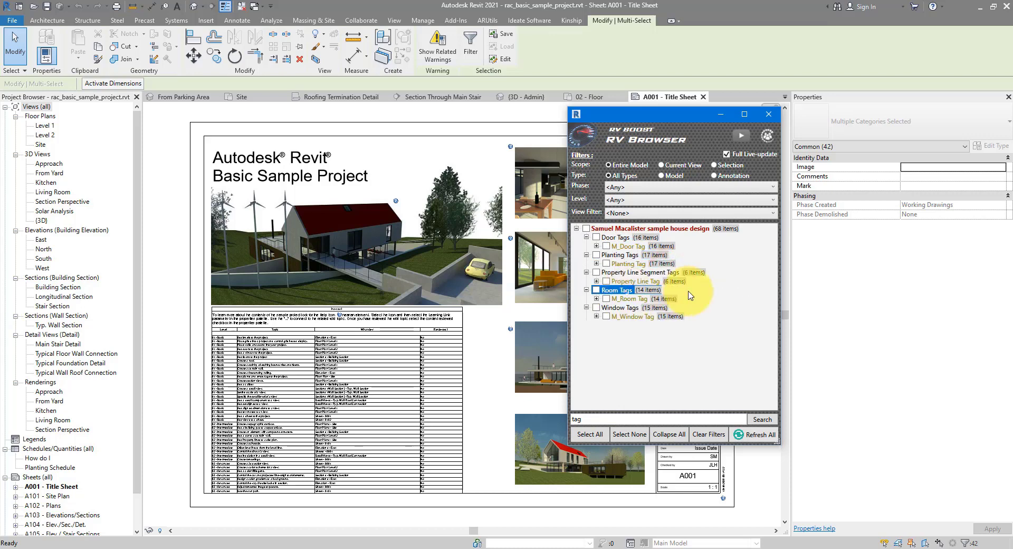
- Empty the search box and collapse all categories so all 966 items are listed
{"action": "left_click", "coordinate": [646, 418]}
{"action": "double_click", "coordinate": [645, 418]}
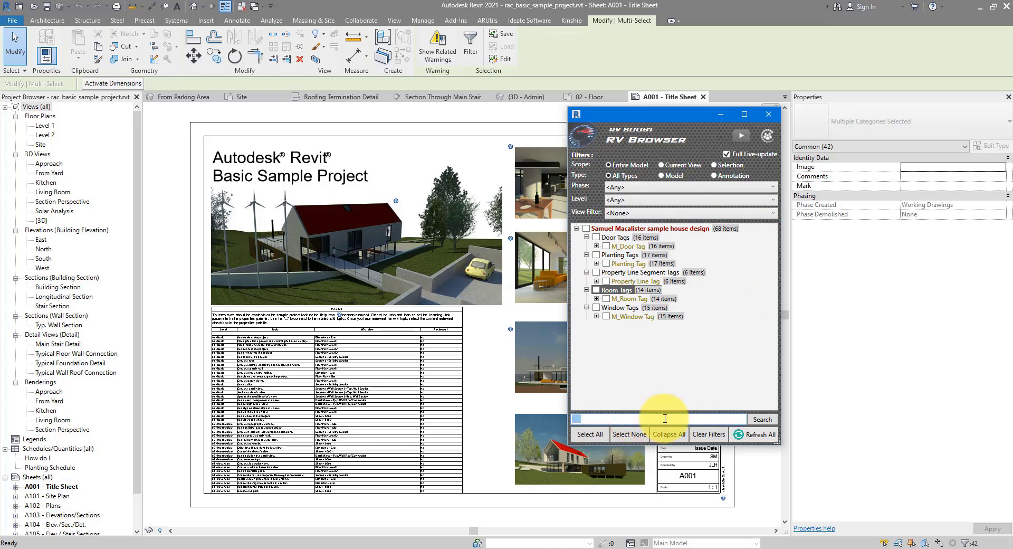
{"action": "left_click", "coordinate": [726, 357]}
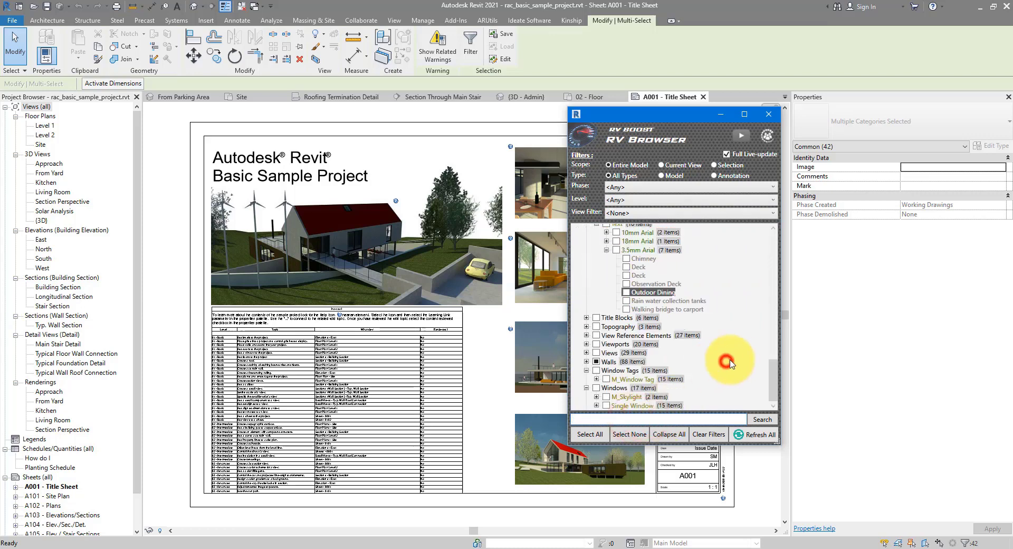
{"action": "left_click", "coordinate": [669, 433]}
{"action": "scroll", "coordinate": [701, 339], "scroll_direction": "up", "scroll_amount": 10}
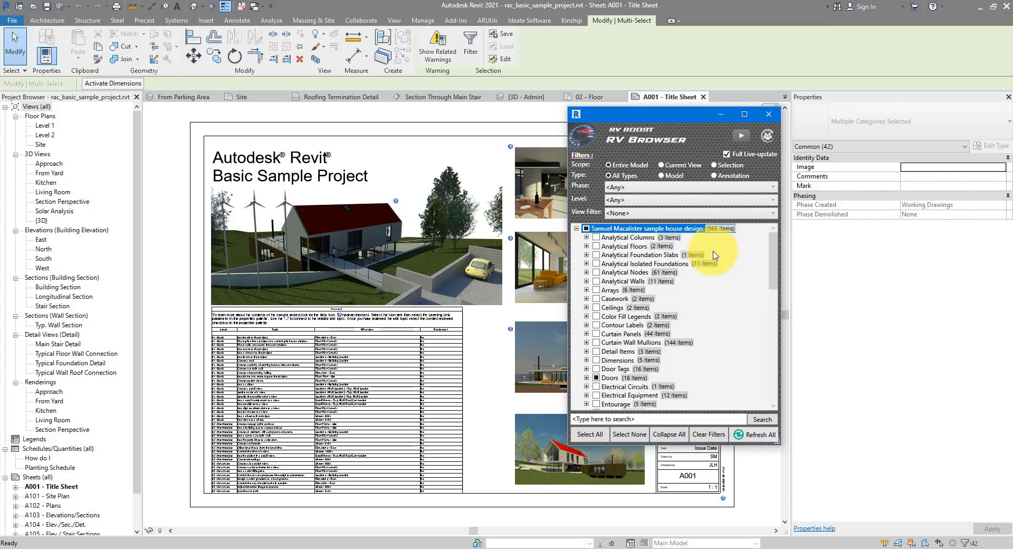
- Move the RV Browser panel up slightly, select all 966 elements, then clear the selection
{"action": "left_click_drag", "start_coordinate": [654, 120], "coordinate": [650, 87]}
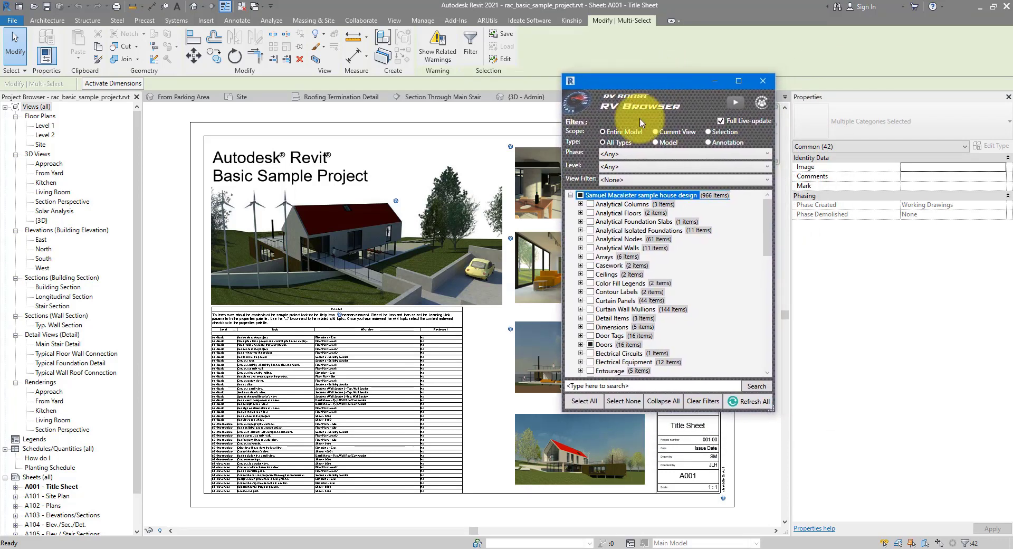
{"action": "left_click", "coordinate": [589, 402]}
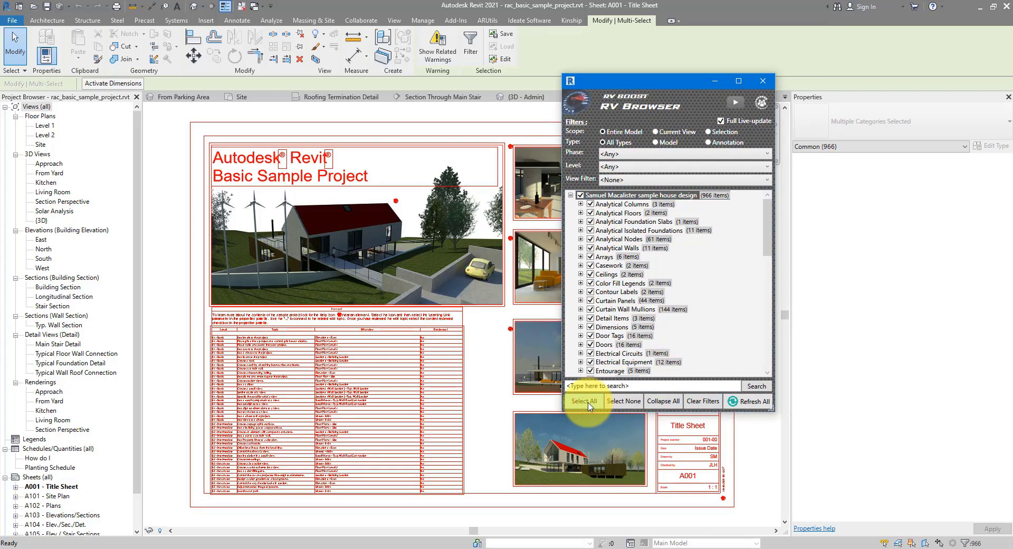
{"action": "left_click", "coordinate": [618, 402]}
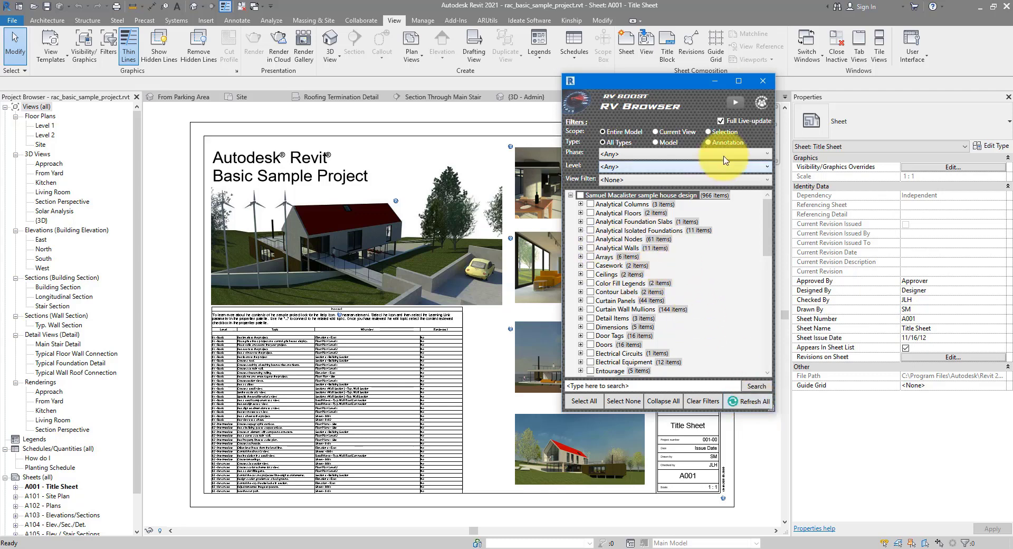
- Switch off Full Live-update in RV Browser and shift the panel lower
{"action": "left_click", "coordinate": [722, 122]}
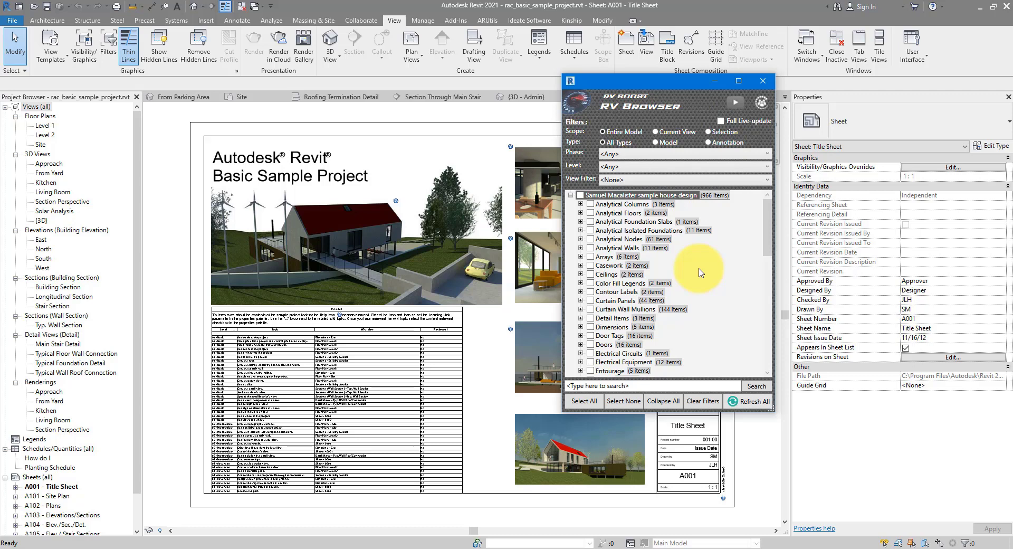
{"action": "left_click", "coordinate": [749, 401]}
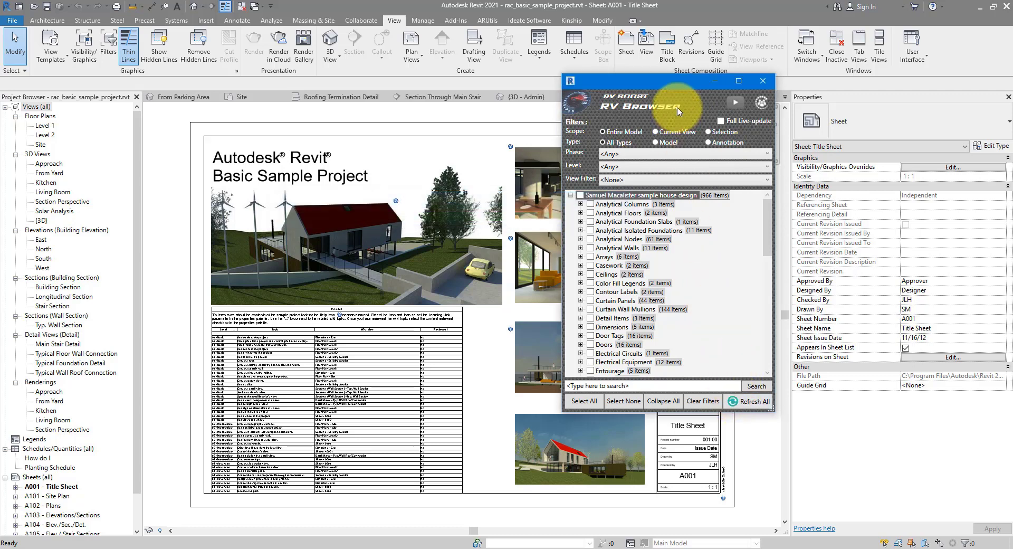
{"action": "left_click_drag", "start_coordinate": [675, 82], "coordinate": [670, 138]}
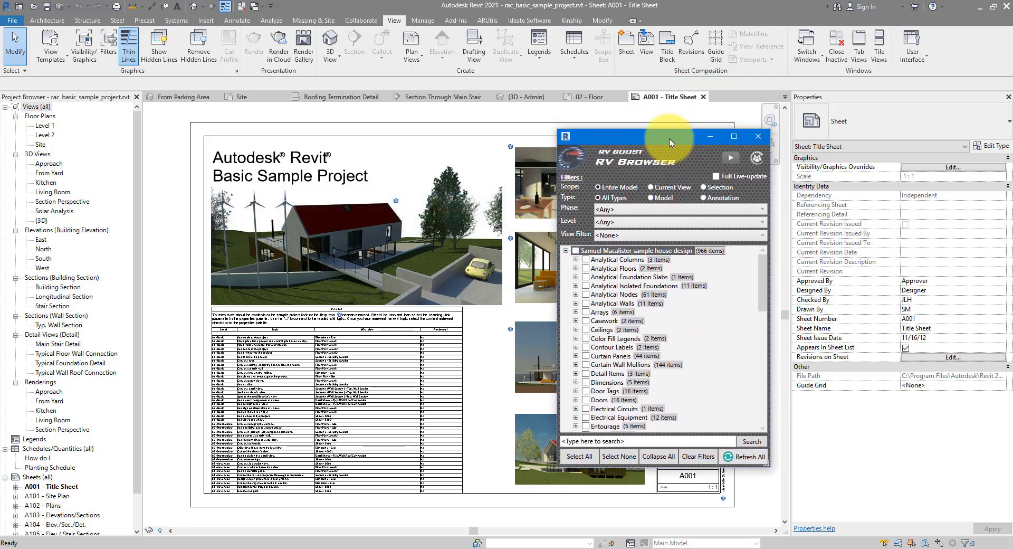